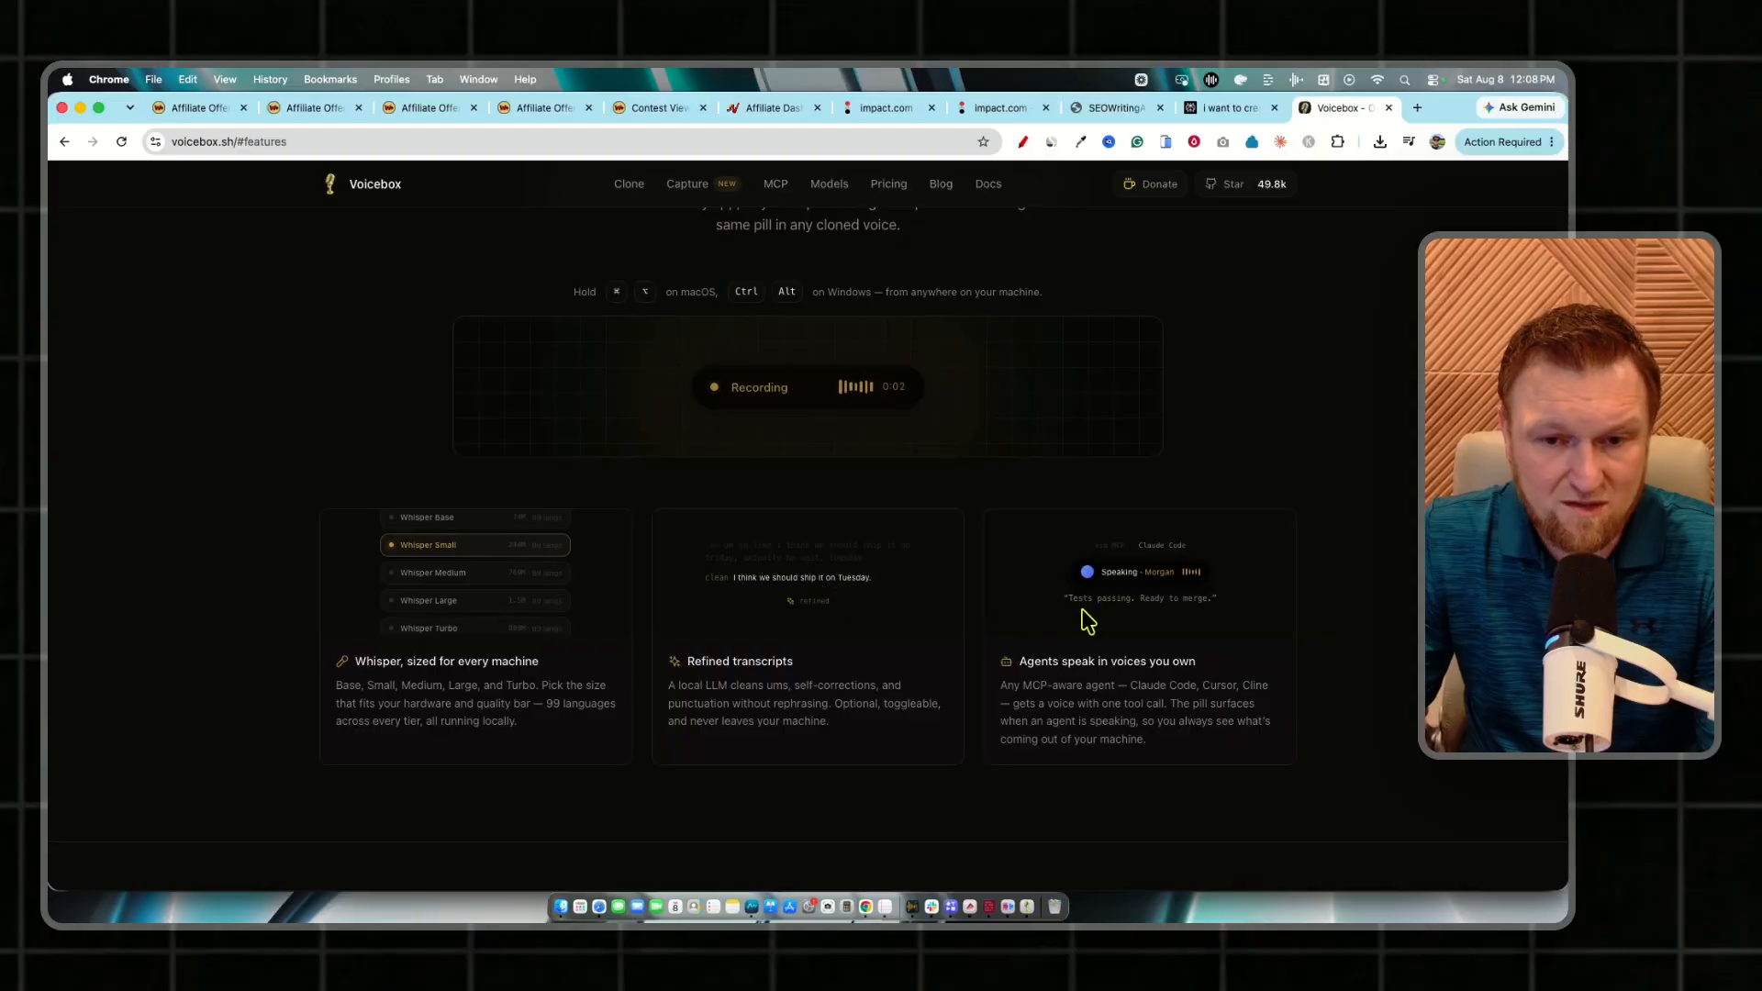
# - View the Capture page of the Voicebox website
pyautogui.scroll(20, 1056, 610)
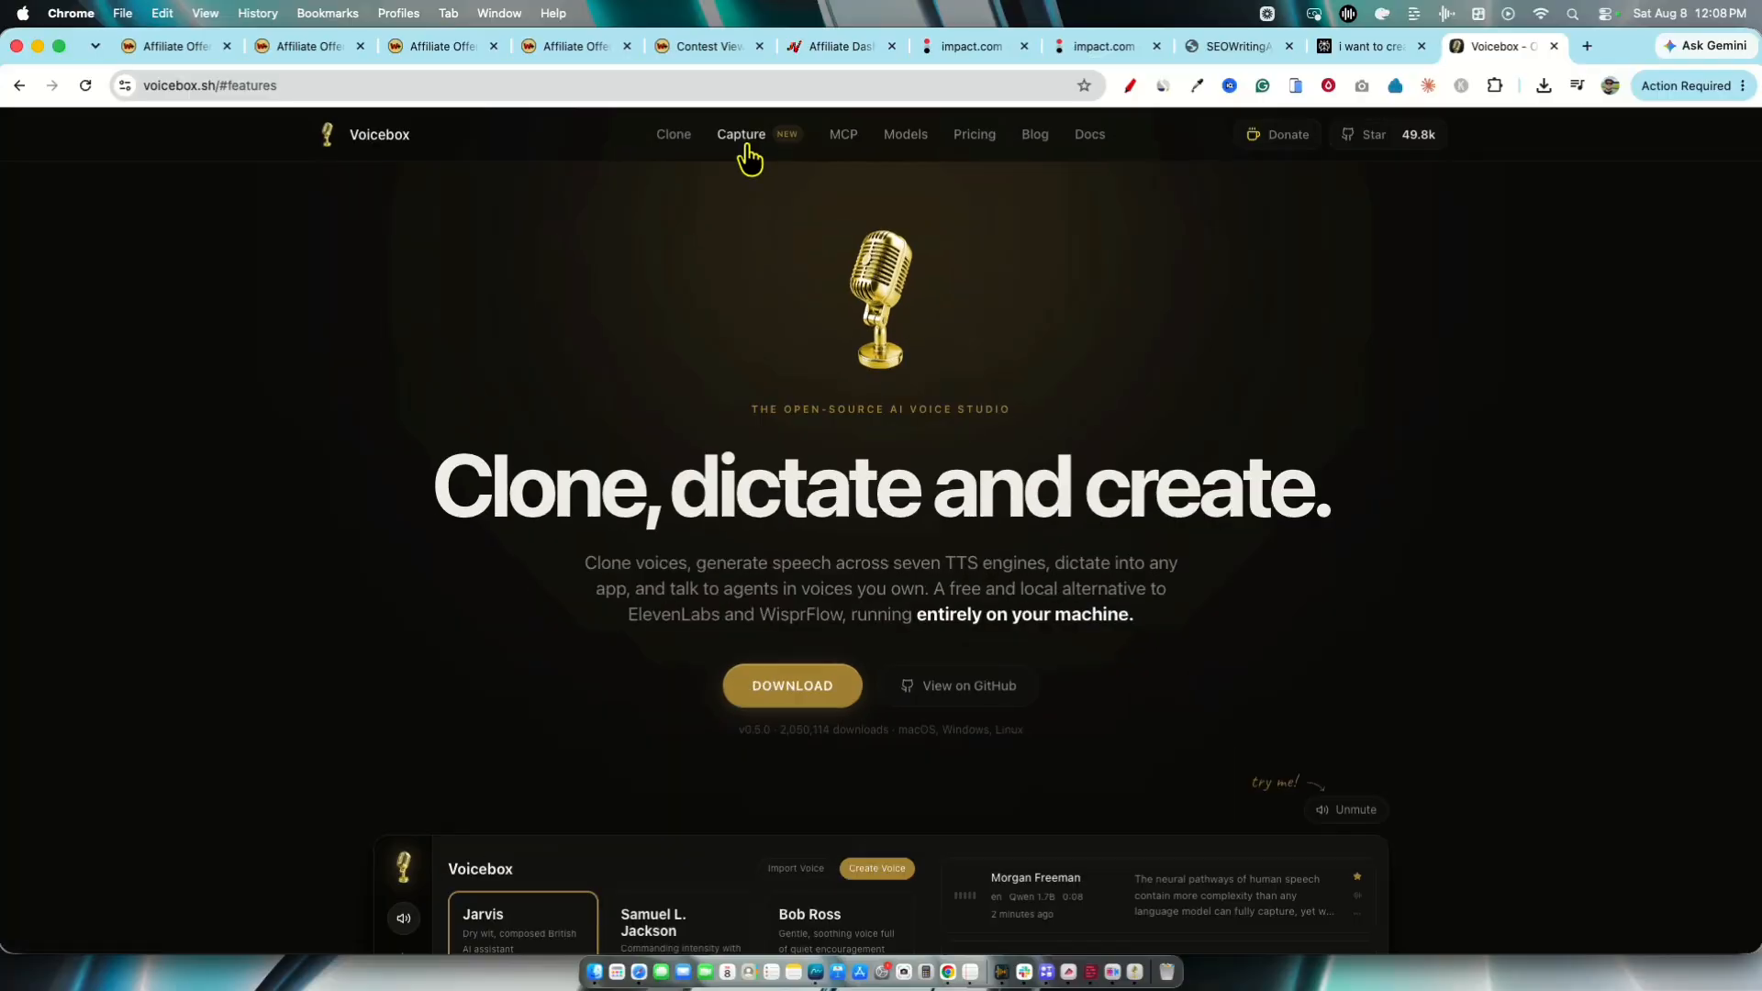
pyautogui.click(687, 183)
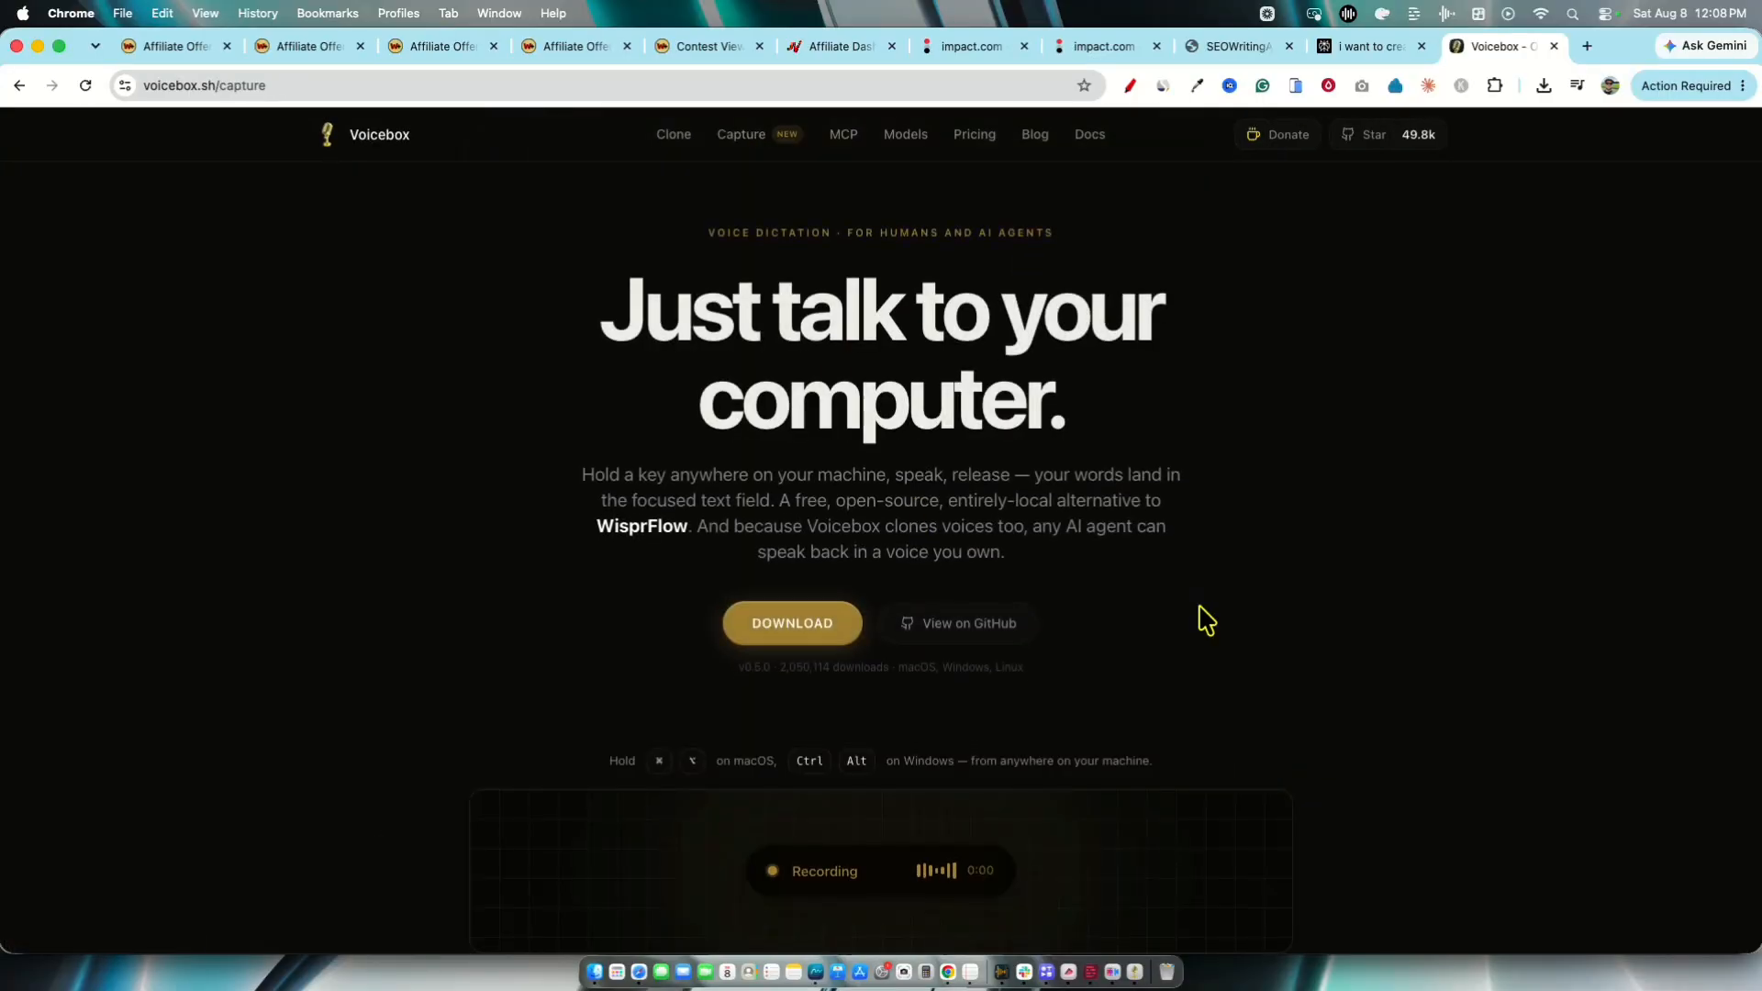
# - Switch to the Voicebox desktop app, turn off Autoplay on generate, and check the generations folder's contents
pyautogui.click(1135, 971)
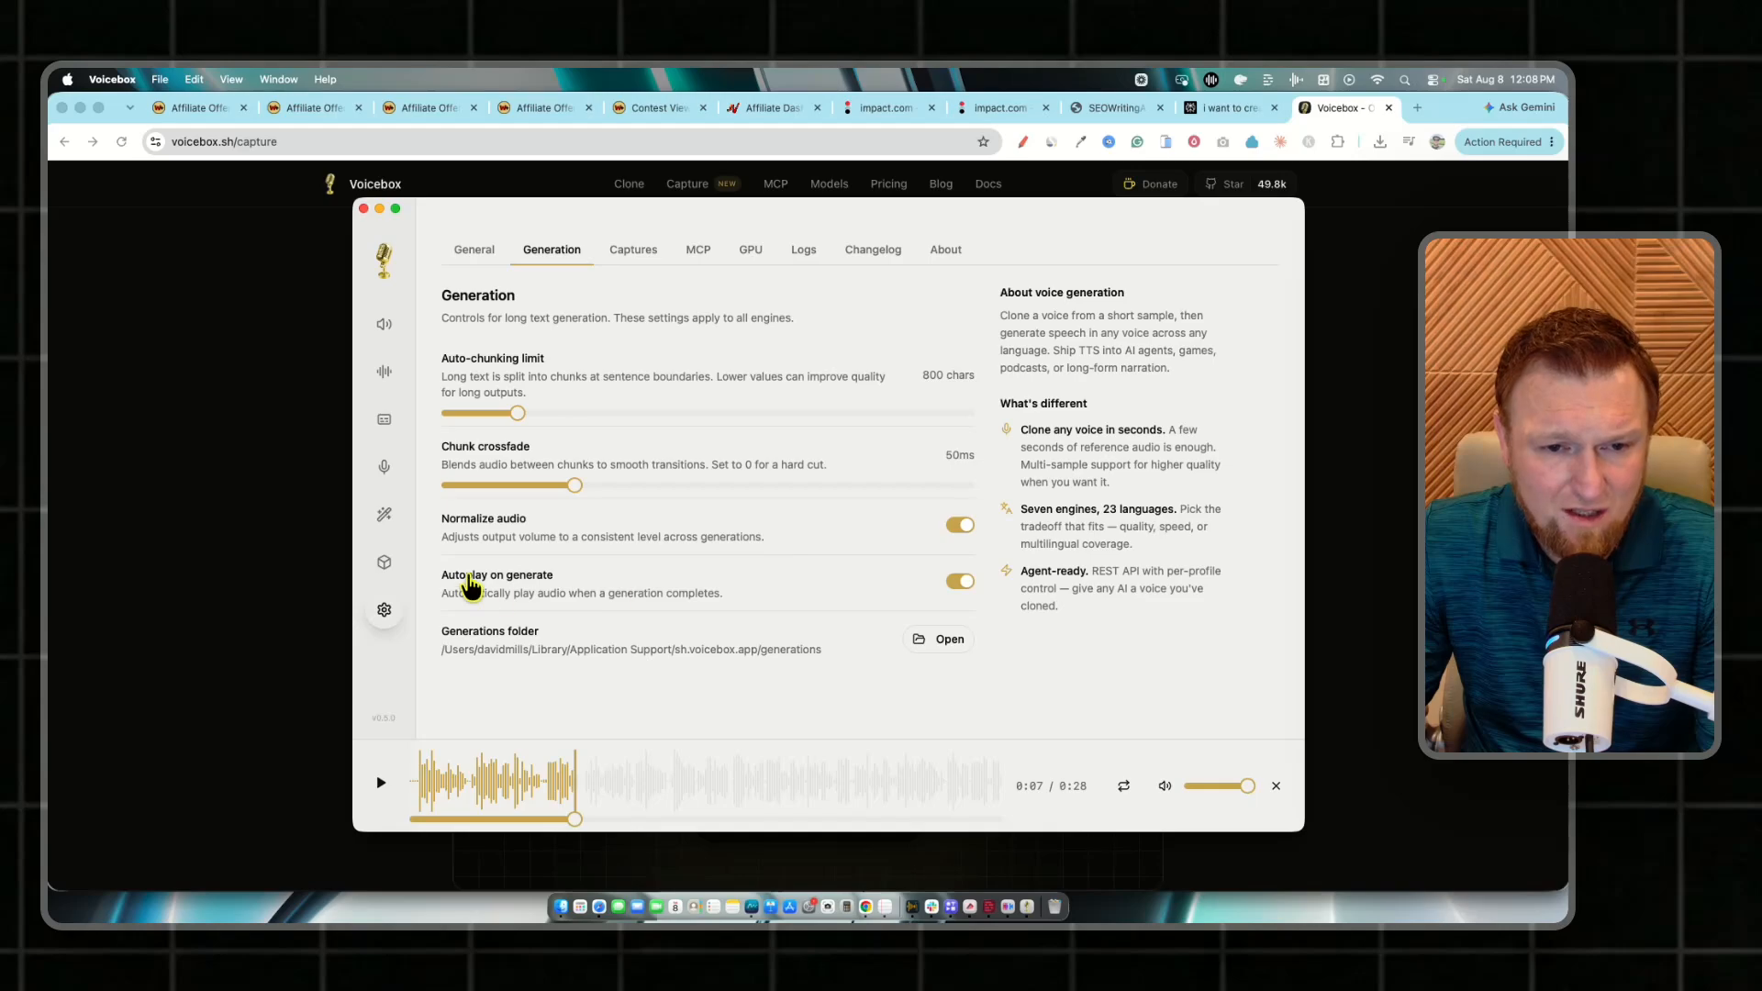
pyautogui.click(961, 584)
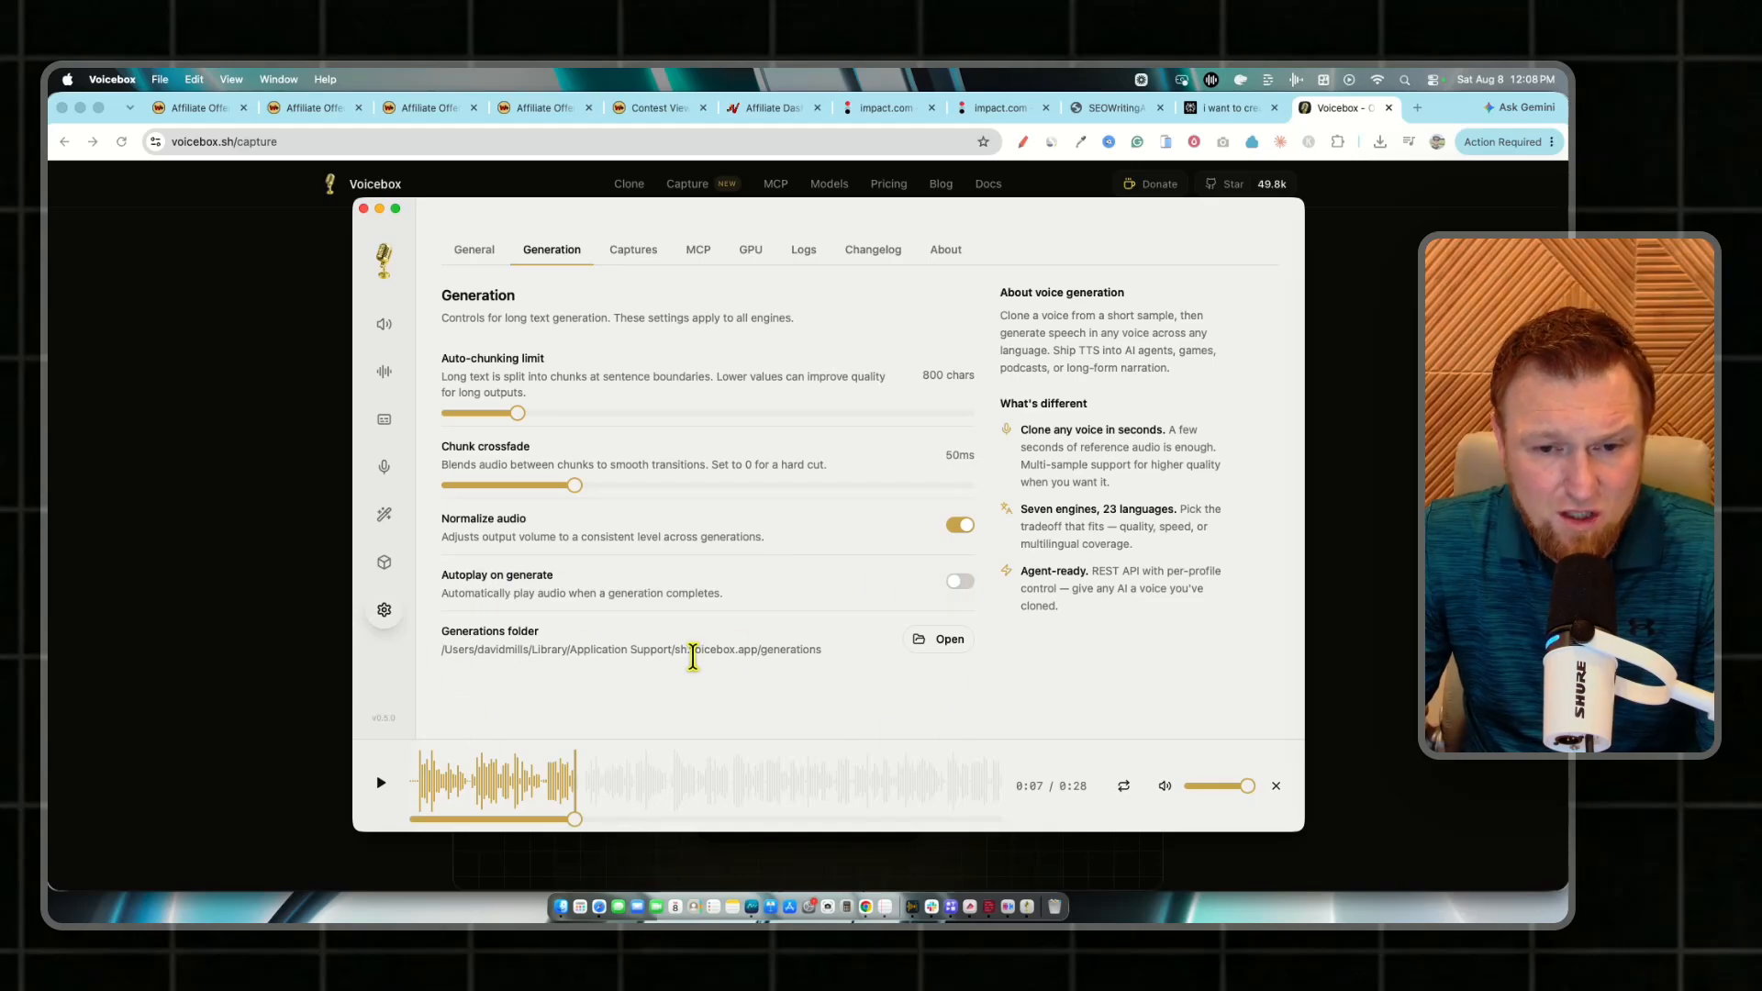
pyautogui.click(940, 640)
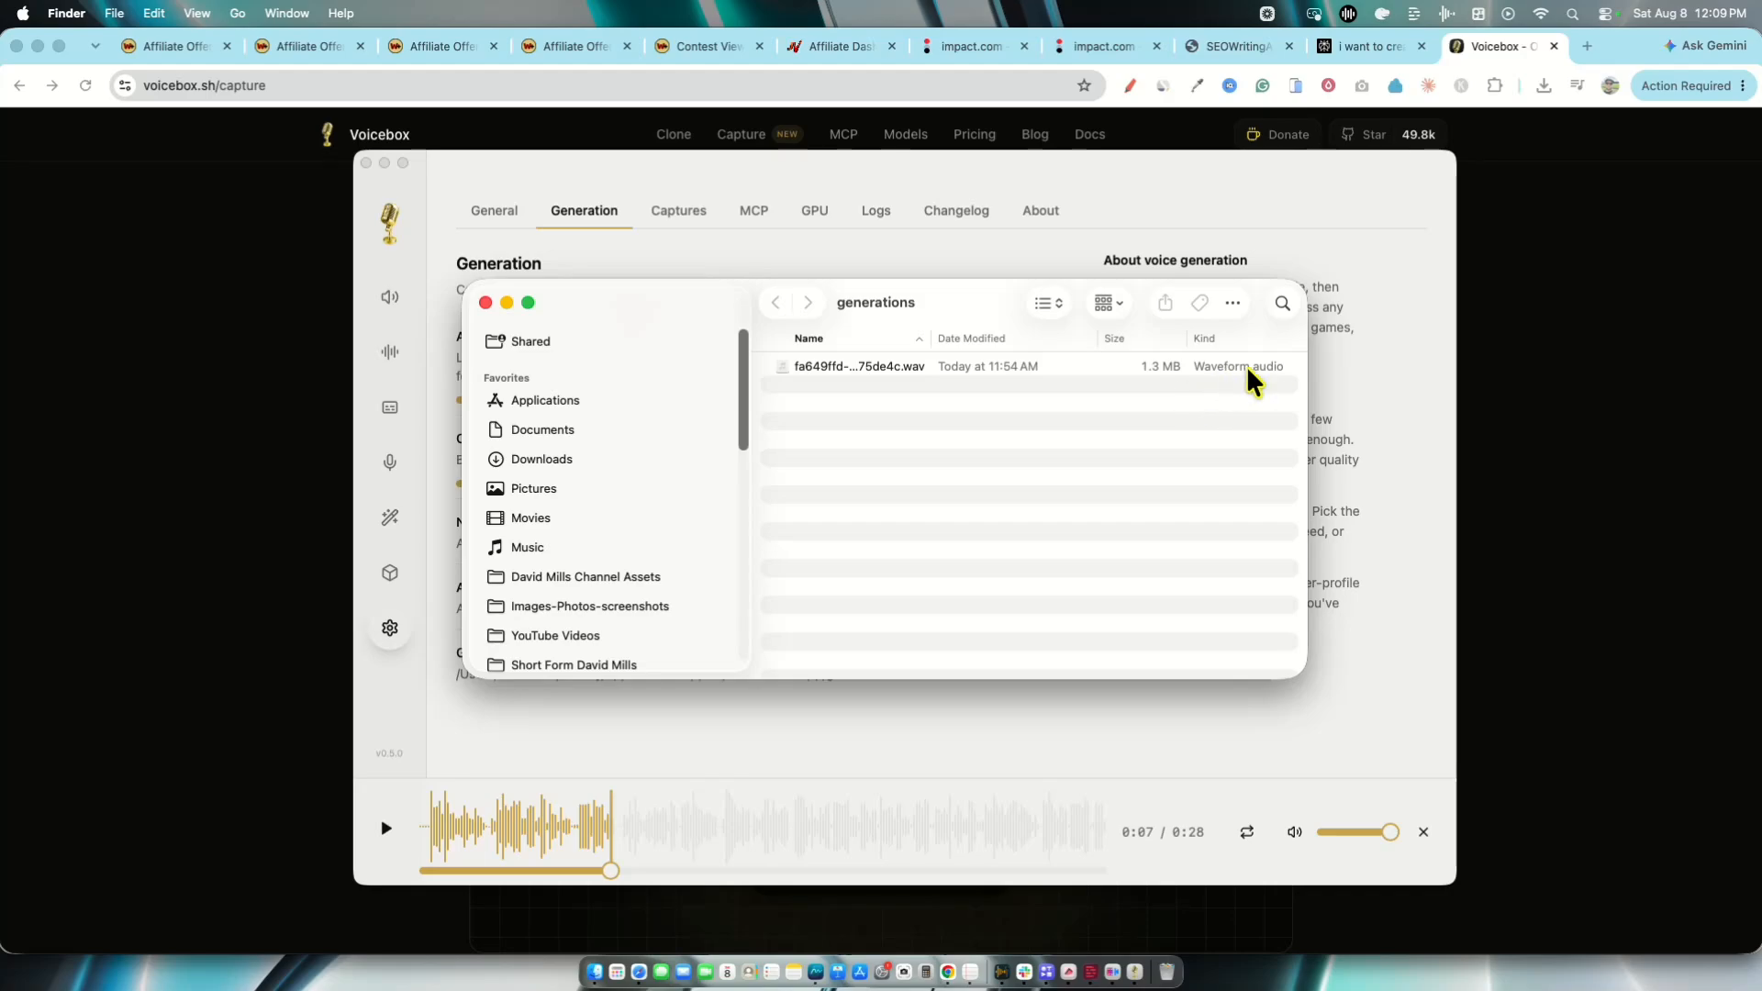
pyautogui.click(470, 199)
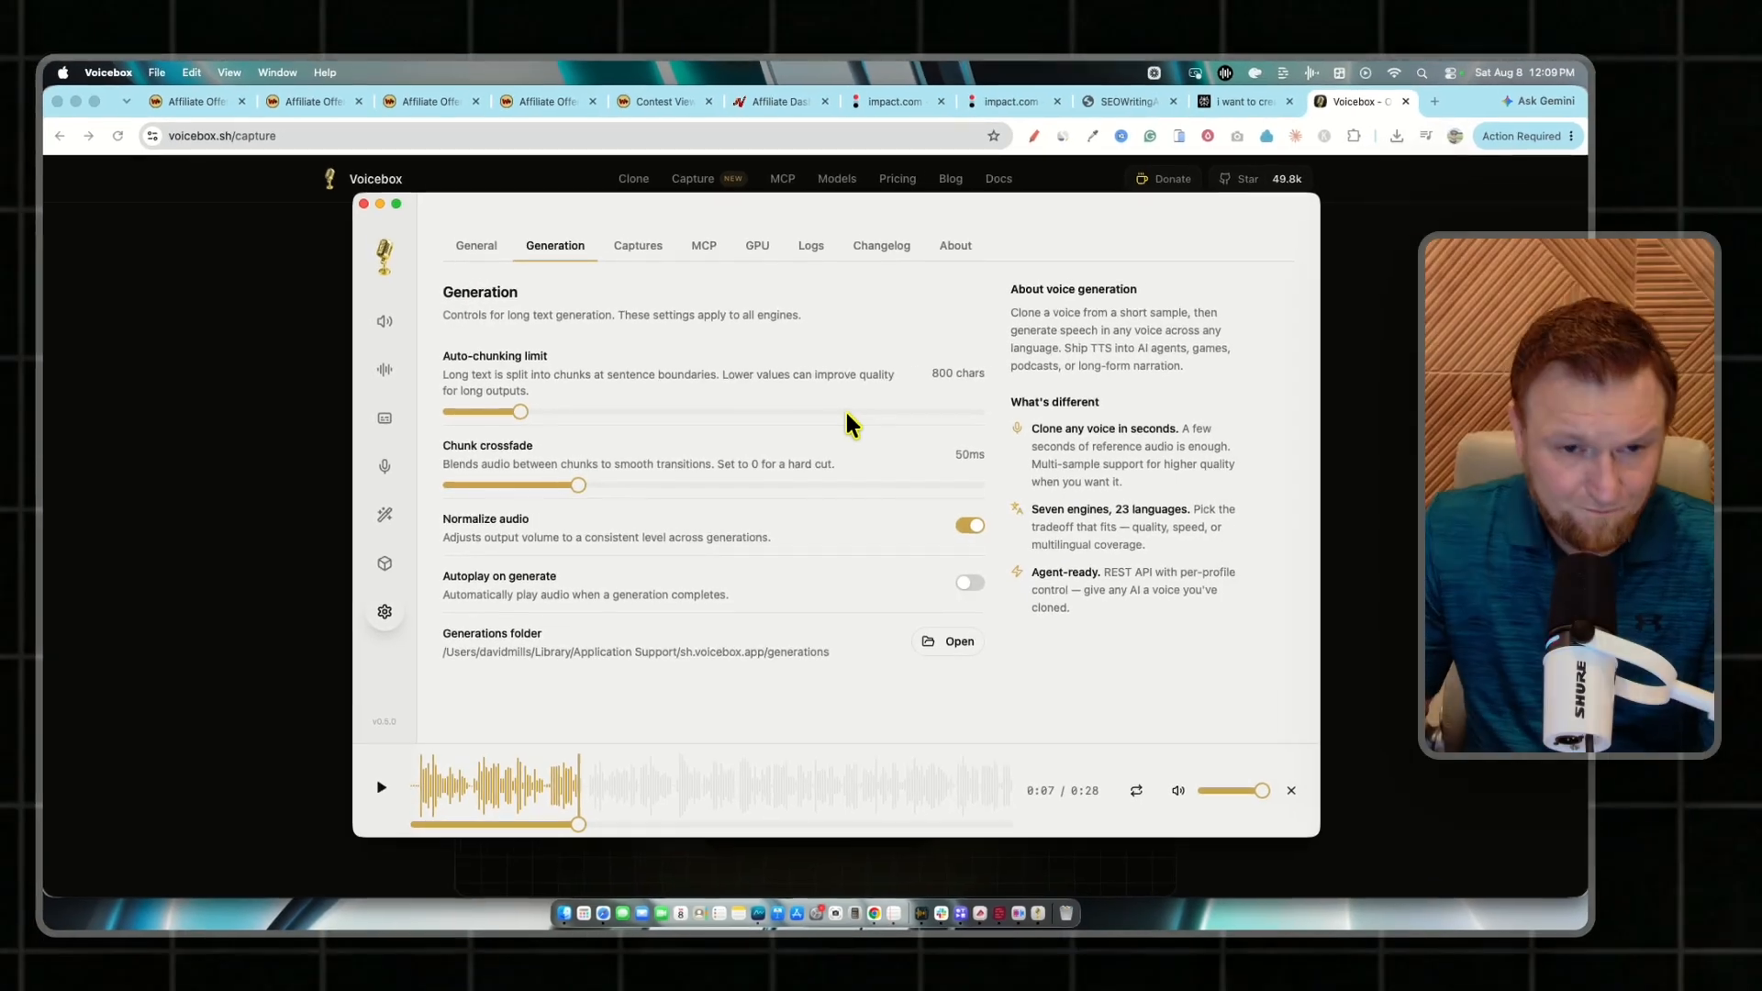
# - Look through the Models, Voices, Captures and Stories pages, and view the voice import file chooser on the main page
pyautogui.click(384, 563)
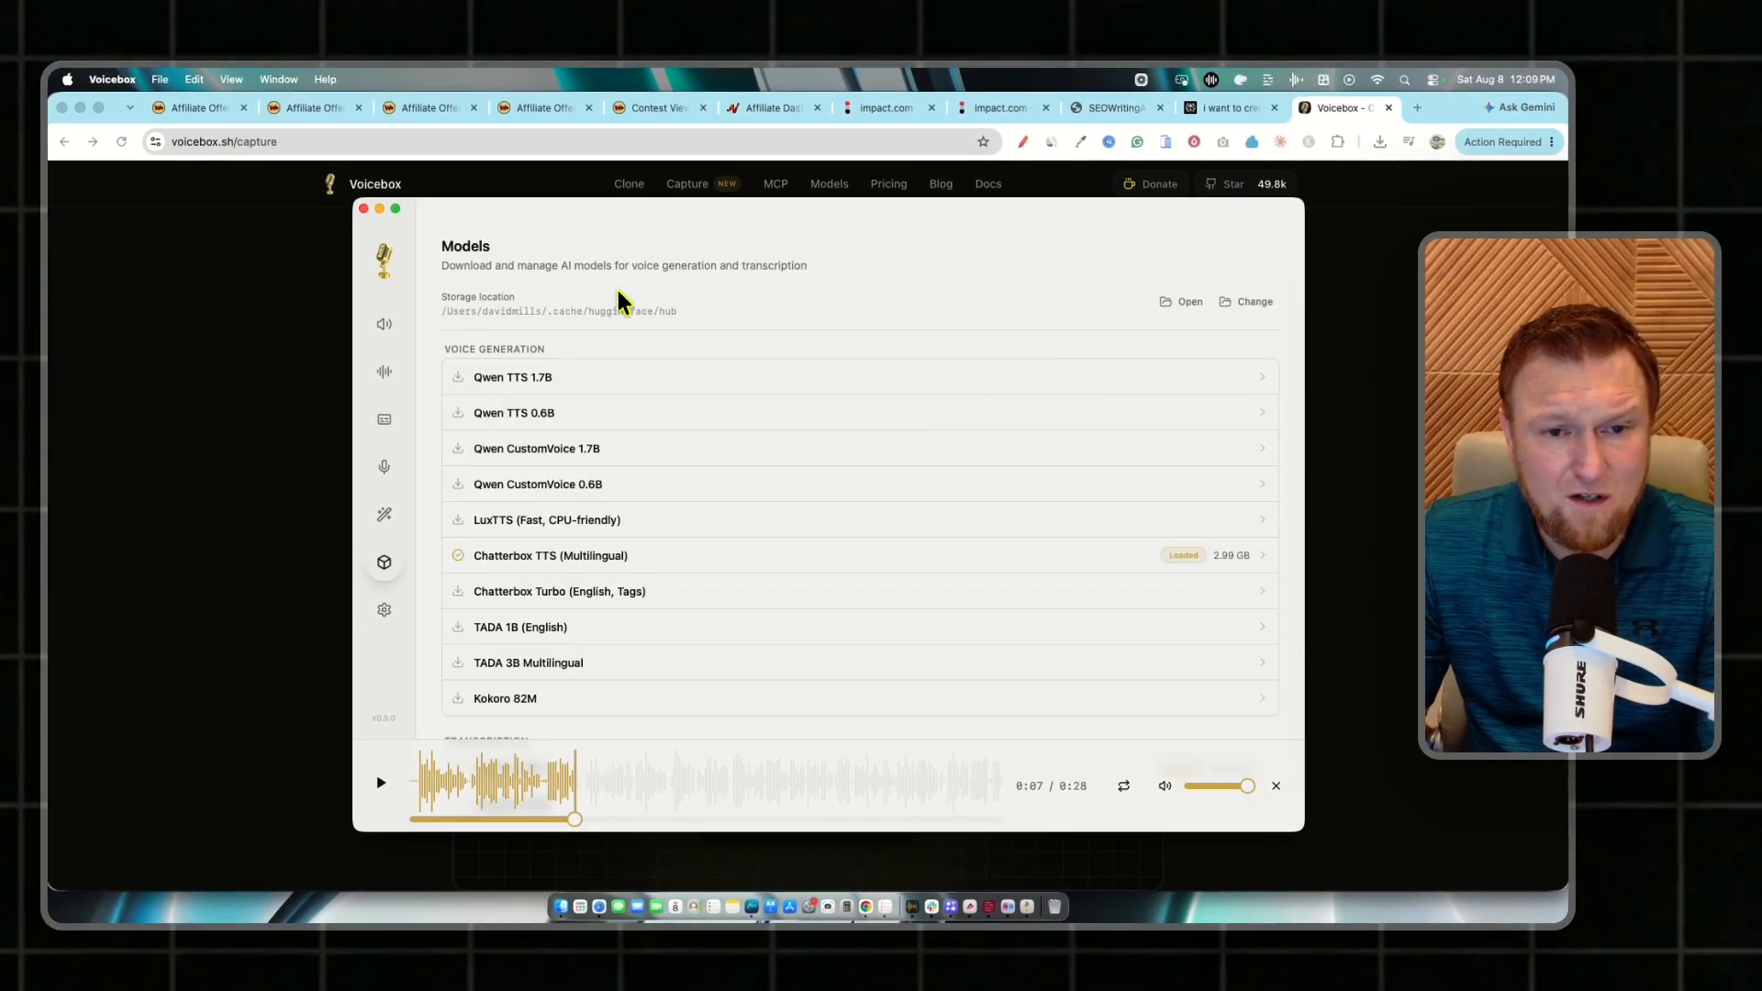
pyautogui.moveTo(456, 346); pyautogui.dragTo(578, 679)
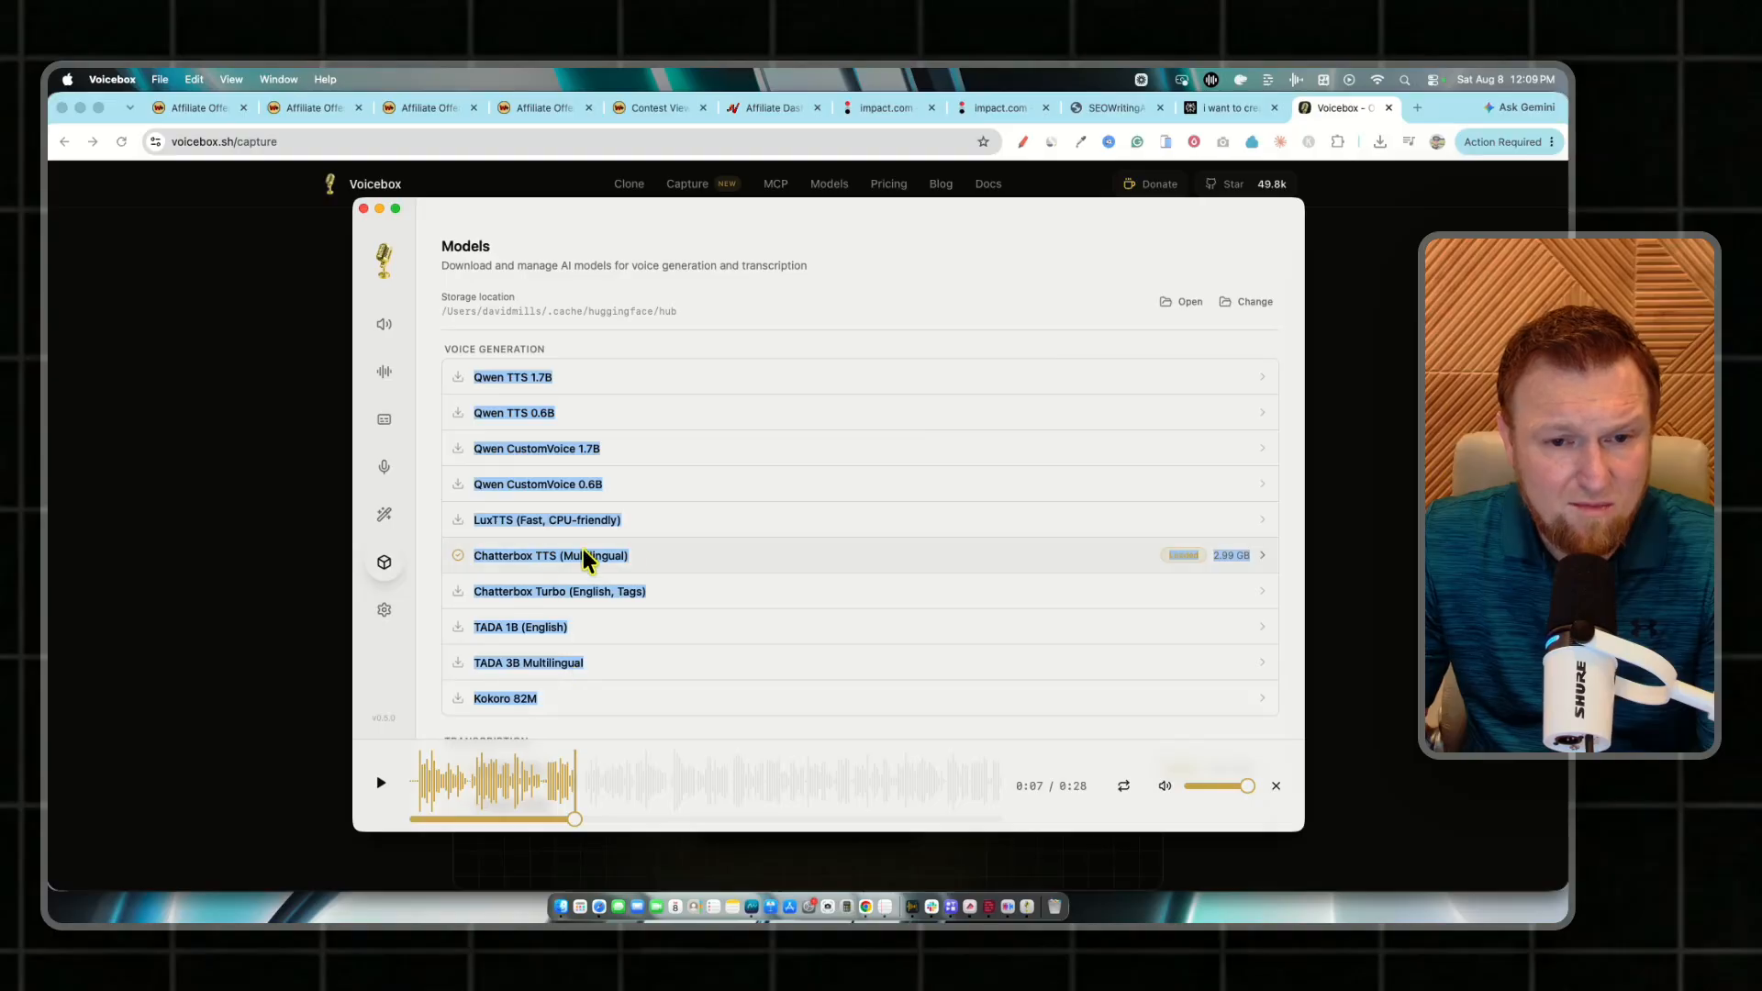
pyautogui.click(384, 516)
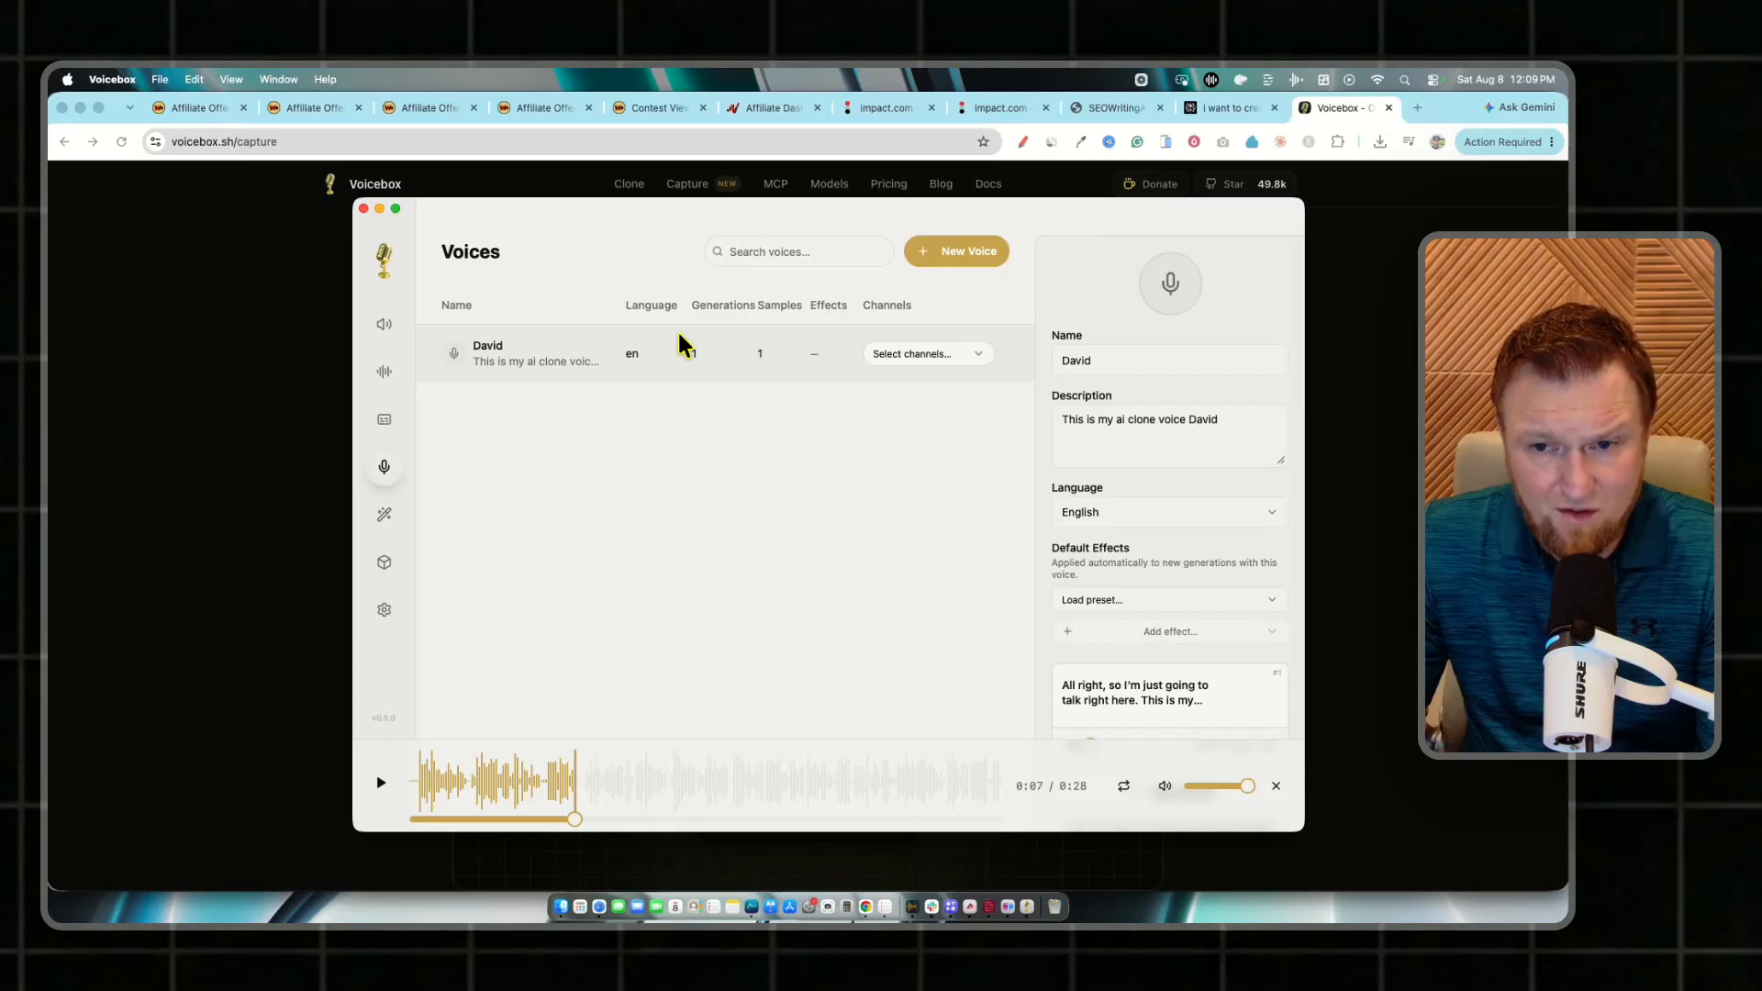
pyautogui.click(386, 422)
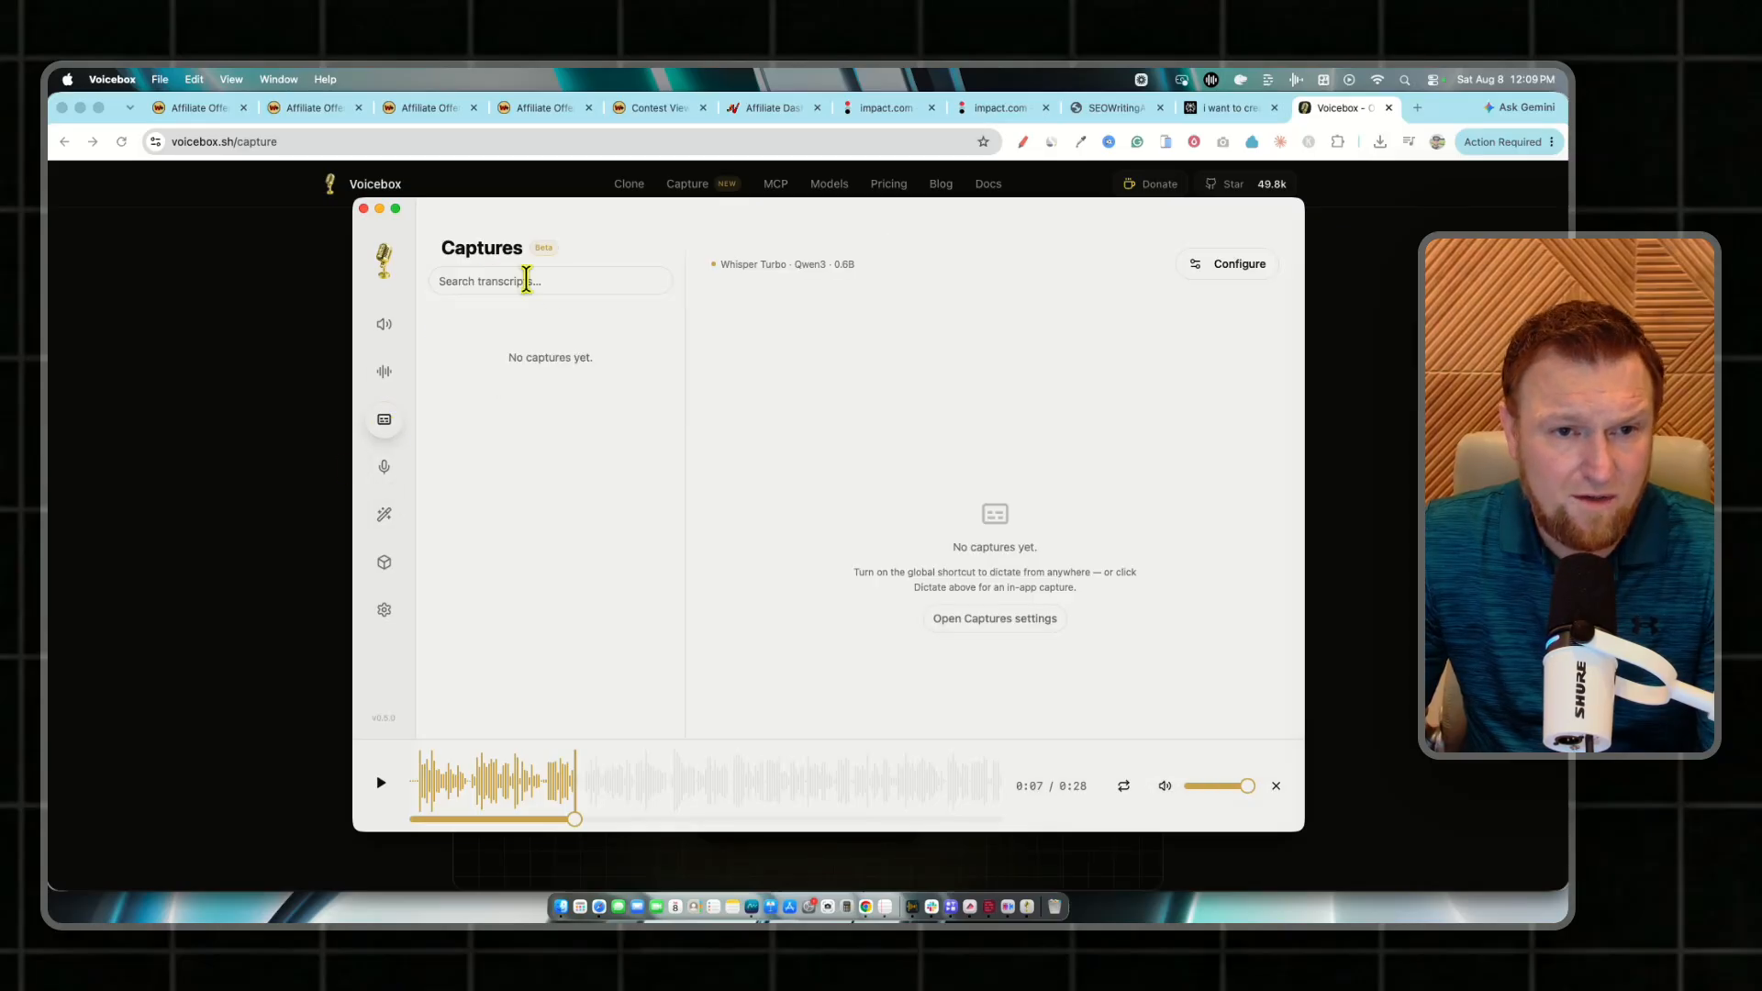
pyautogui.click(387, 371)
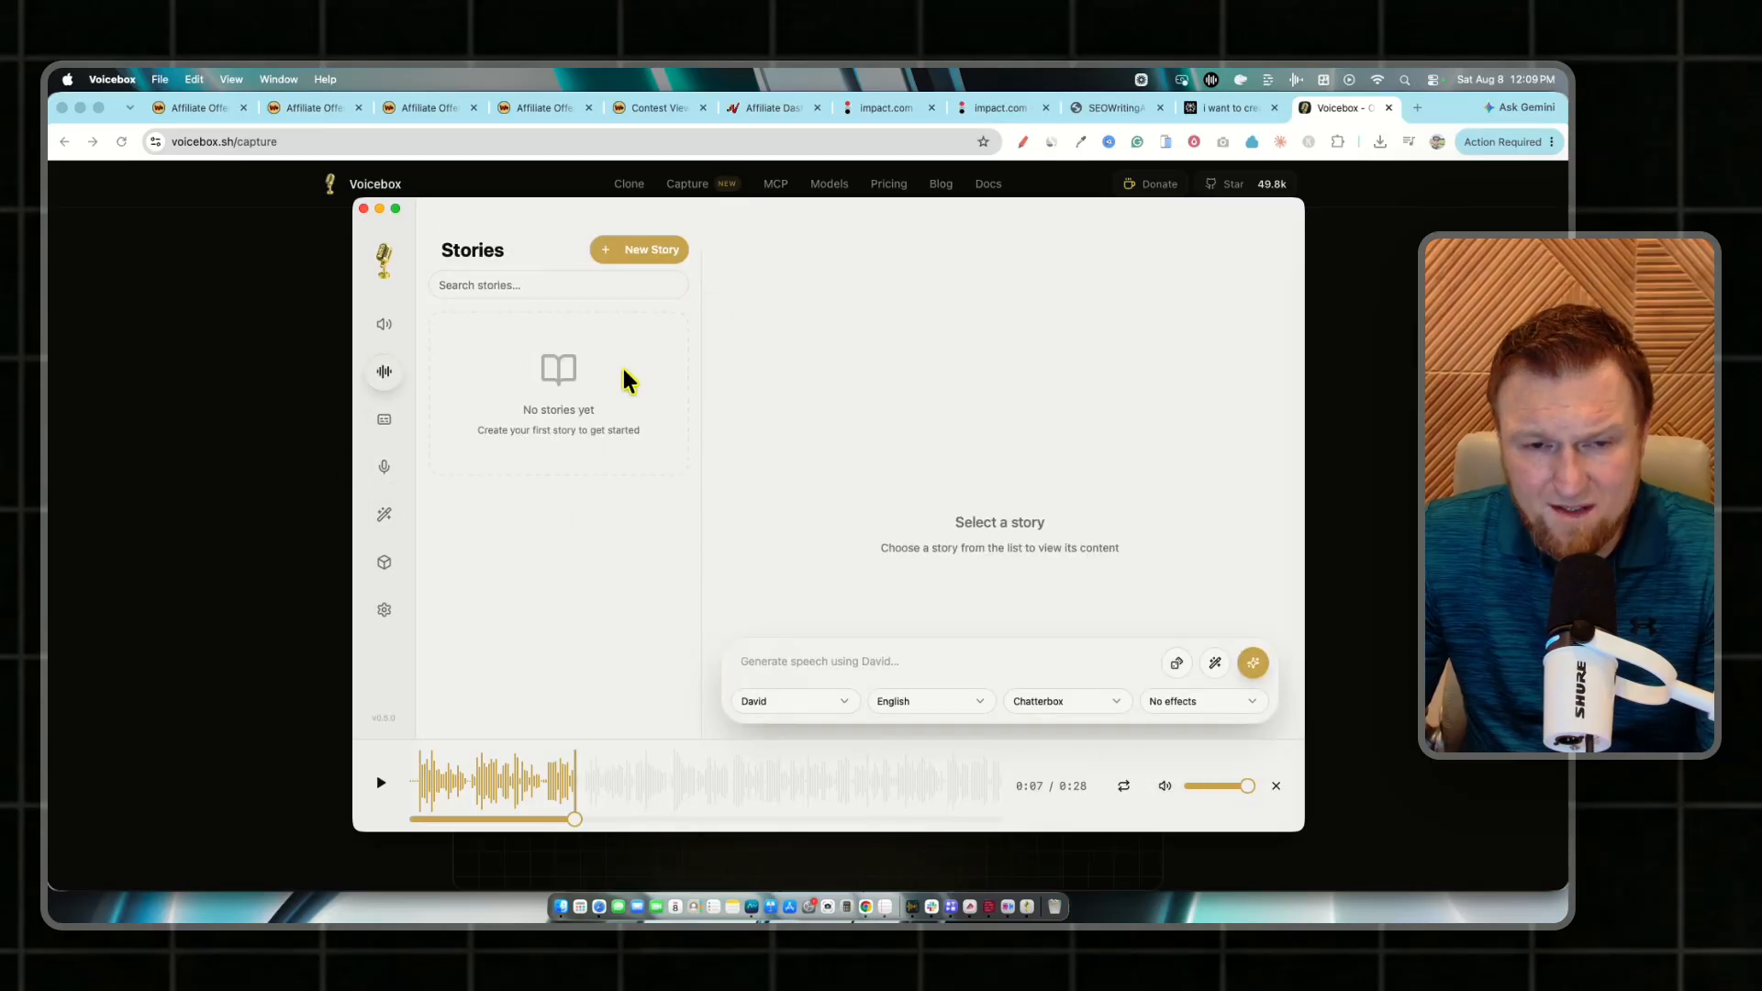
pyautogui.click(386, 327)
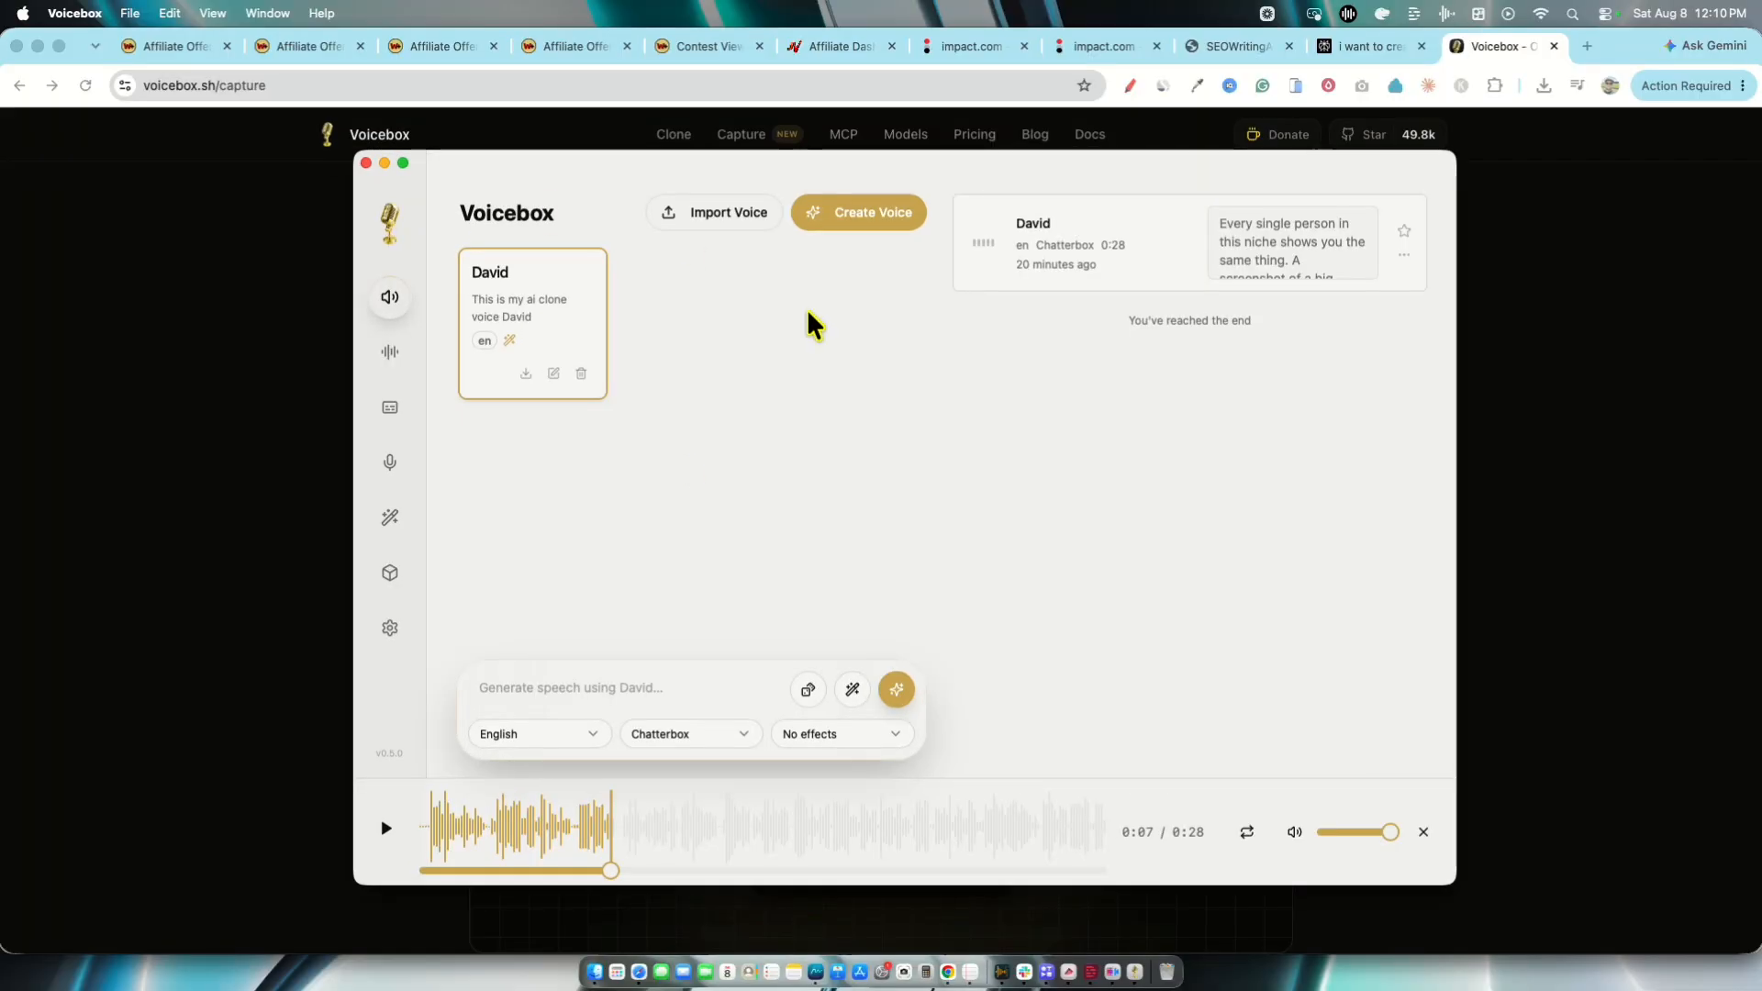
pyautogui.click(732, 224)
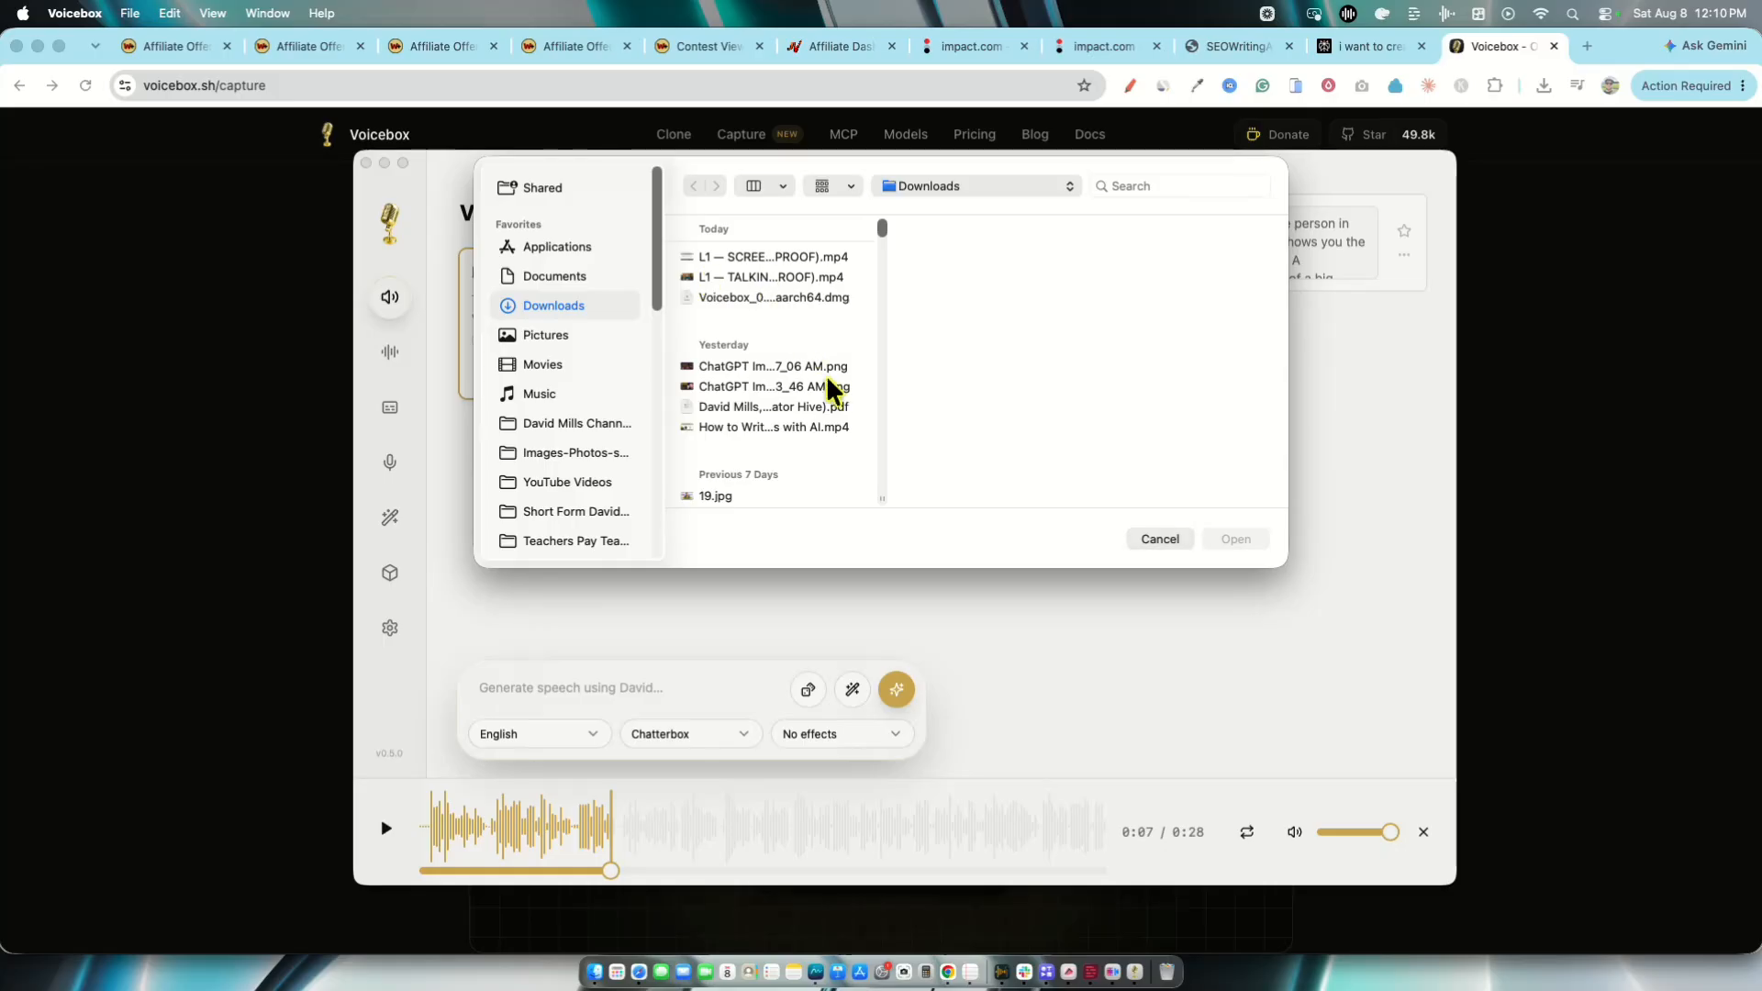
pyautogui.click(1158, 540)
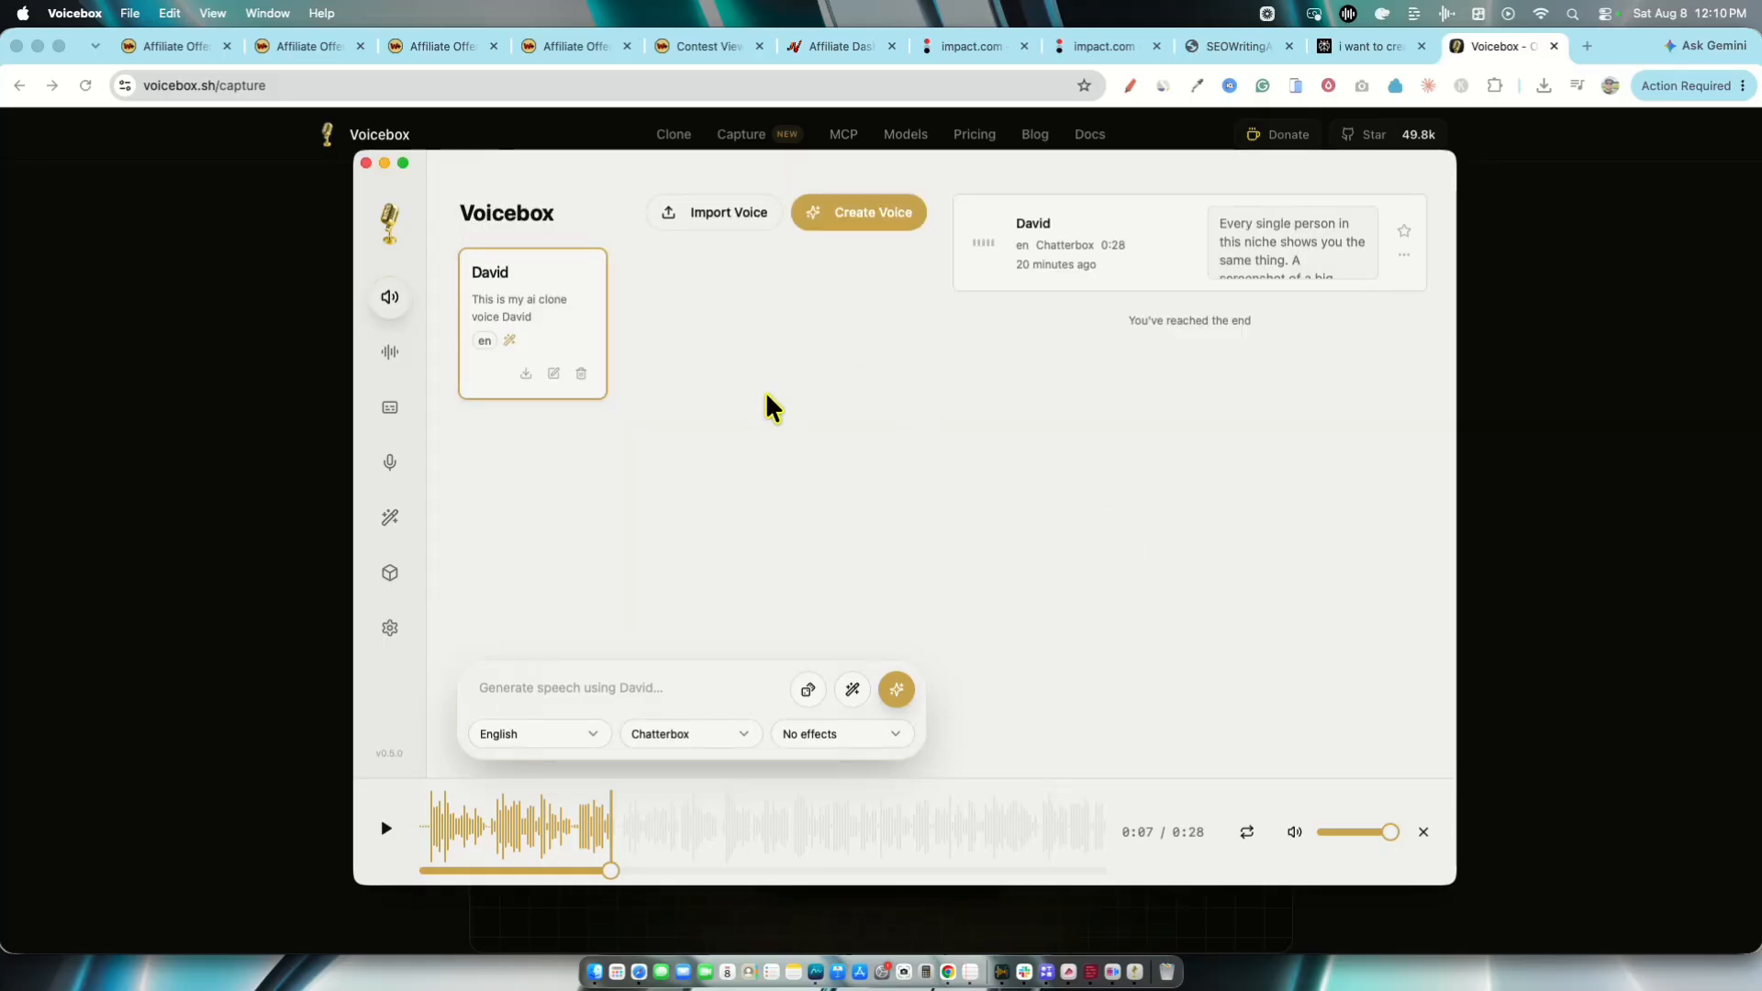
# - Start creating a new voice cloned from audio, reviewing the System Audio source and choosing Upload as the sample source
pyautogui.click(863, 213)
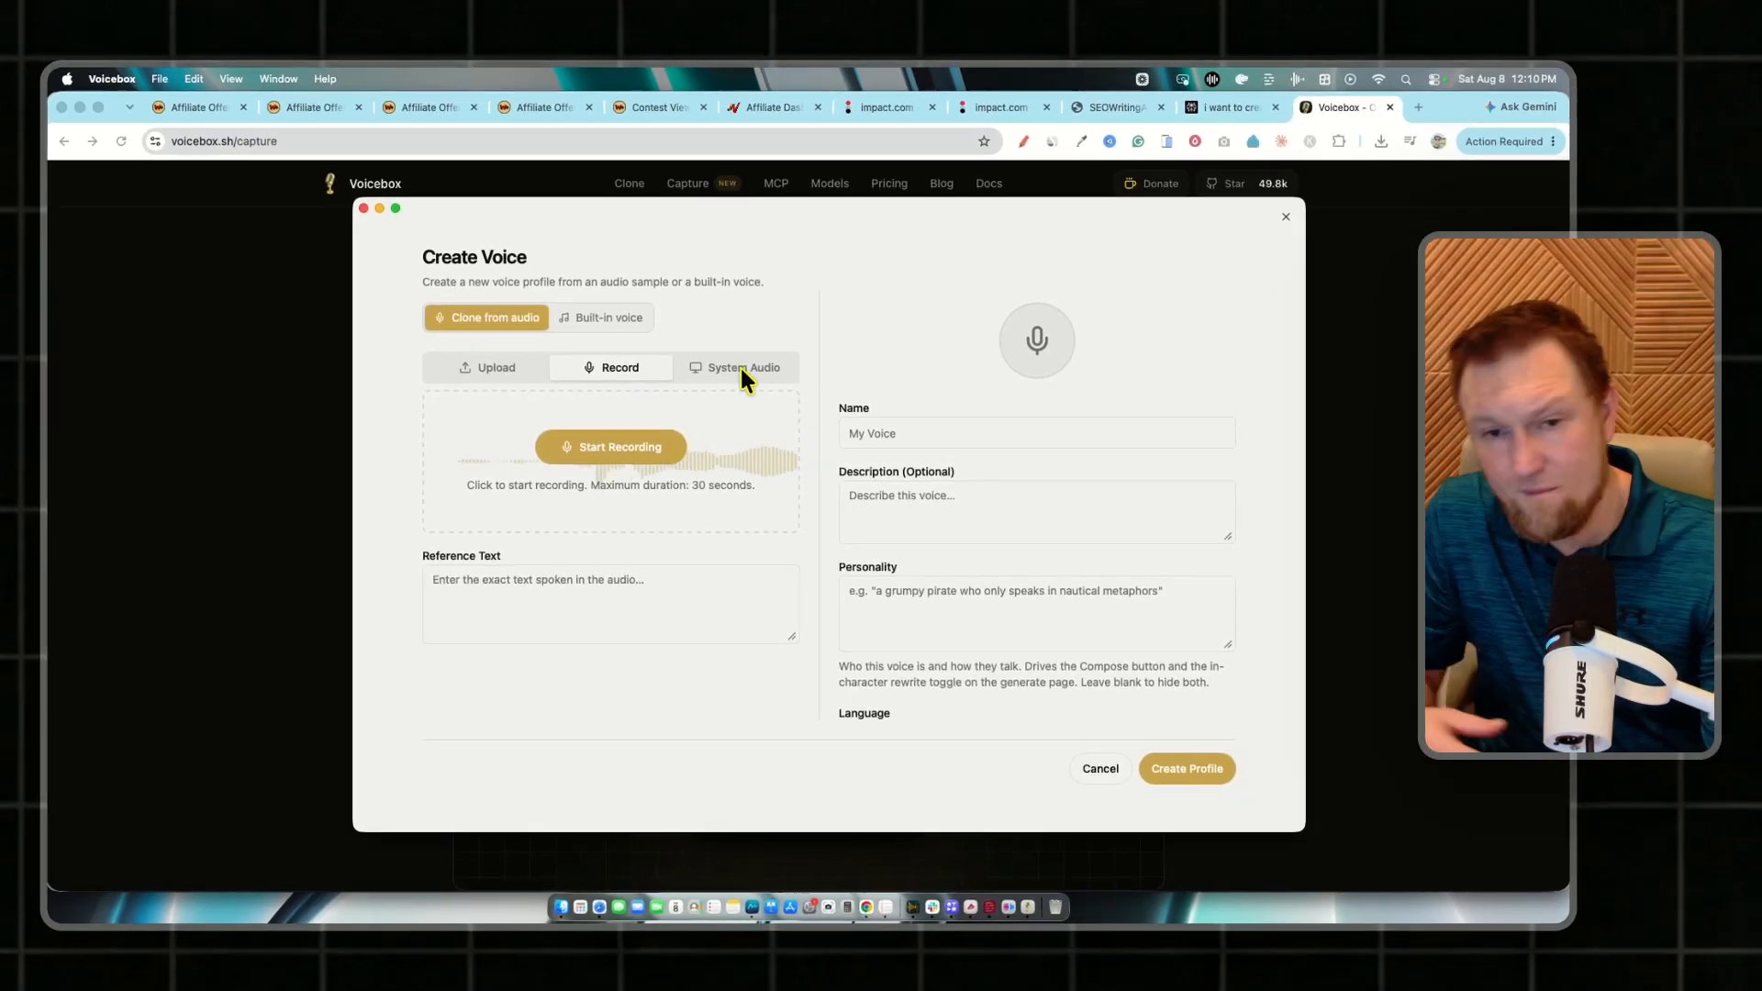
pyautogui.click(740, 367)
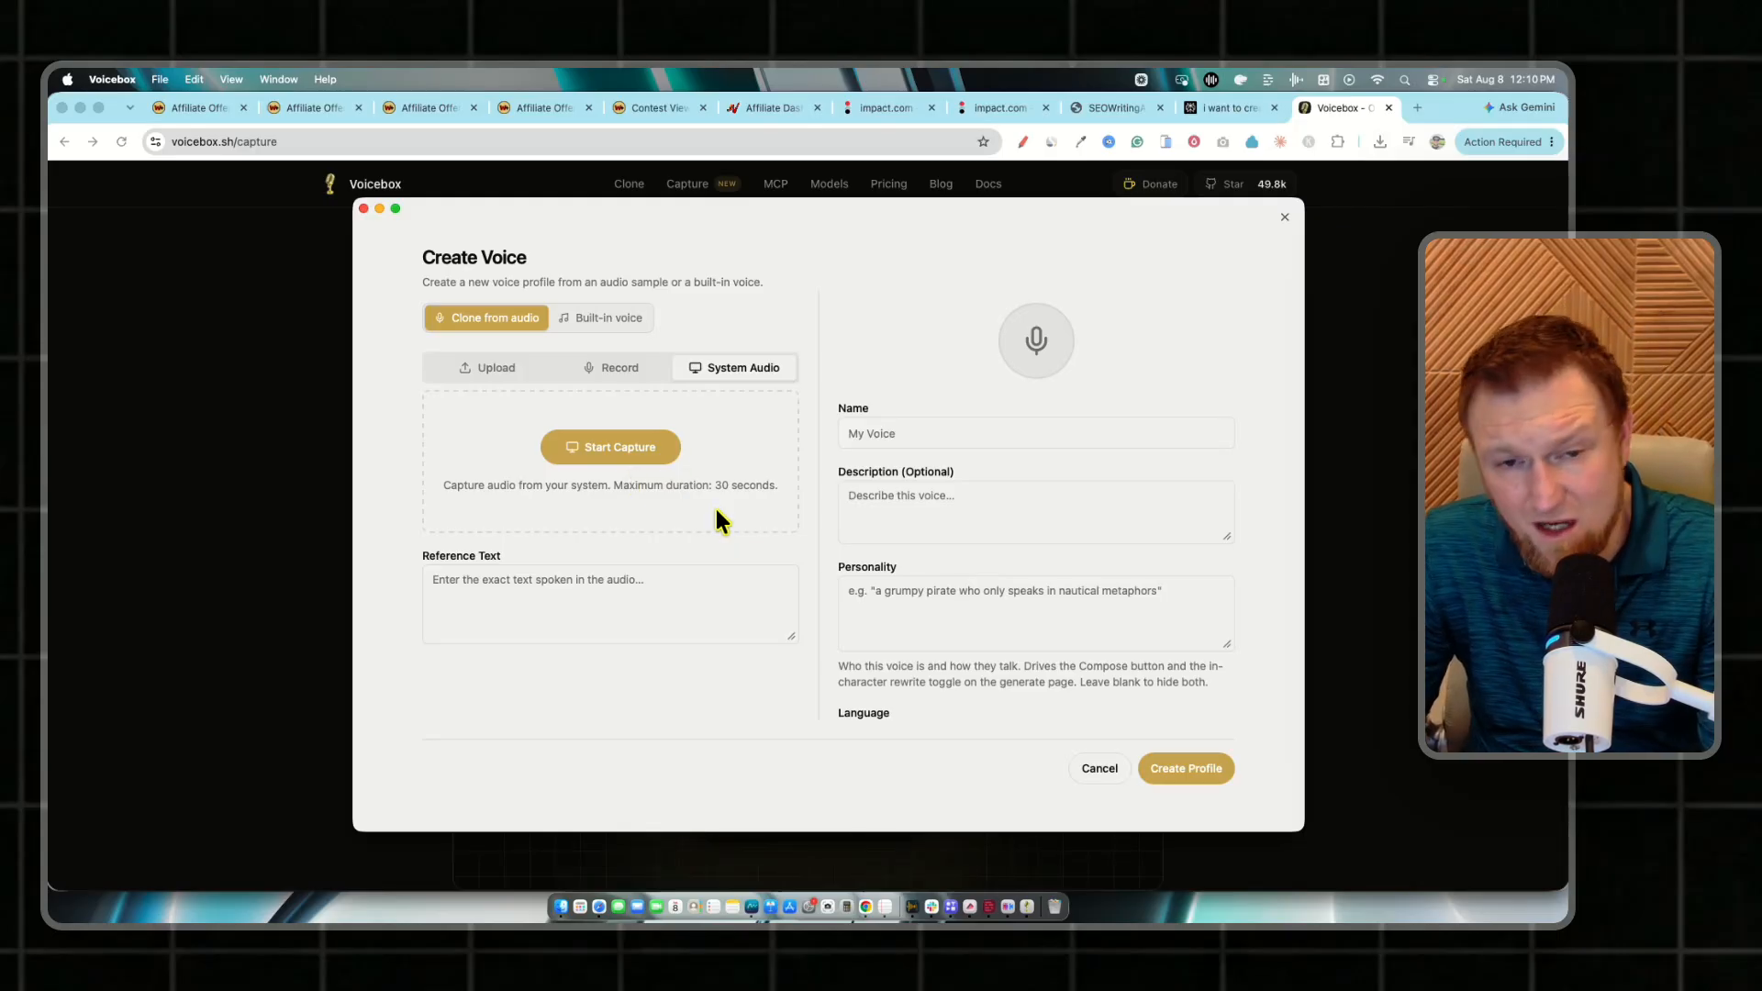
pyautogui.click(487, 367)
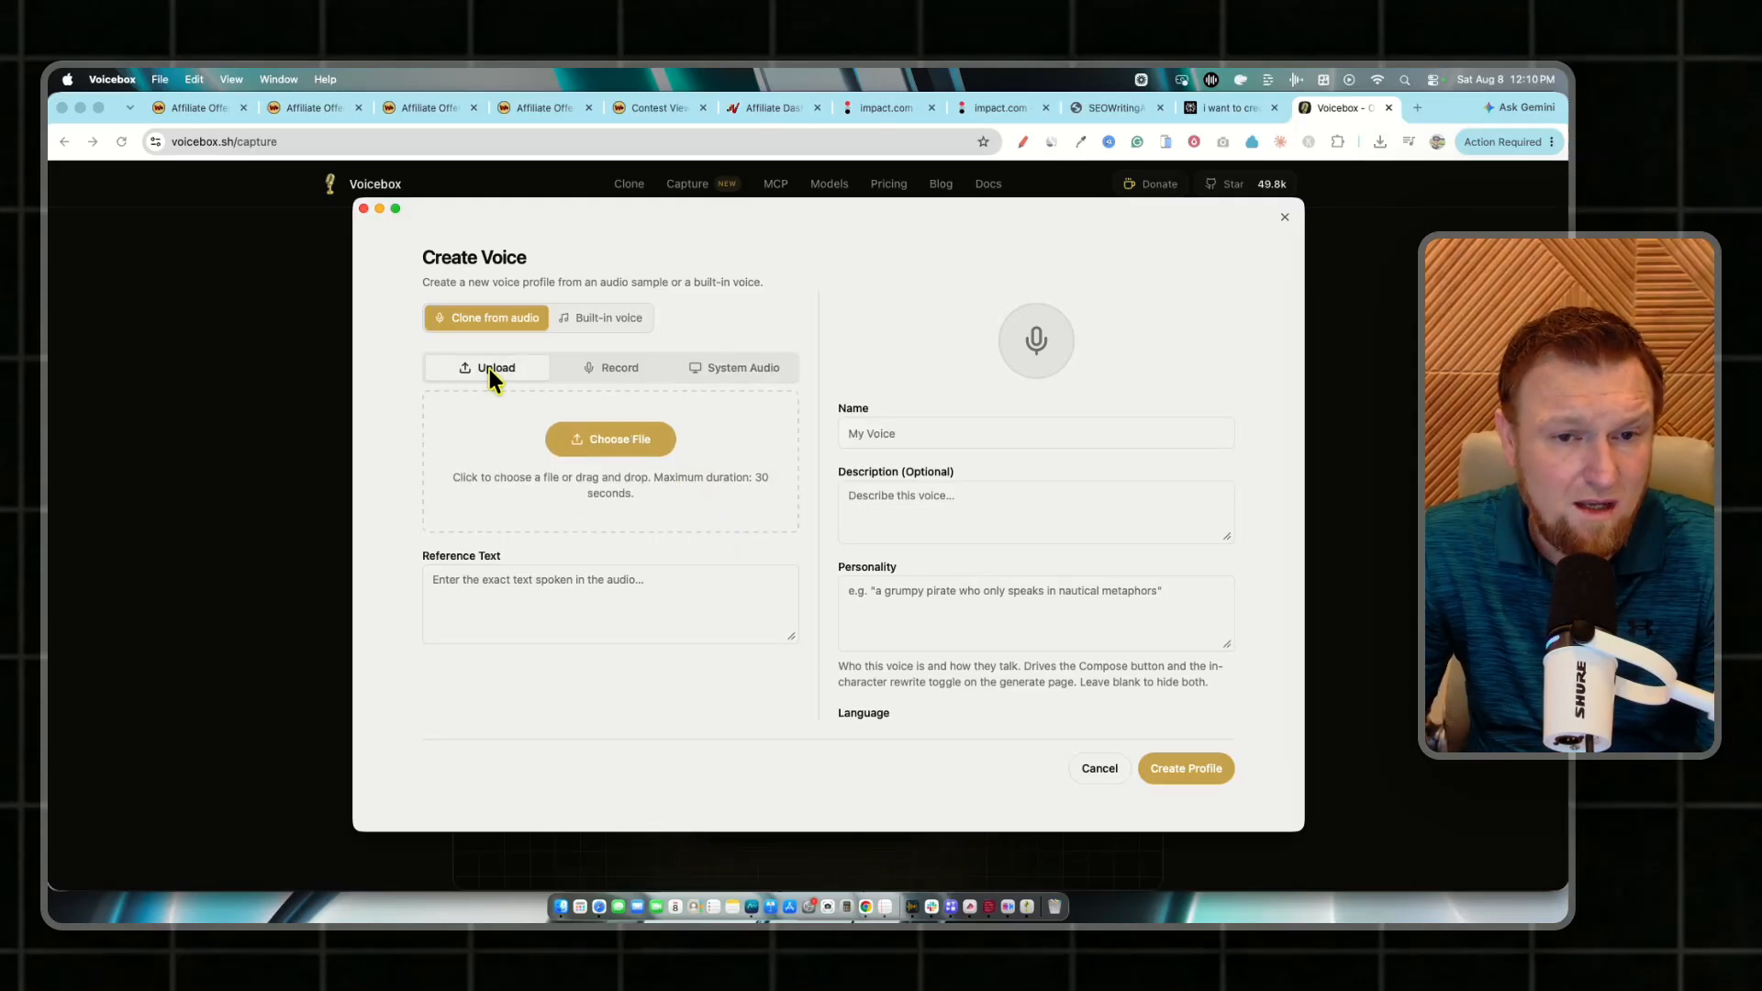
# - Try to use the "L1 — TALKING HEAD" MP4 from Downloads as the cloning sample, and return to the Record source
pyautogui.click(657, 448)
pyautogui.click(720, 307)
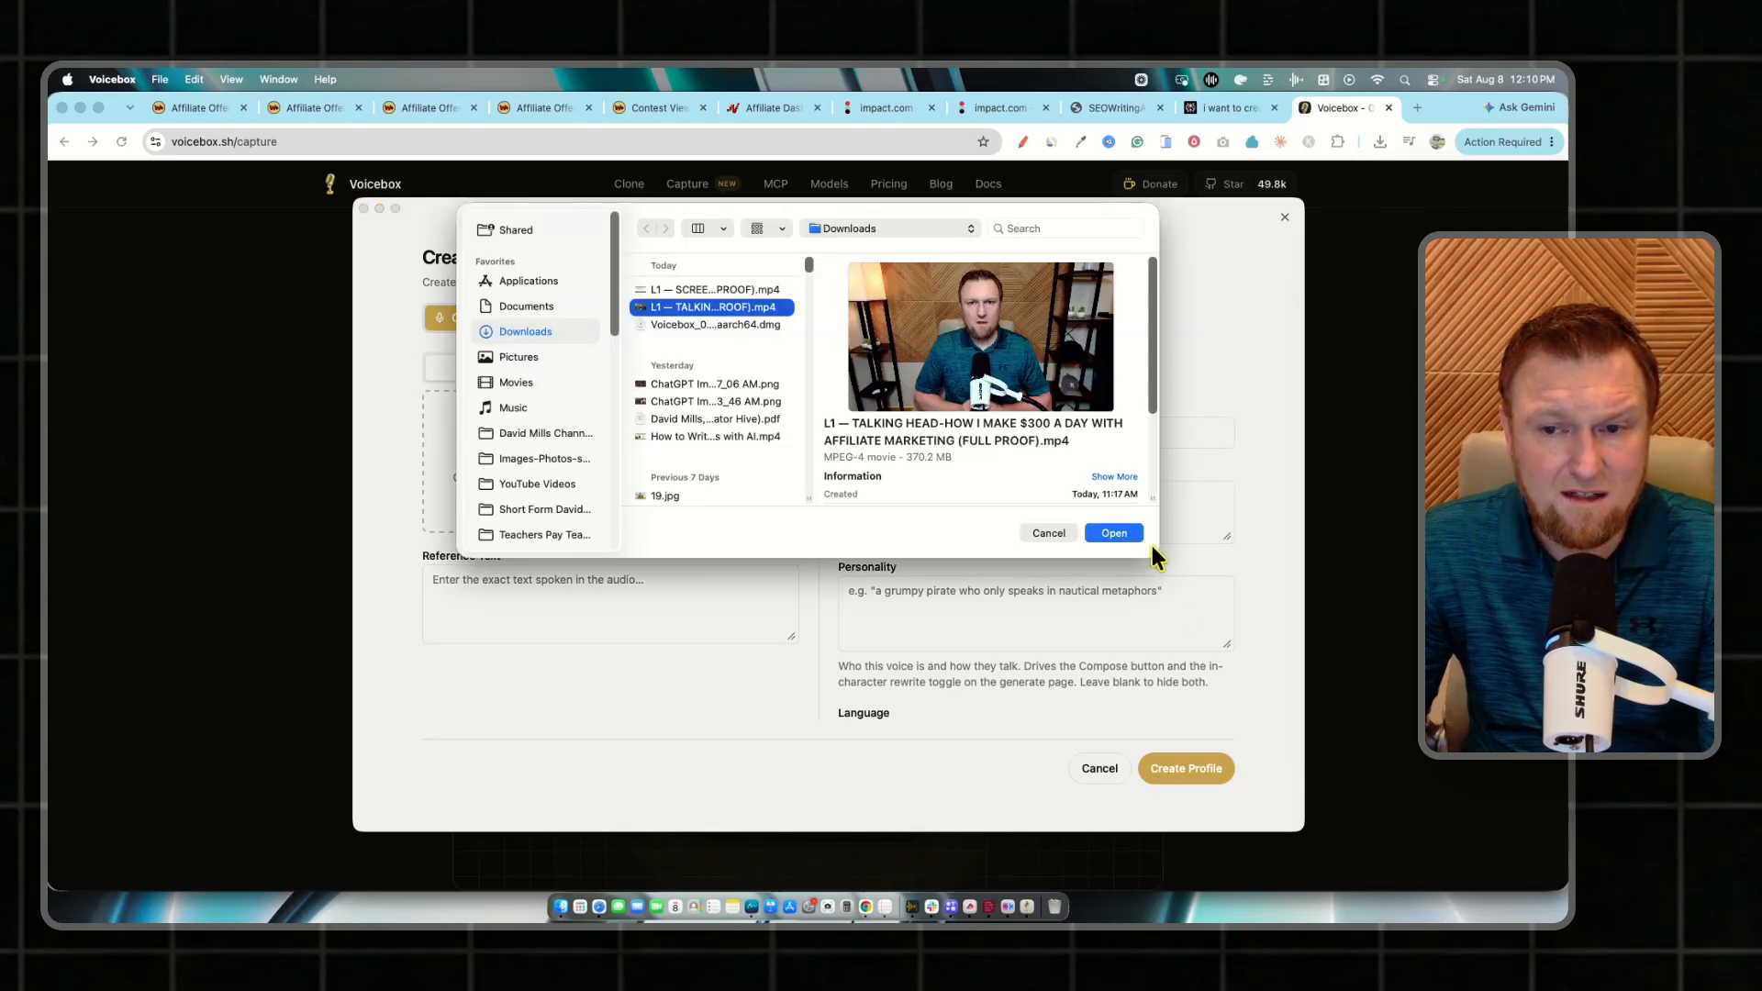
pyautogui.click(1116, 533)
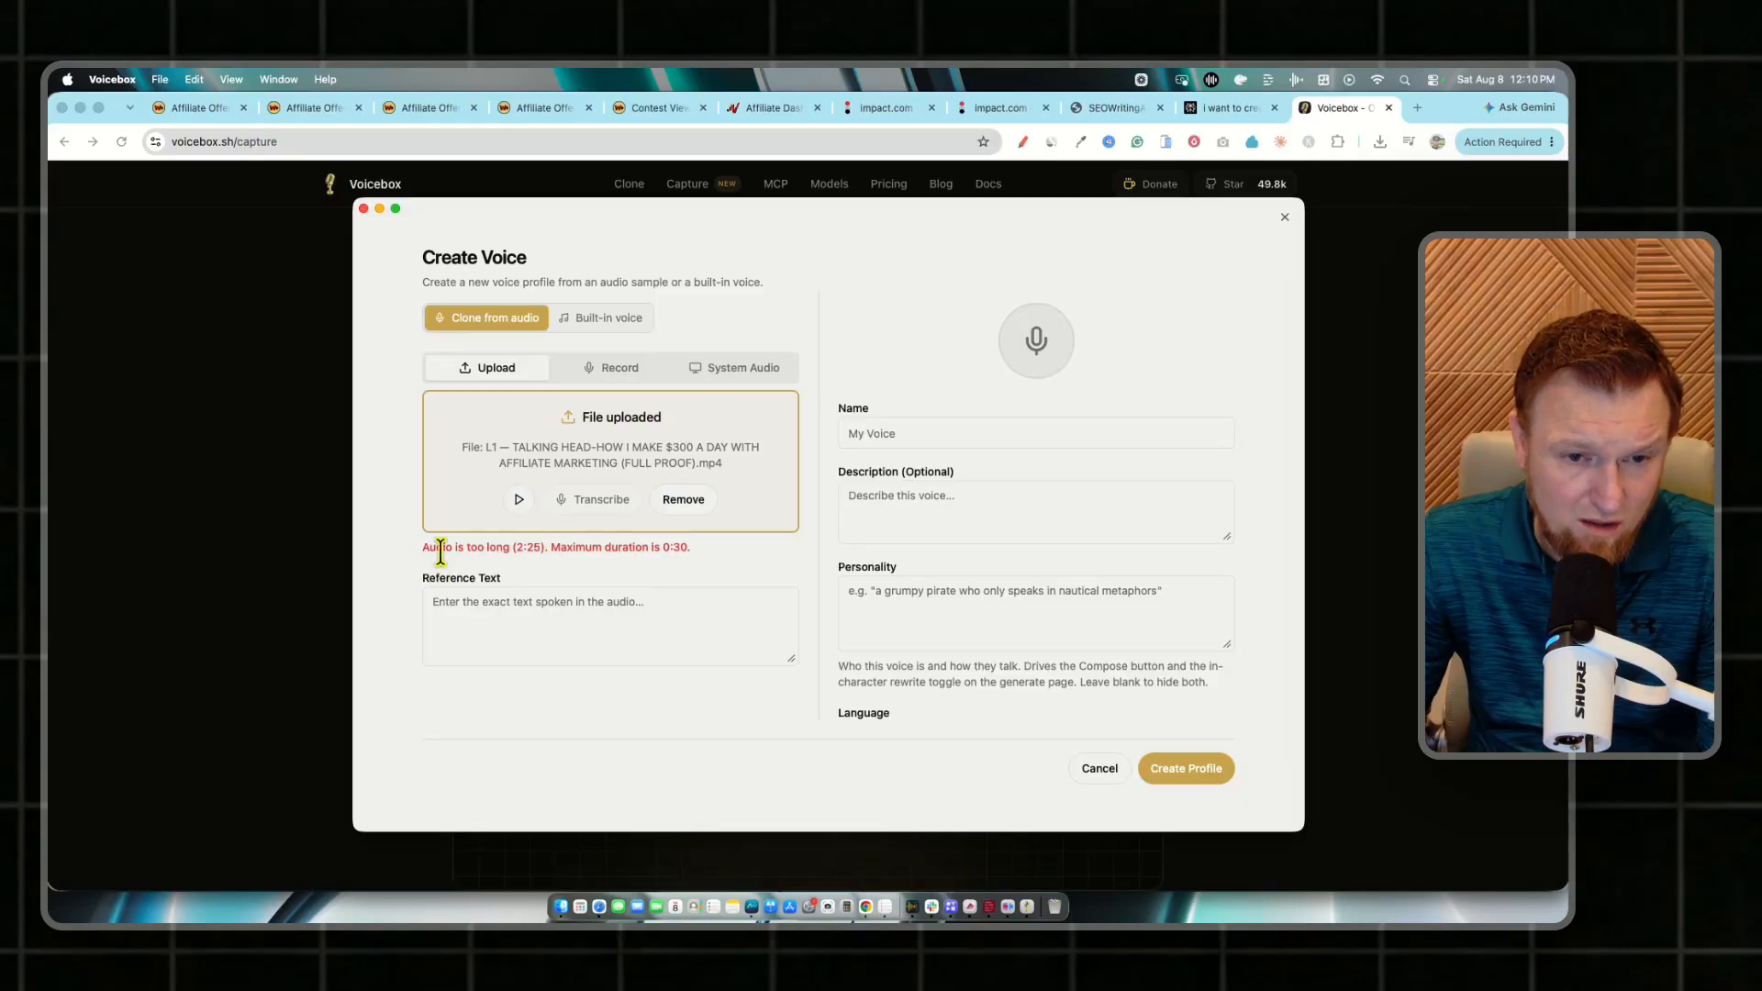
pyautogui.moveTo(462, 547); pyautogui.dragTo(583, 557)
pyautogui.tripleClick(729, 570)
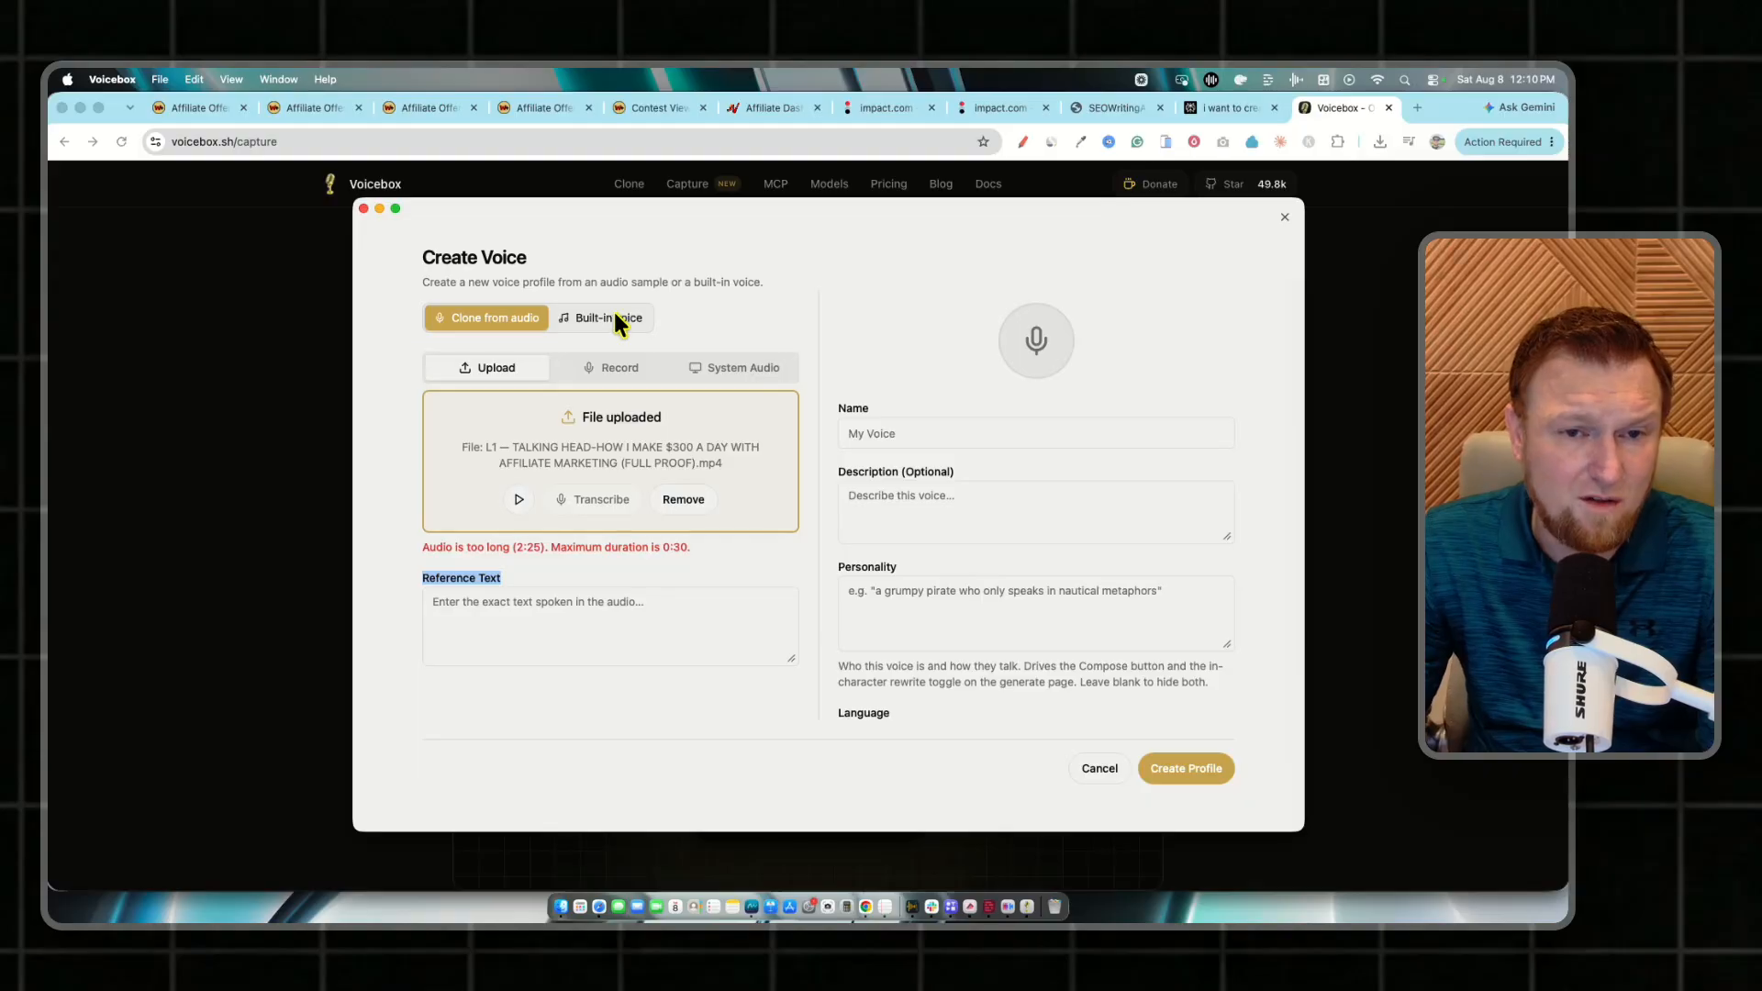
pyautogui.click(612, 367)
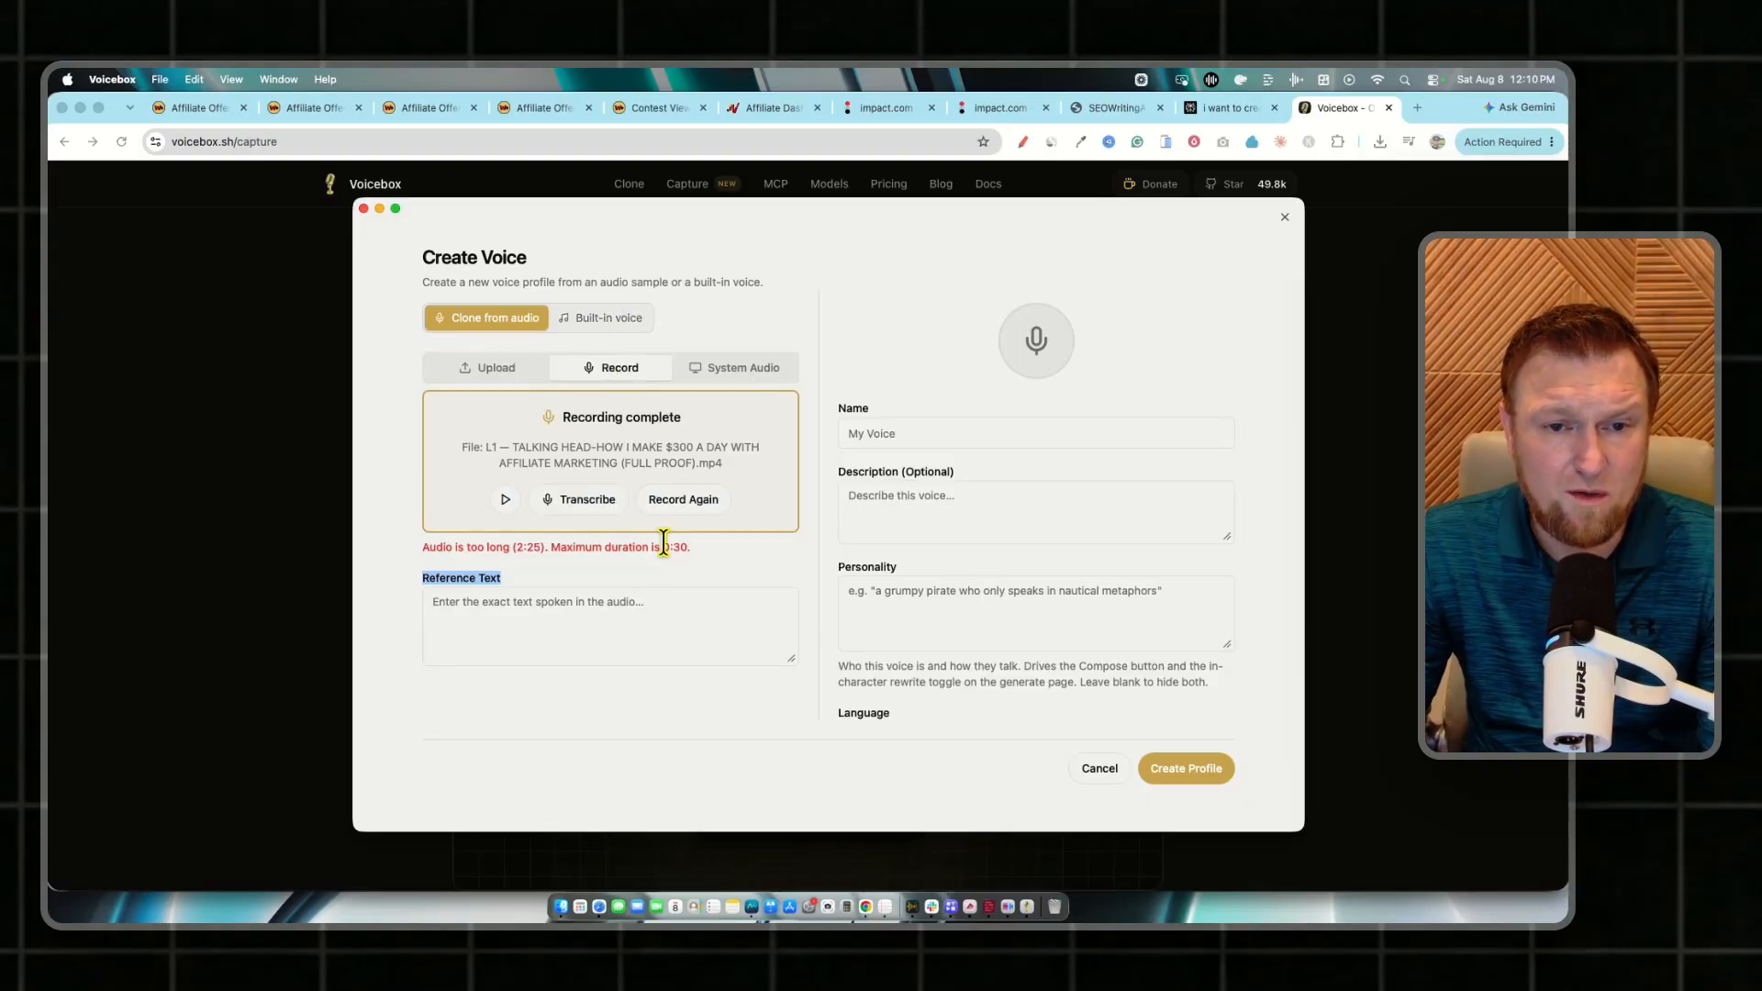
# - Browse the built-in voices of the Kokoro 82M engine, trying Alloy, Bella, Jessica and Nicole, and check the available engines
pyautogui.click(609, 317)
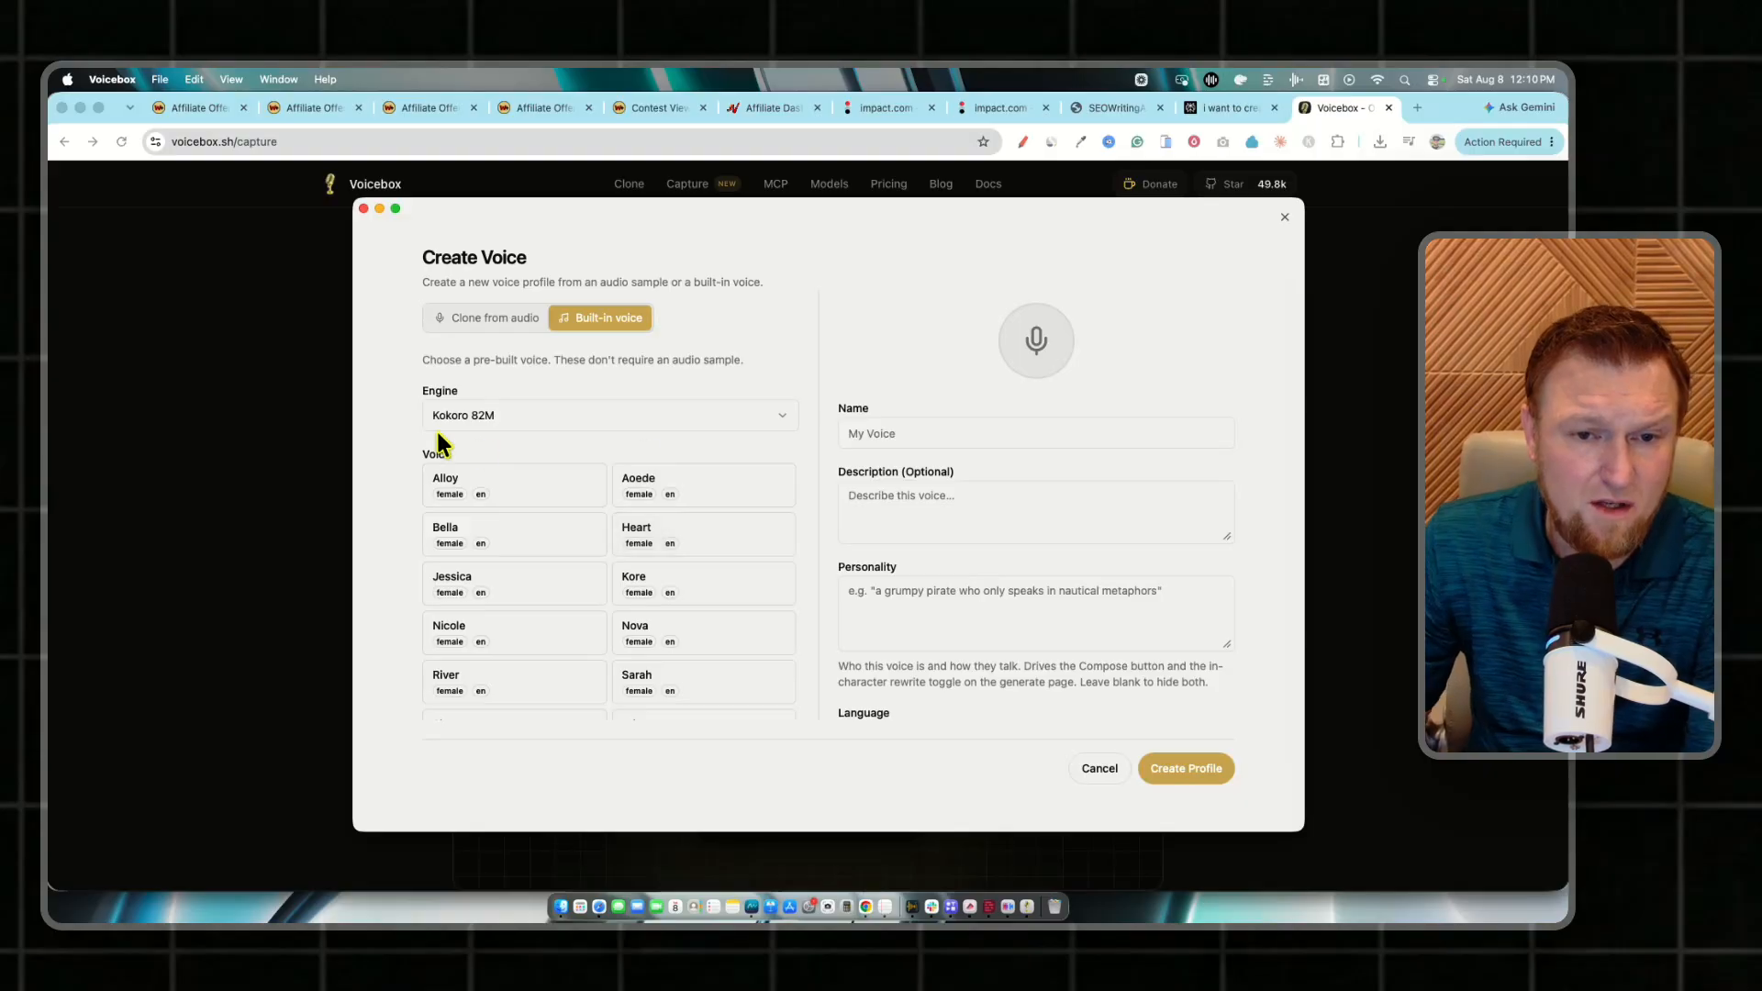
pyautogui.click(520, 479)
pyautogui.click(520, 532)
pyautogui.click(522, 577)
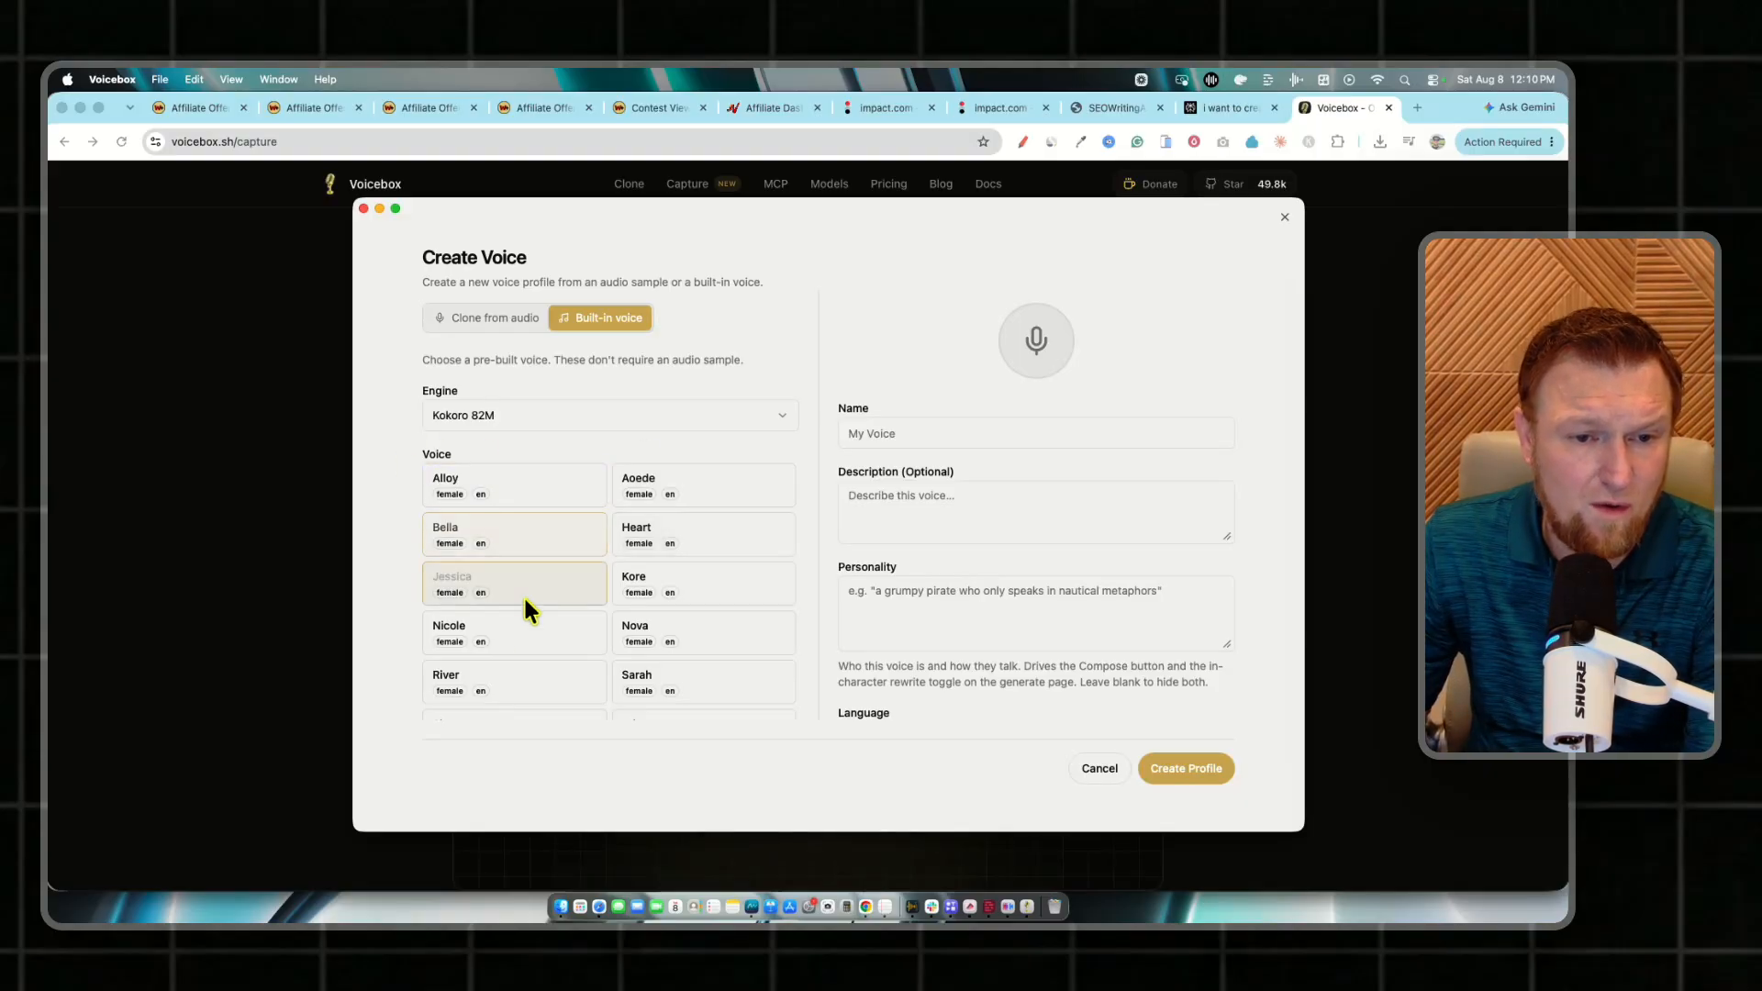
pyautogui.click(521, 631)
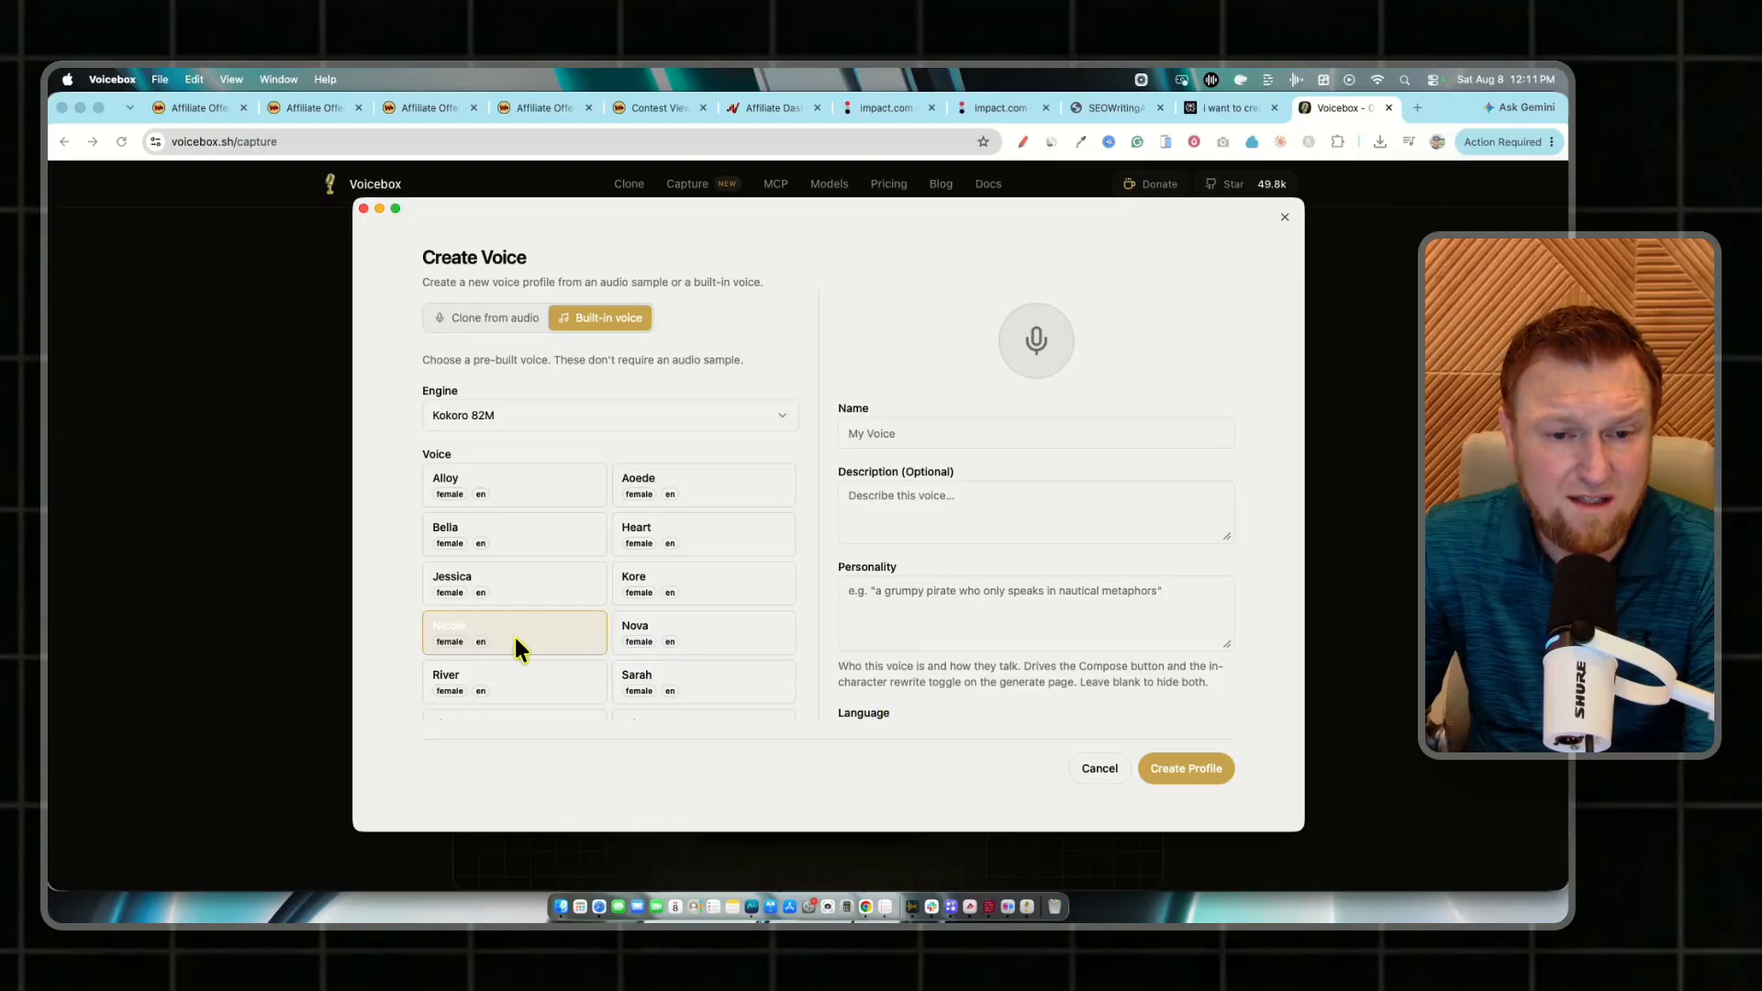
pyautogui.scroll(-2, 609, 602)
pyautogui.scroll(2, 611, 595)
pyautogui.click(609, 415)
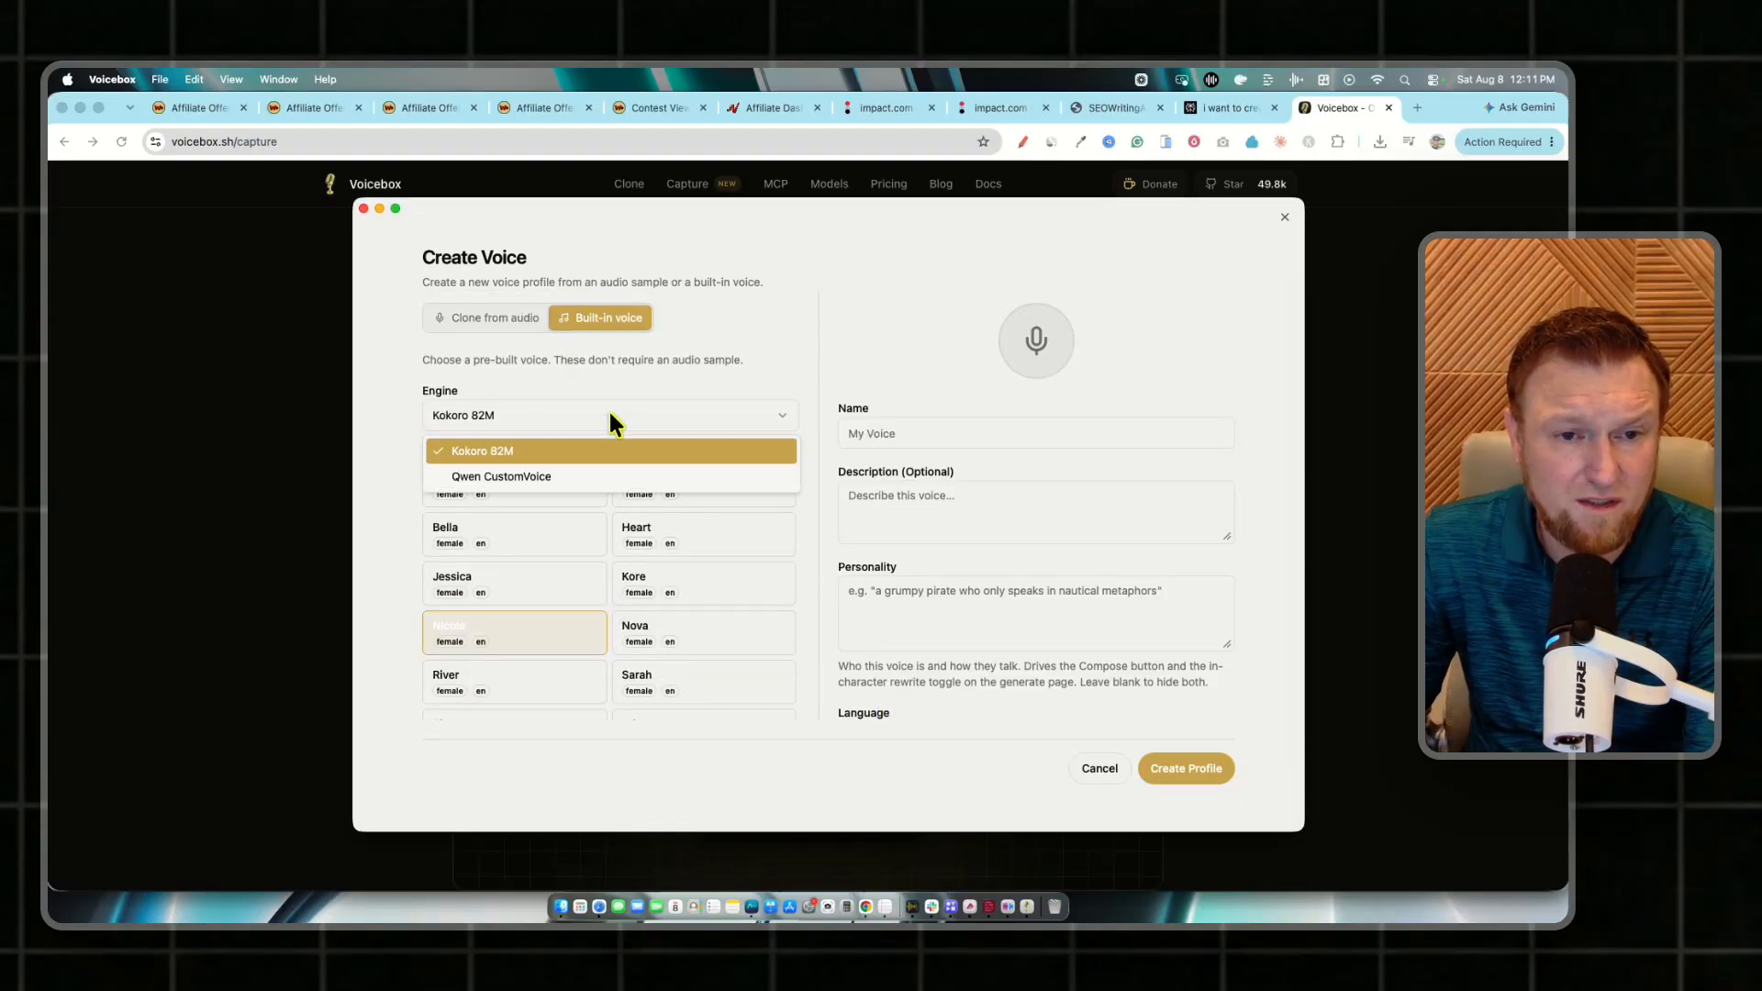
pyautogui.click(652, 415)
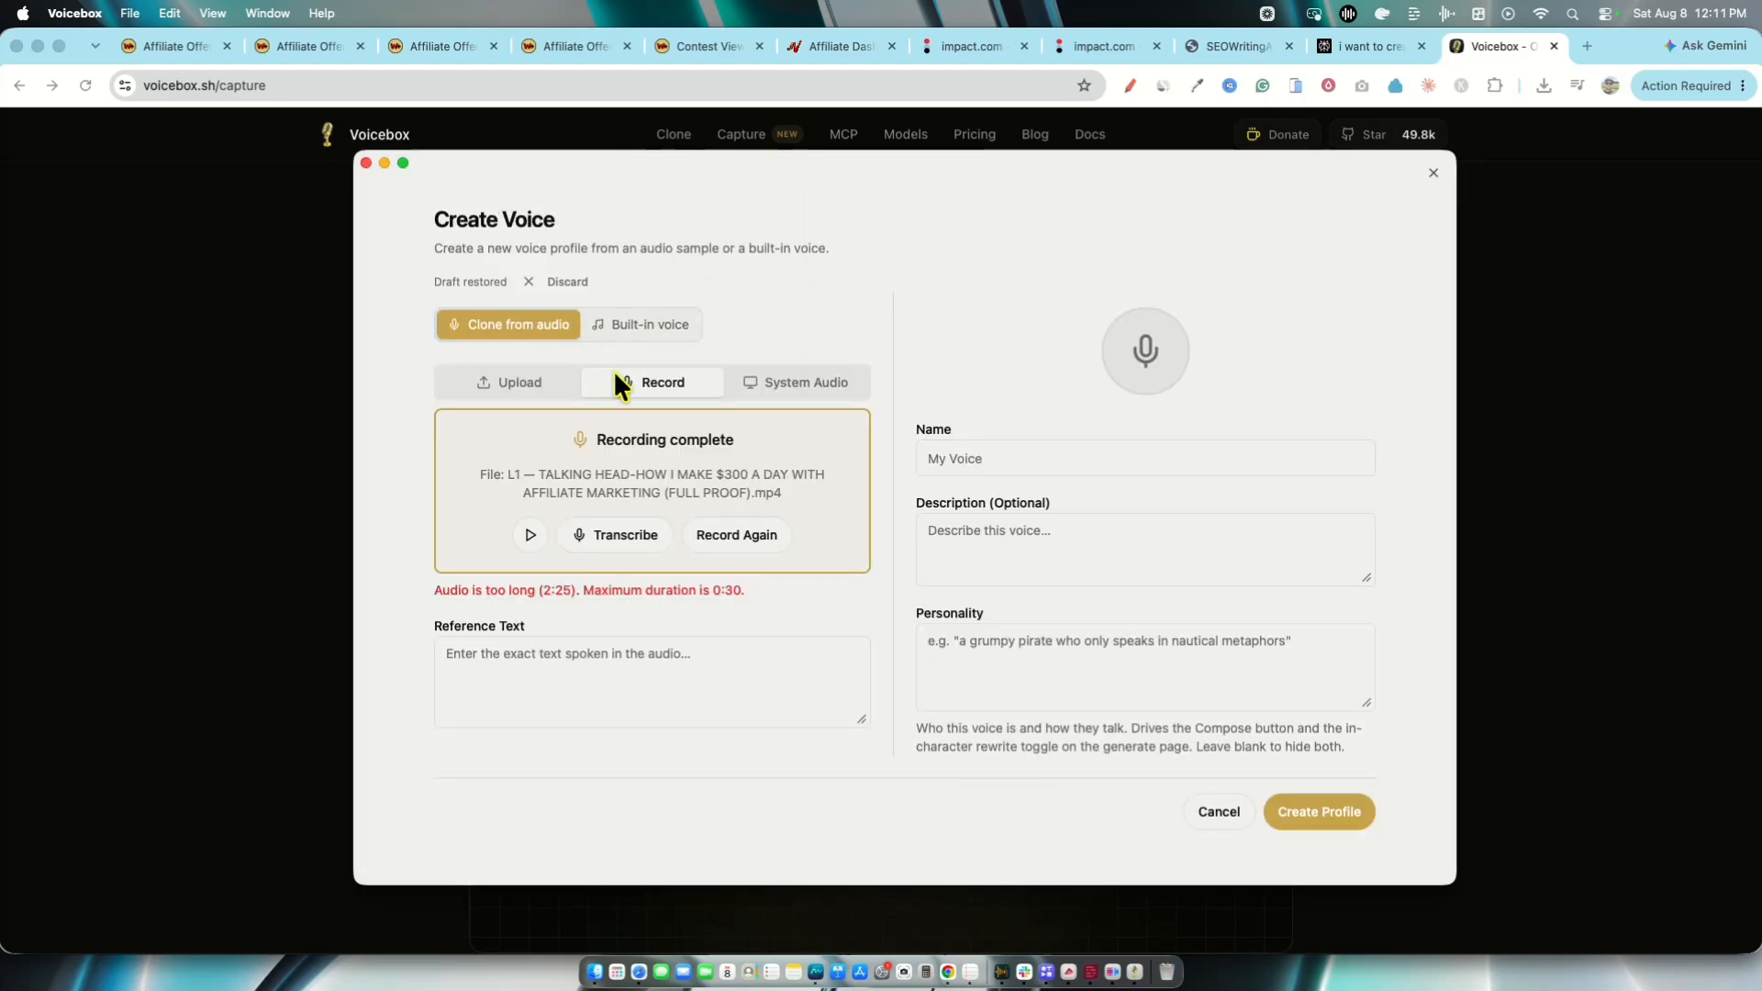
# - Replace the attached clip with a newly recorded voice sample and transcribe it into the reference text
pyautogui.click(734, 534)
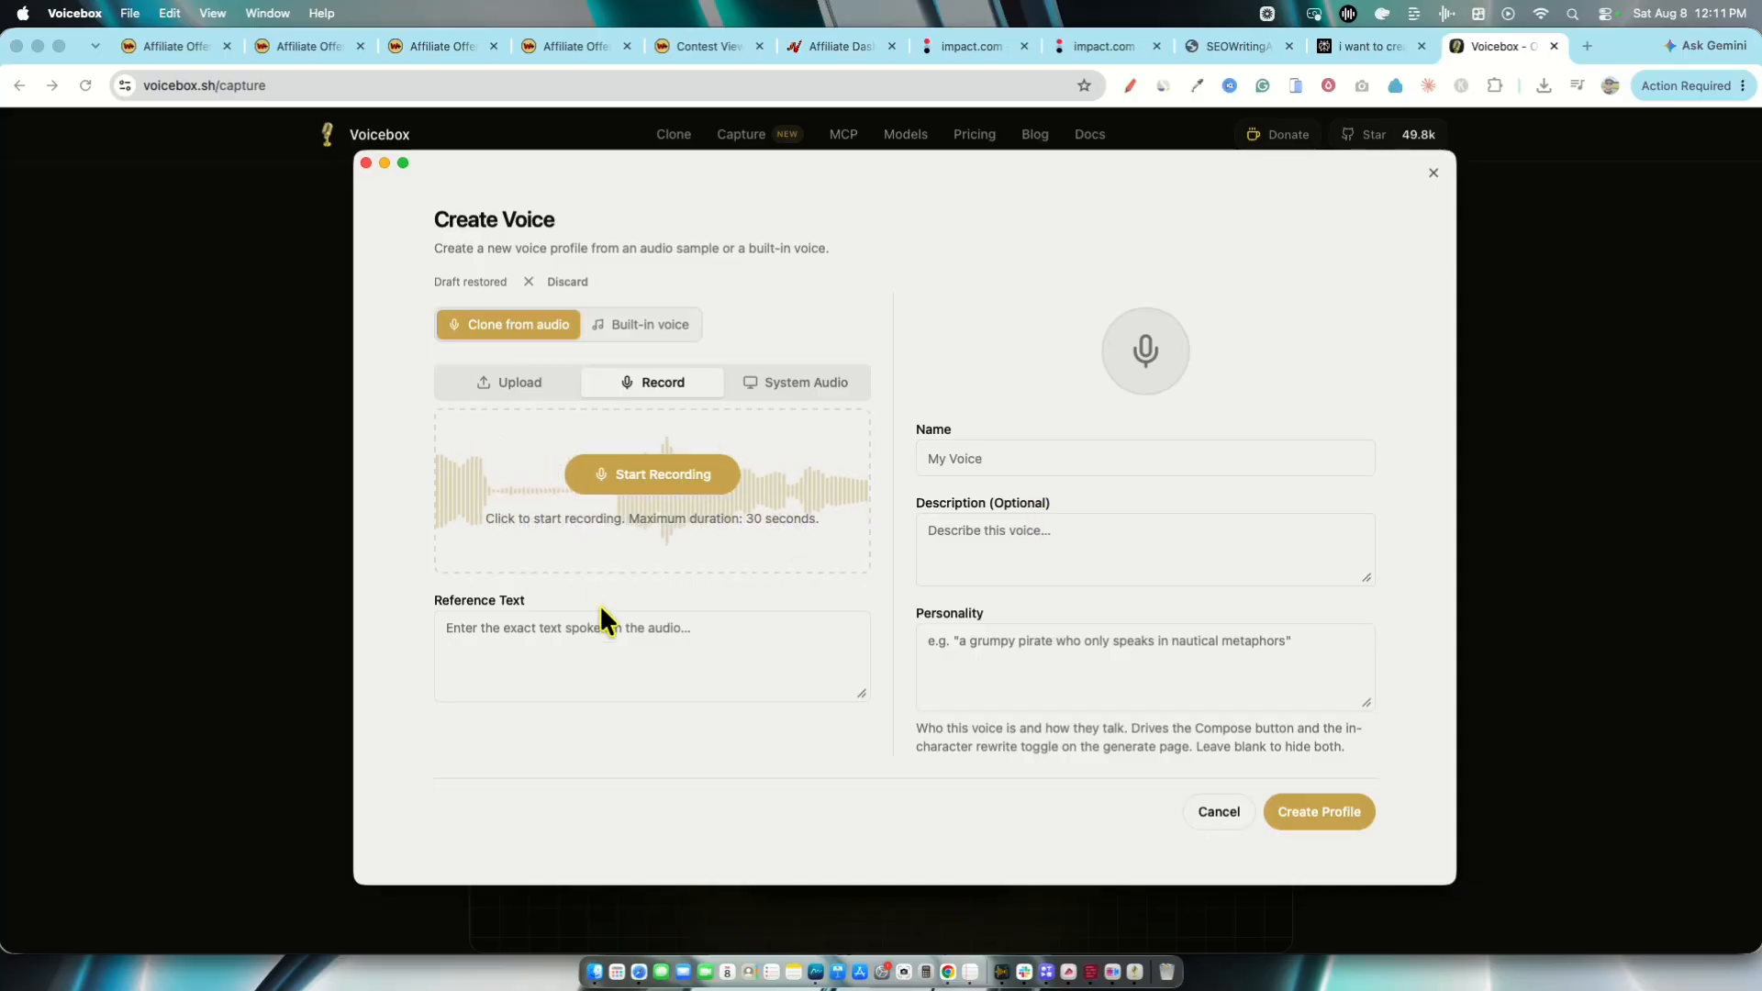
pyautogui.click(621, 472)
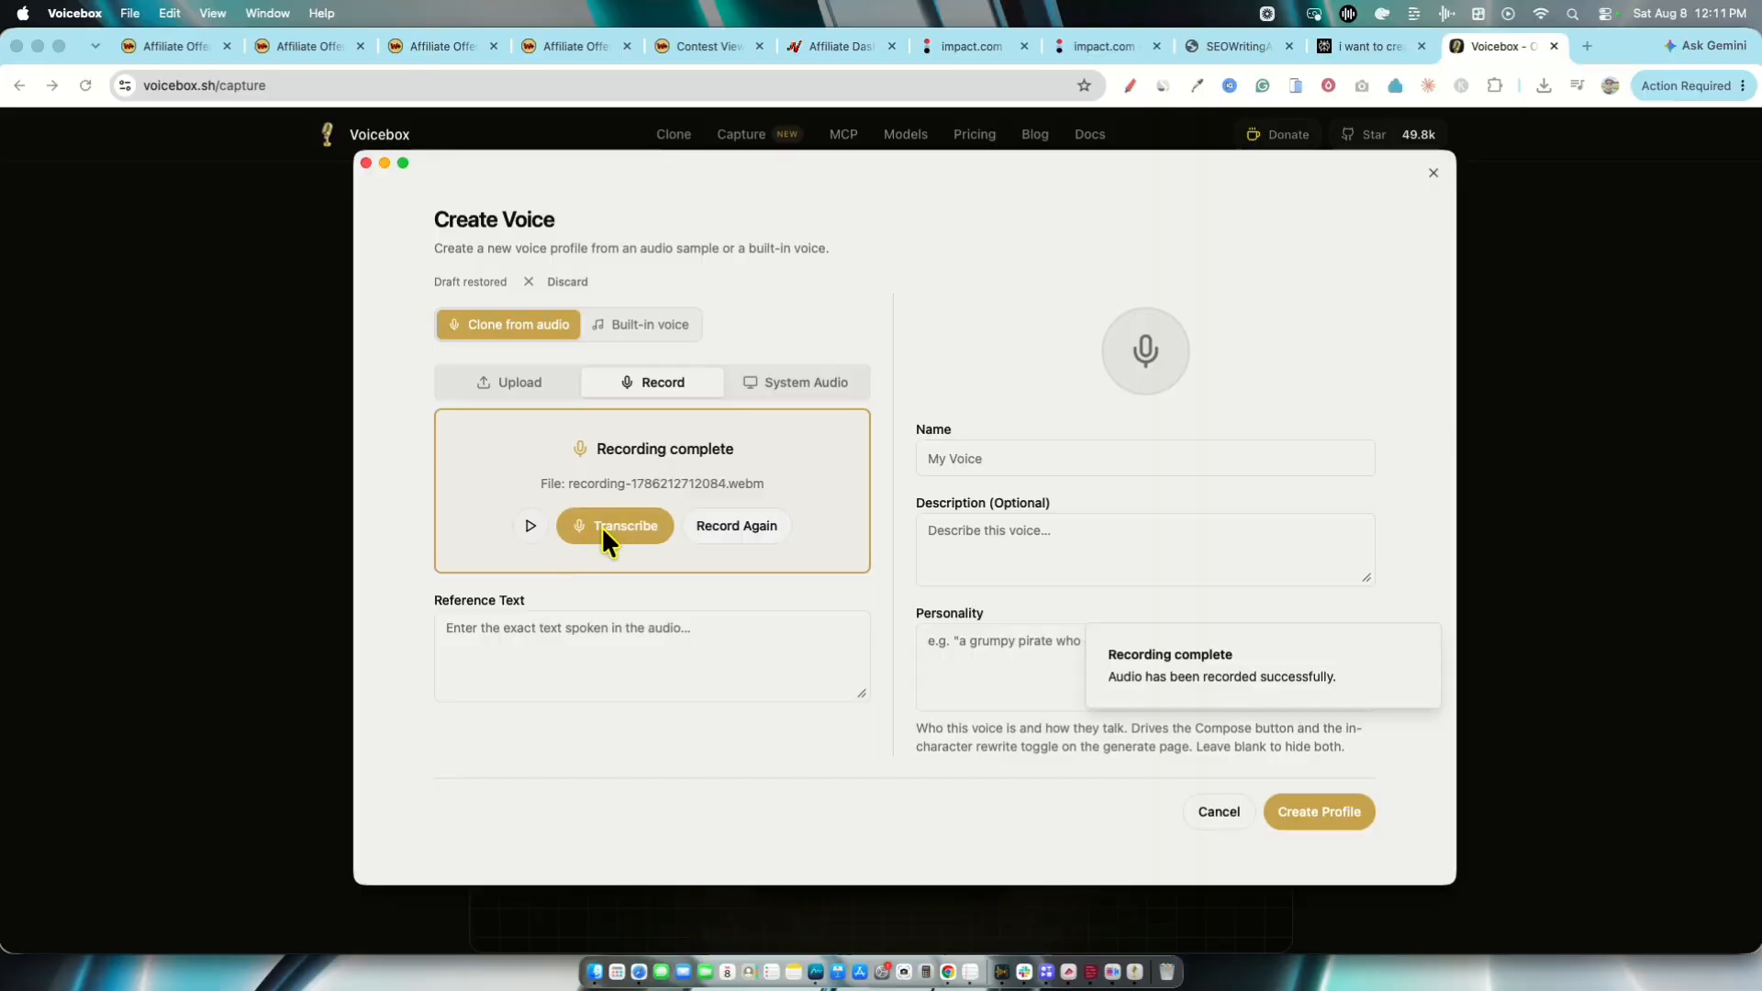
pyautogui.click(606, 533)
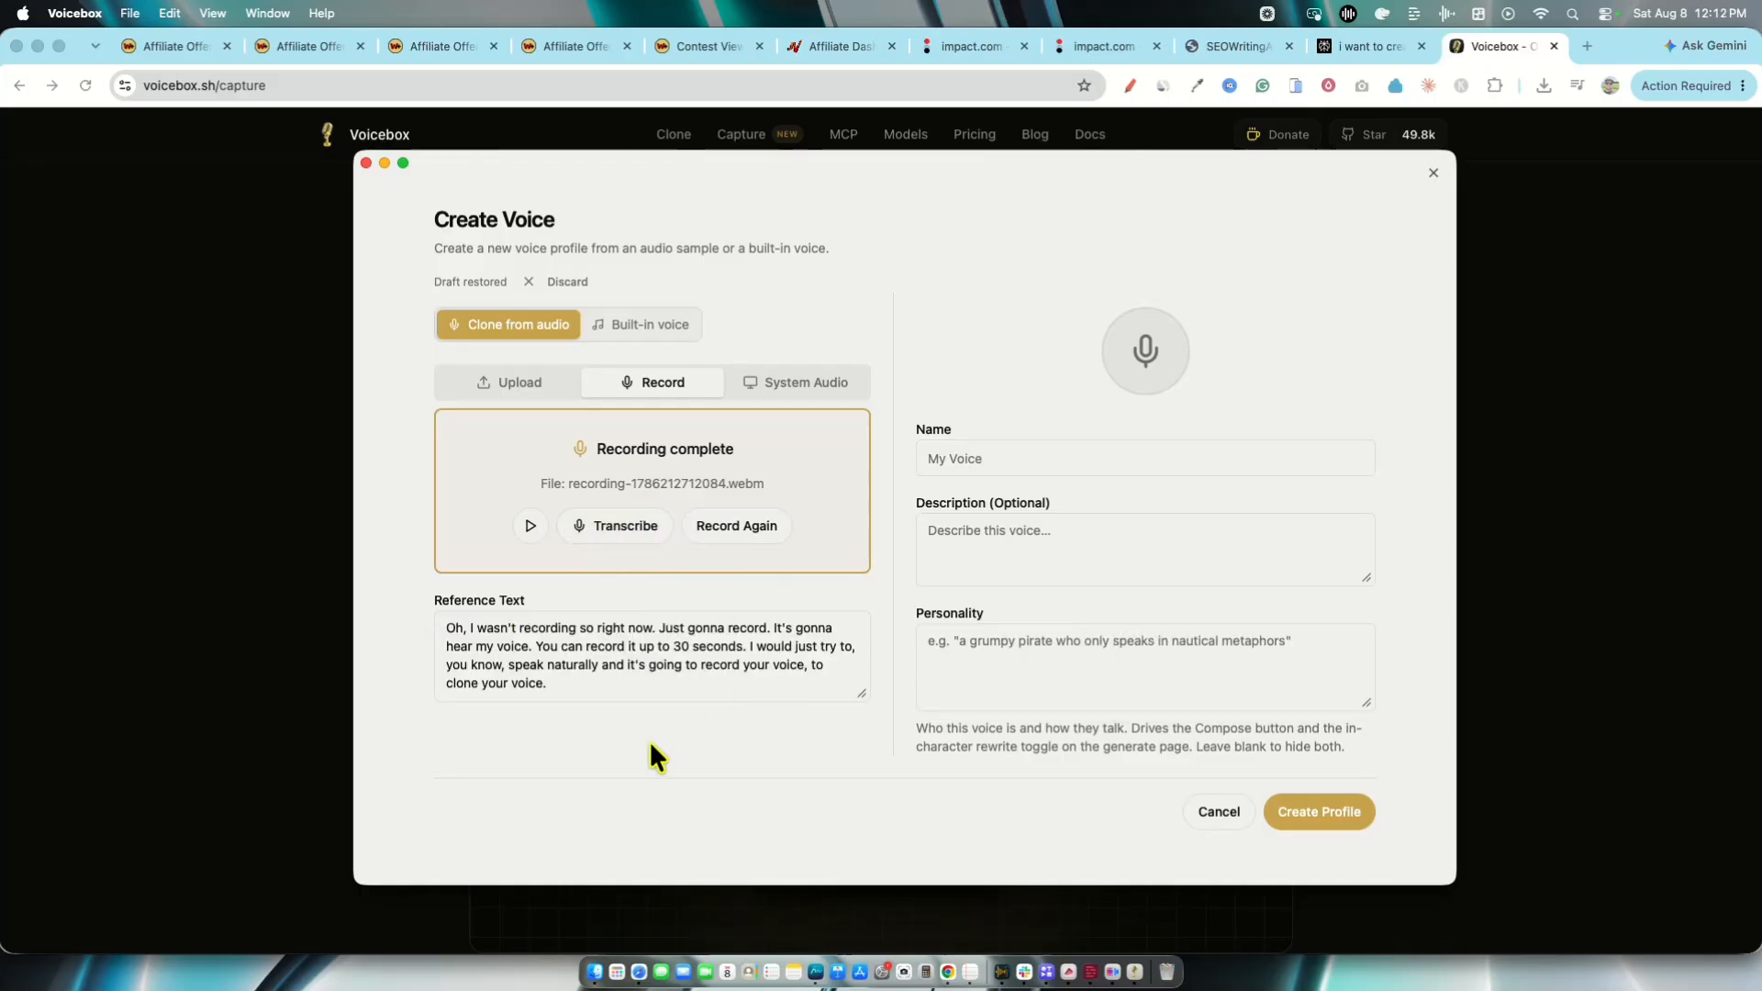
pyautogui.moveTo(590, 696); pyautogui.dragTo(322, 575)
pyautogui.click(777, 759)
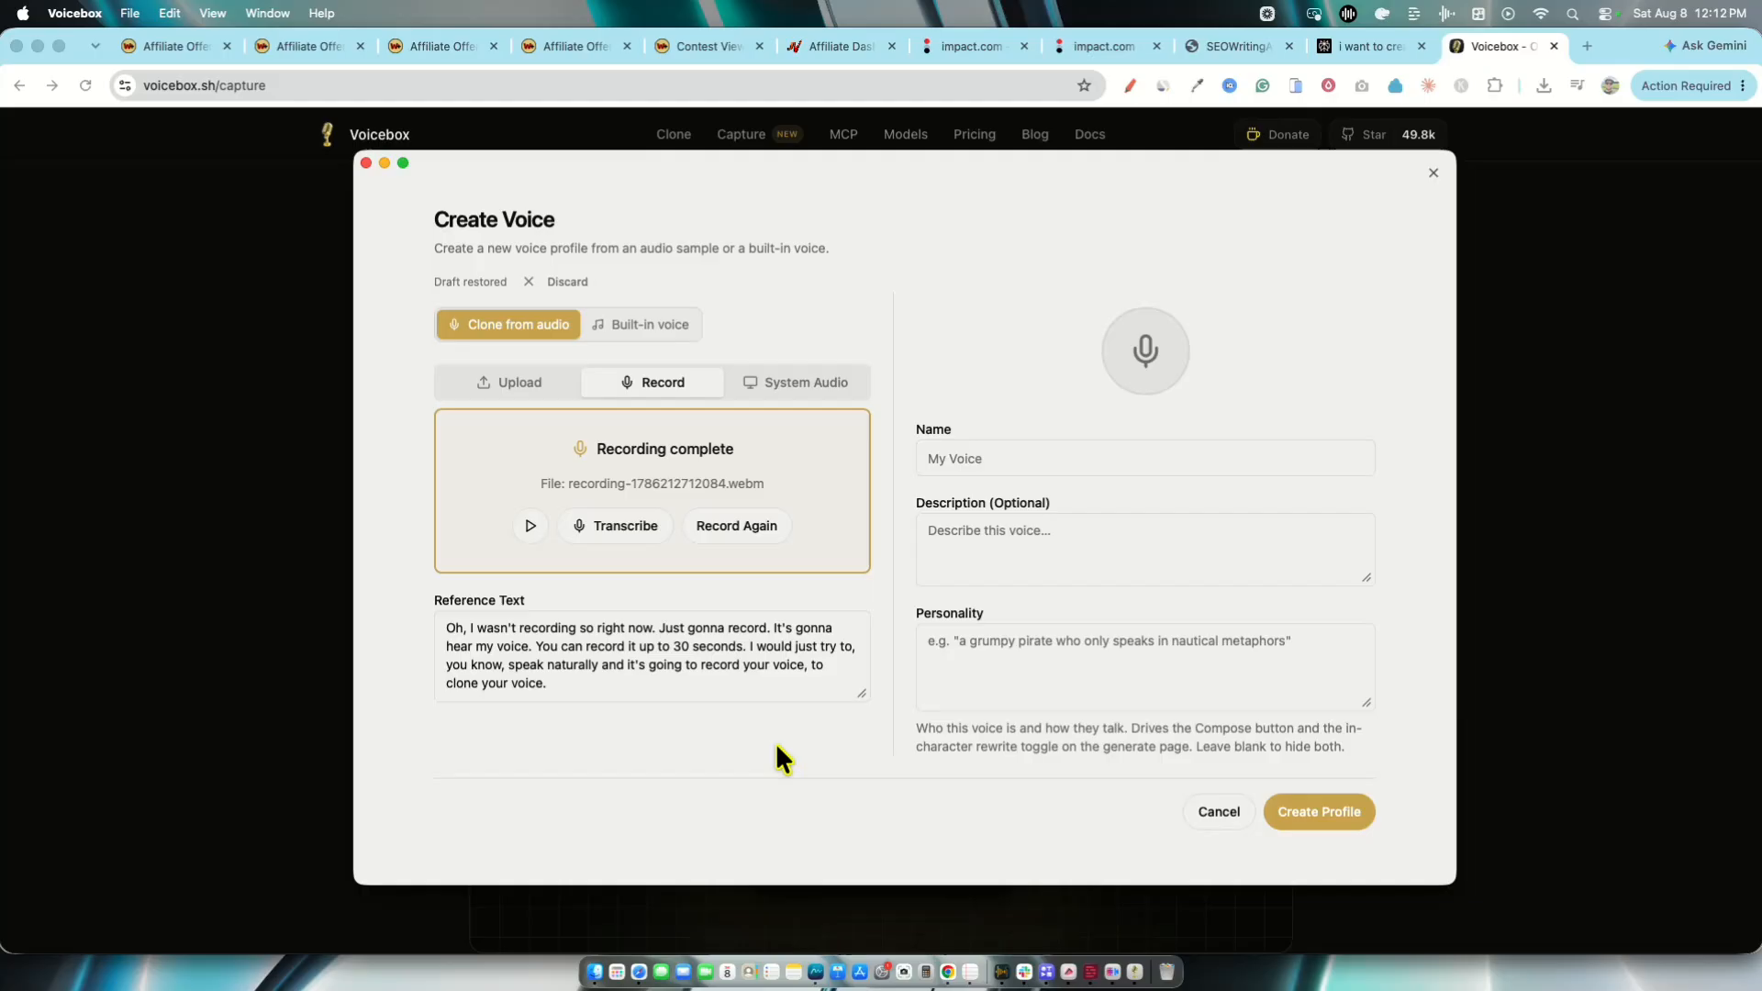
# - Name the voice with the speaker's first name plus "voice 2", and describe it as that person's "clone ai voice 2"
pyautogui.click(1032, 451)
pyautogui.write('voi')
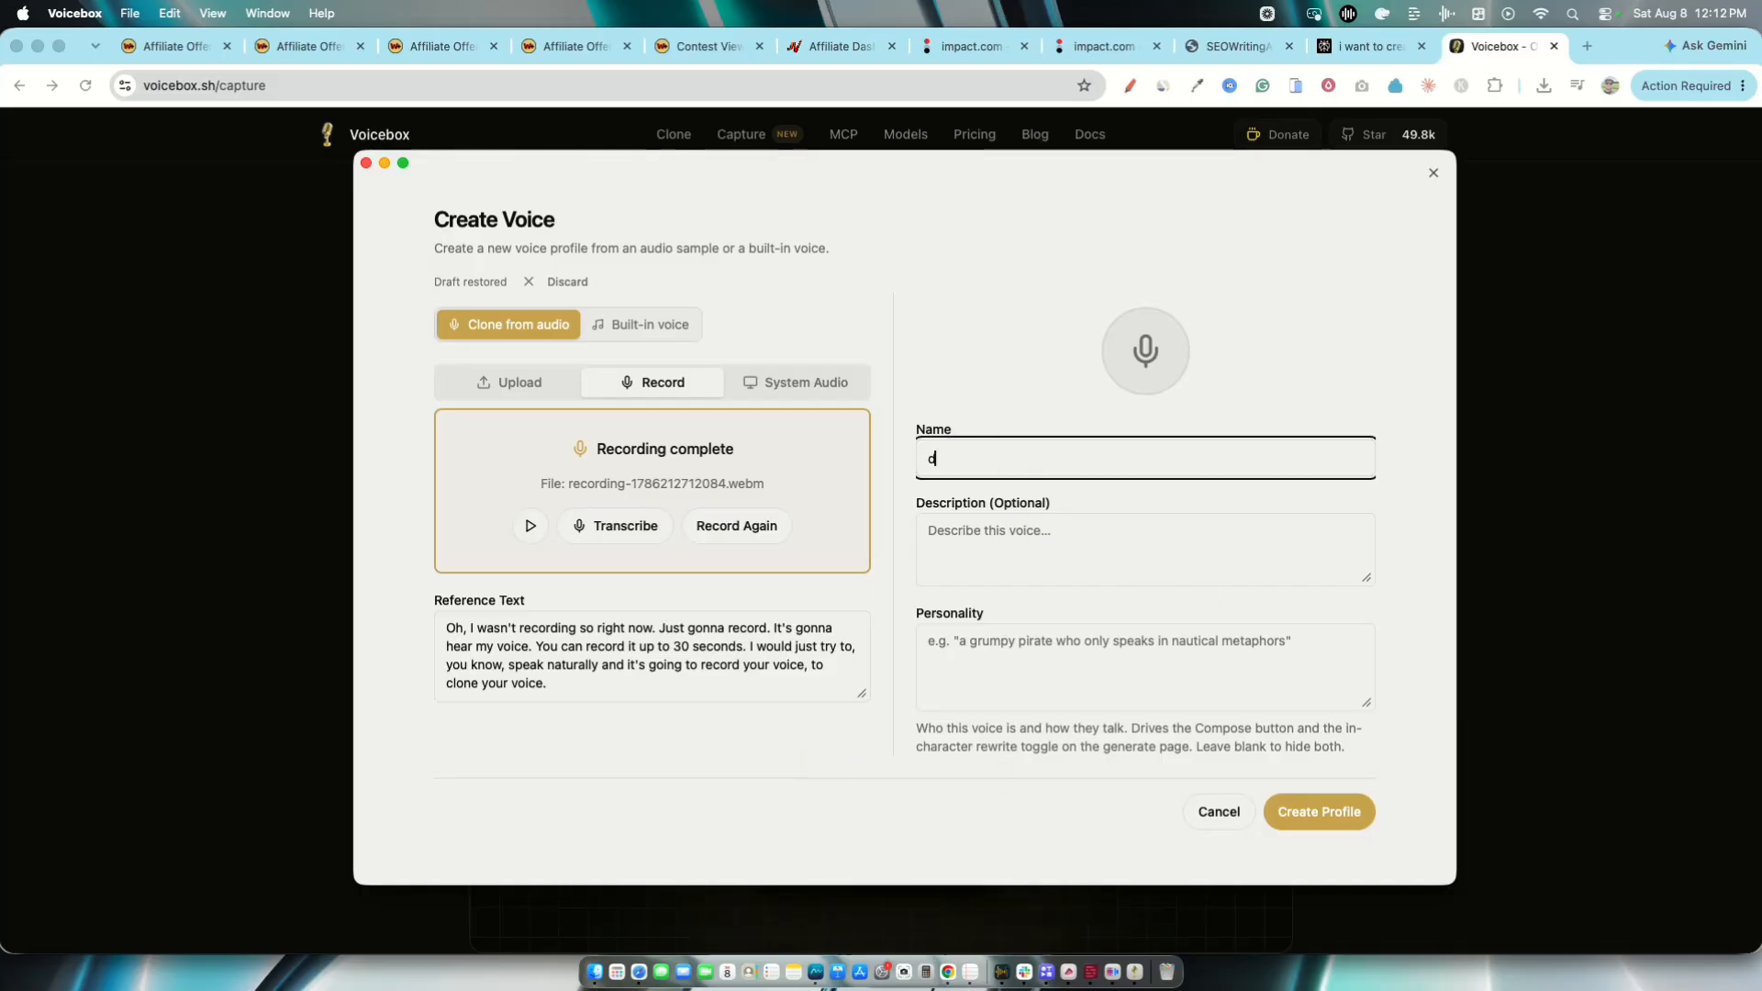
pyautogui.write('oice 2')
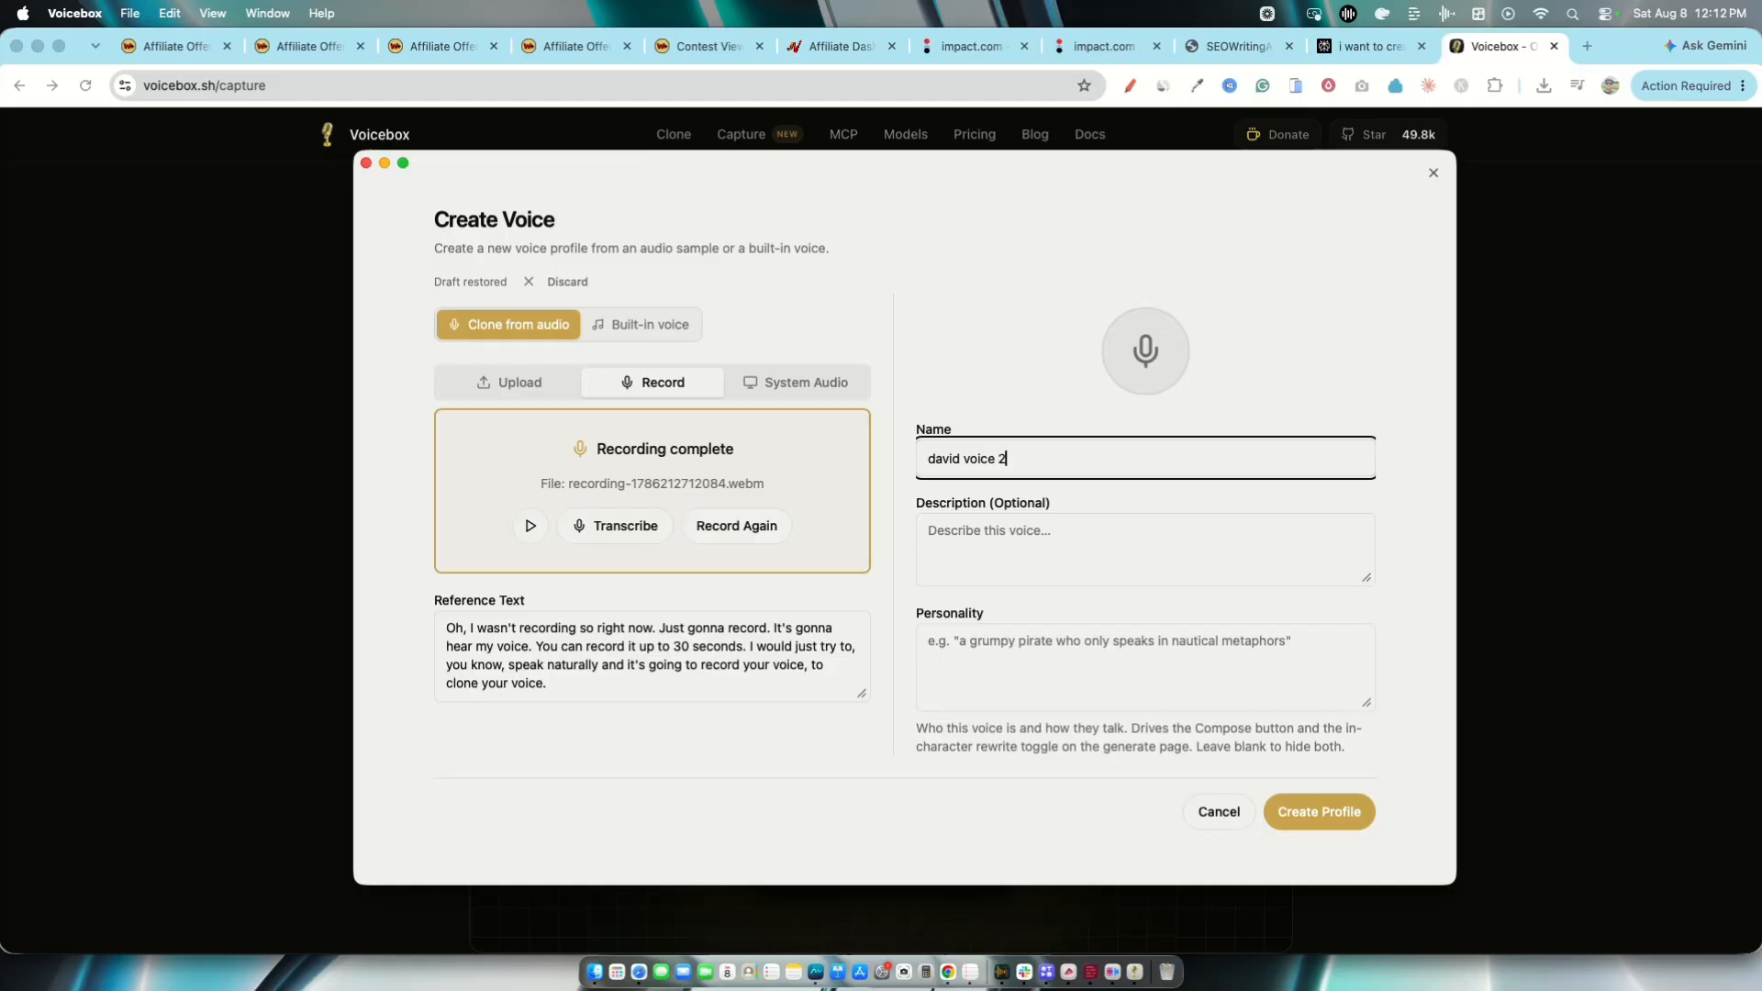
pyautogui.click(1115, 528)
pyautogui.write('d')
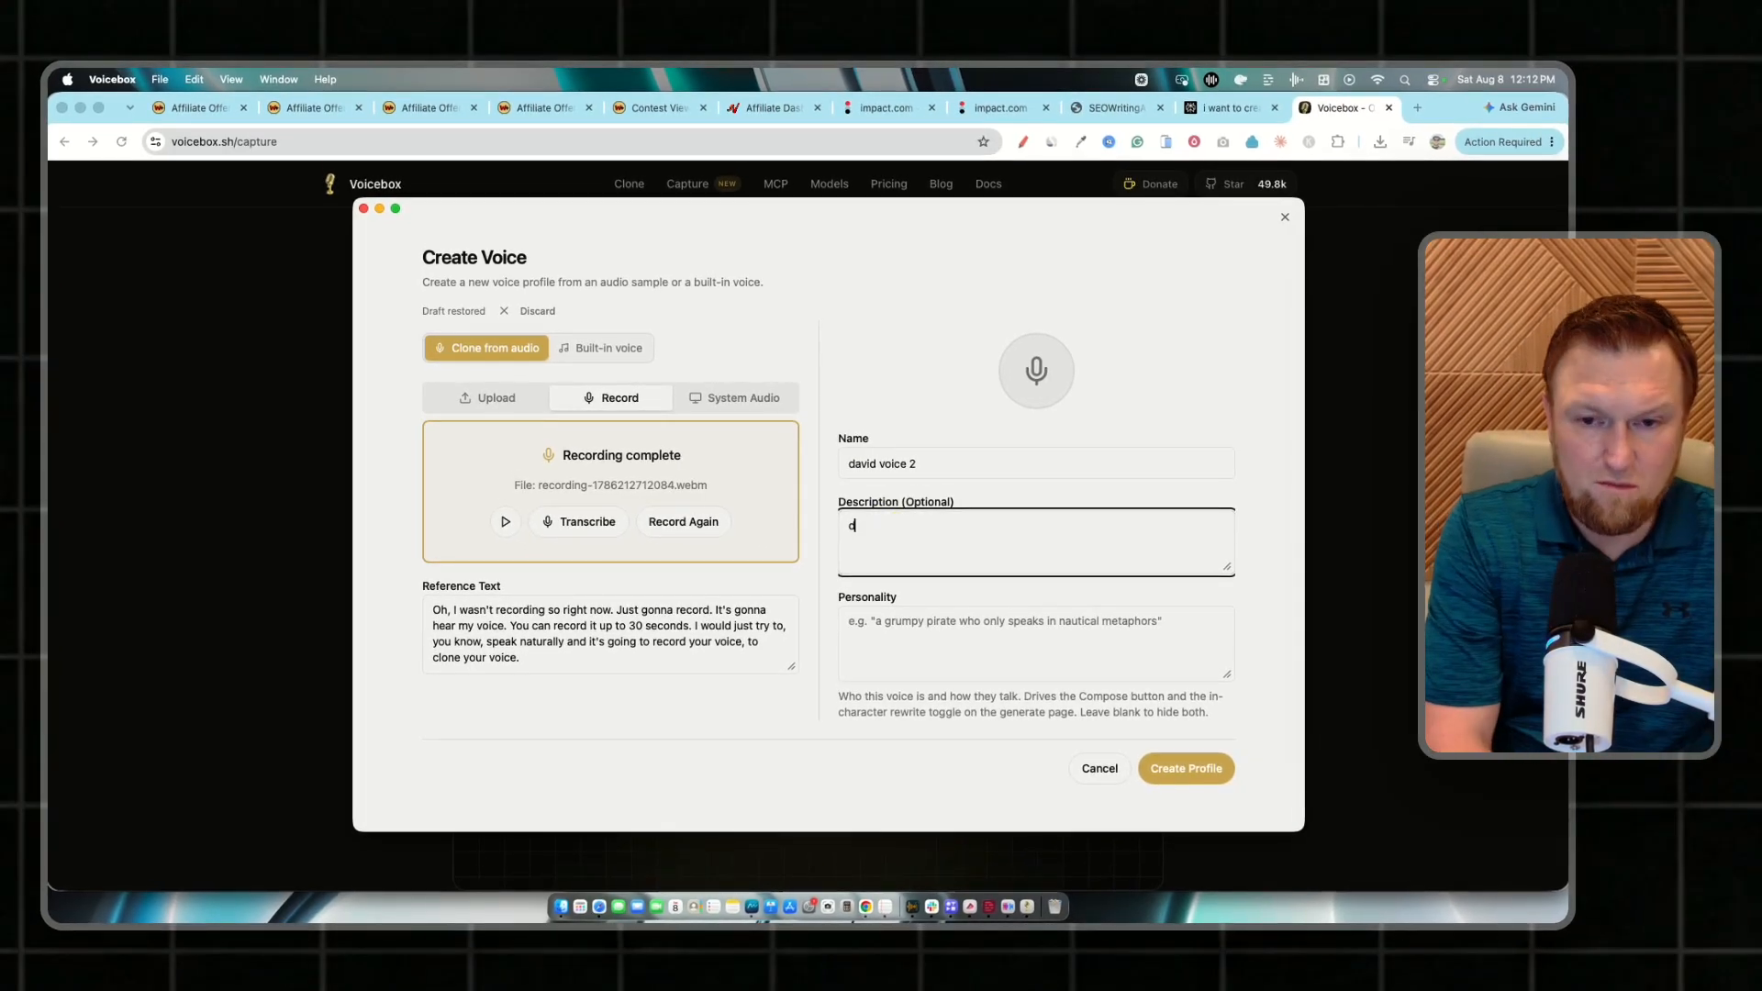
pyautogui.write('avids clone')
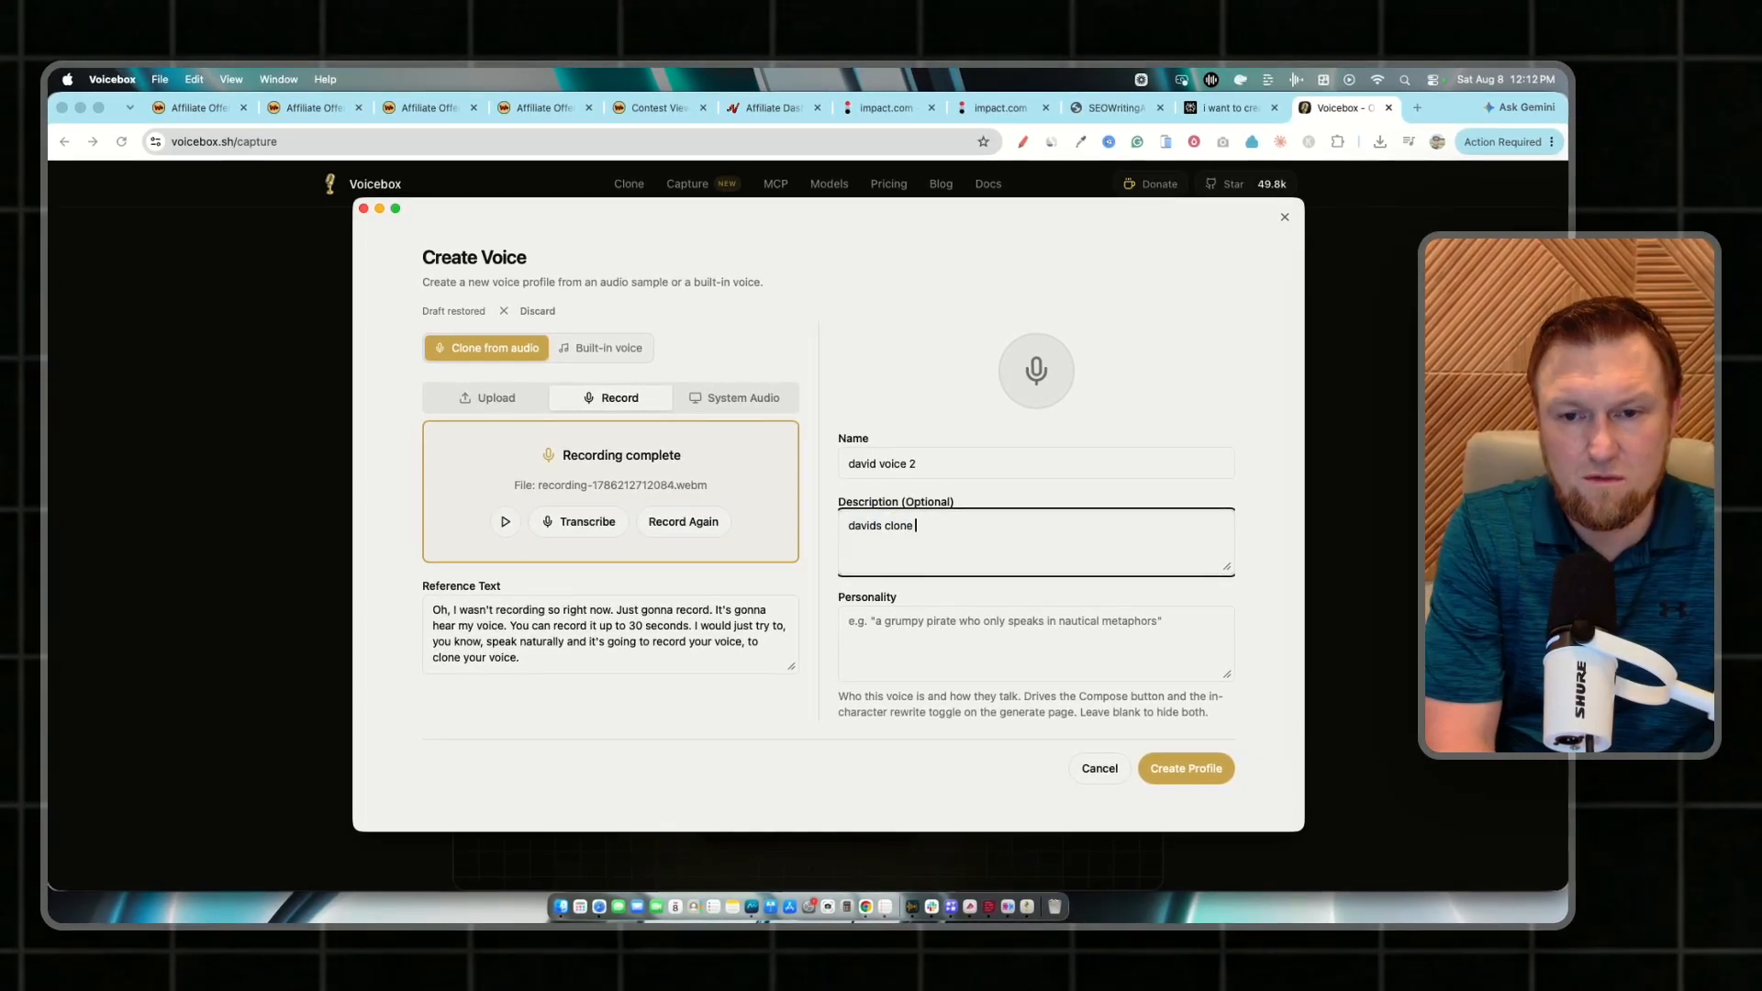
pyautogui.write(' ai voice 2')
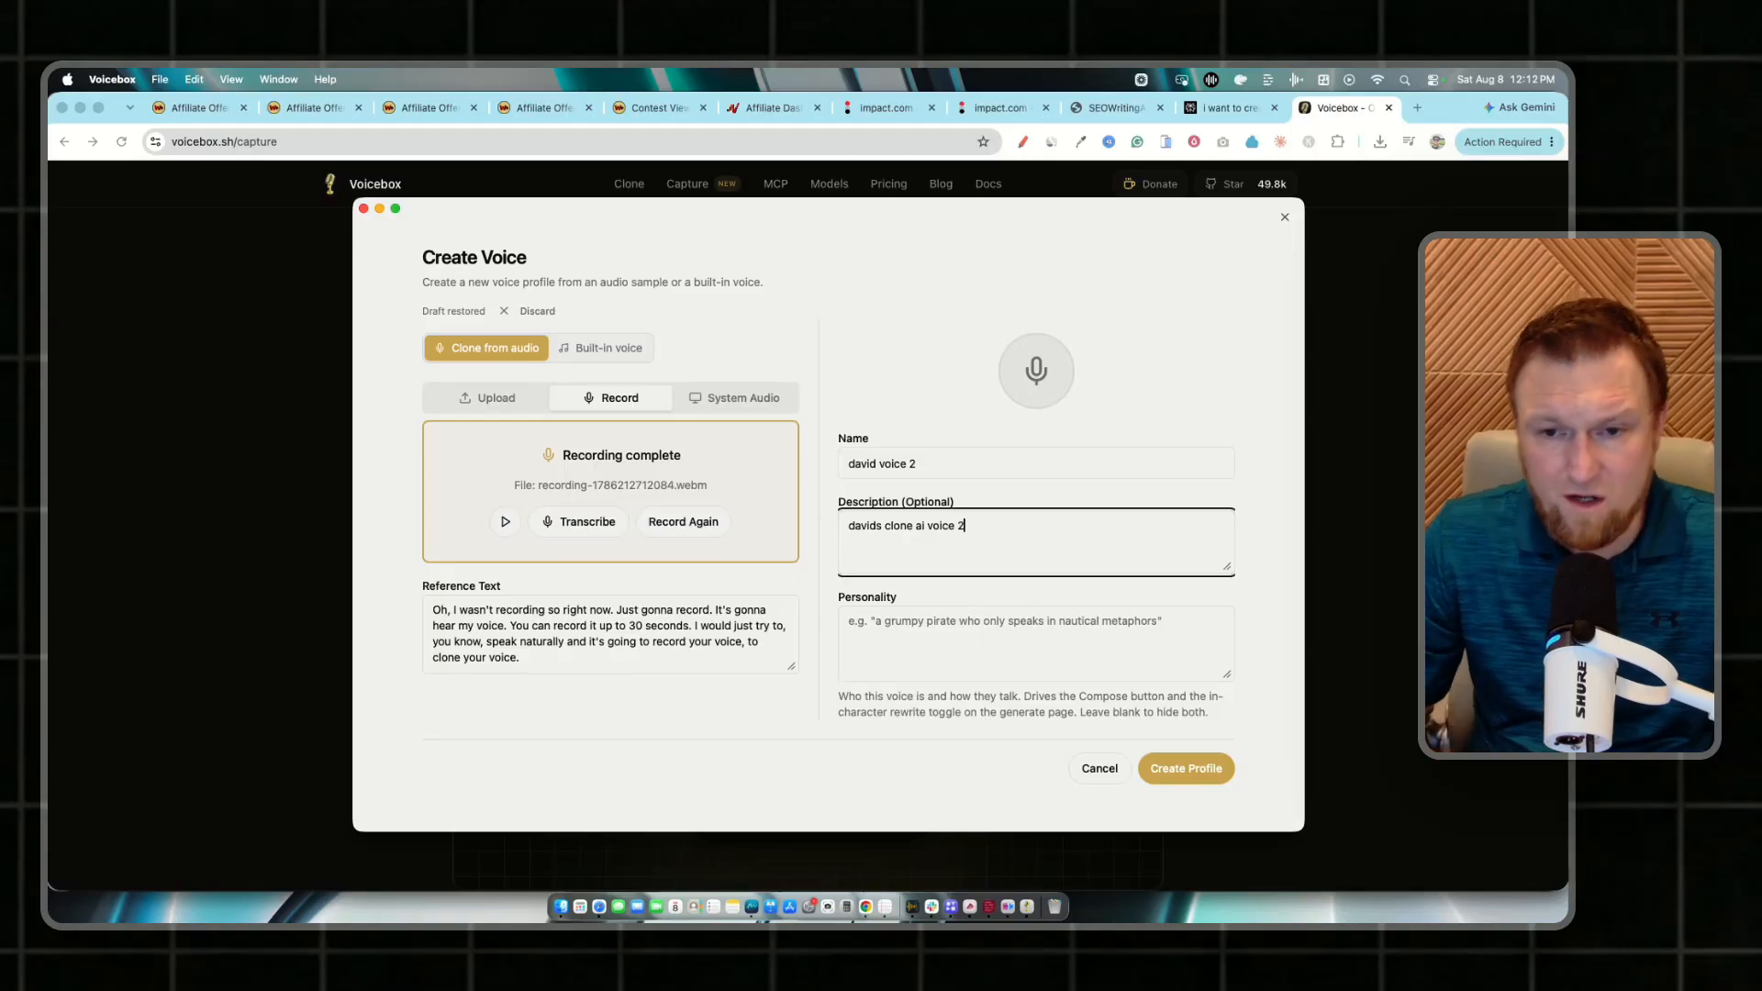
# - Set the voice's personality to "tutorial style videos" and create the profile
pyautogui.click(959, 642)
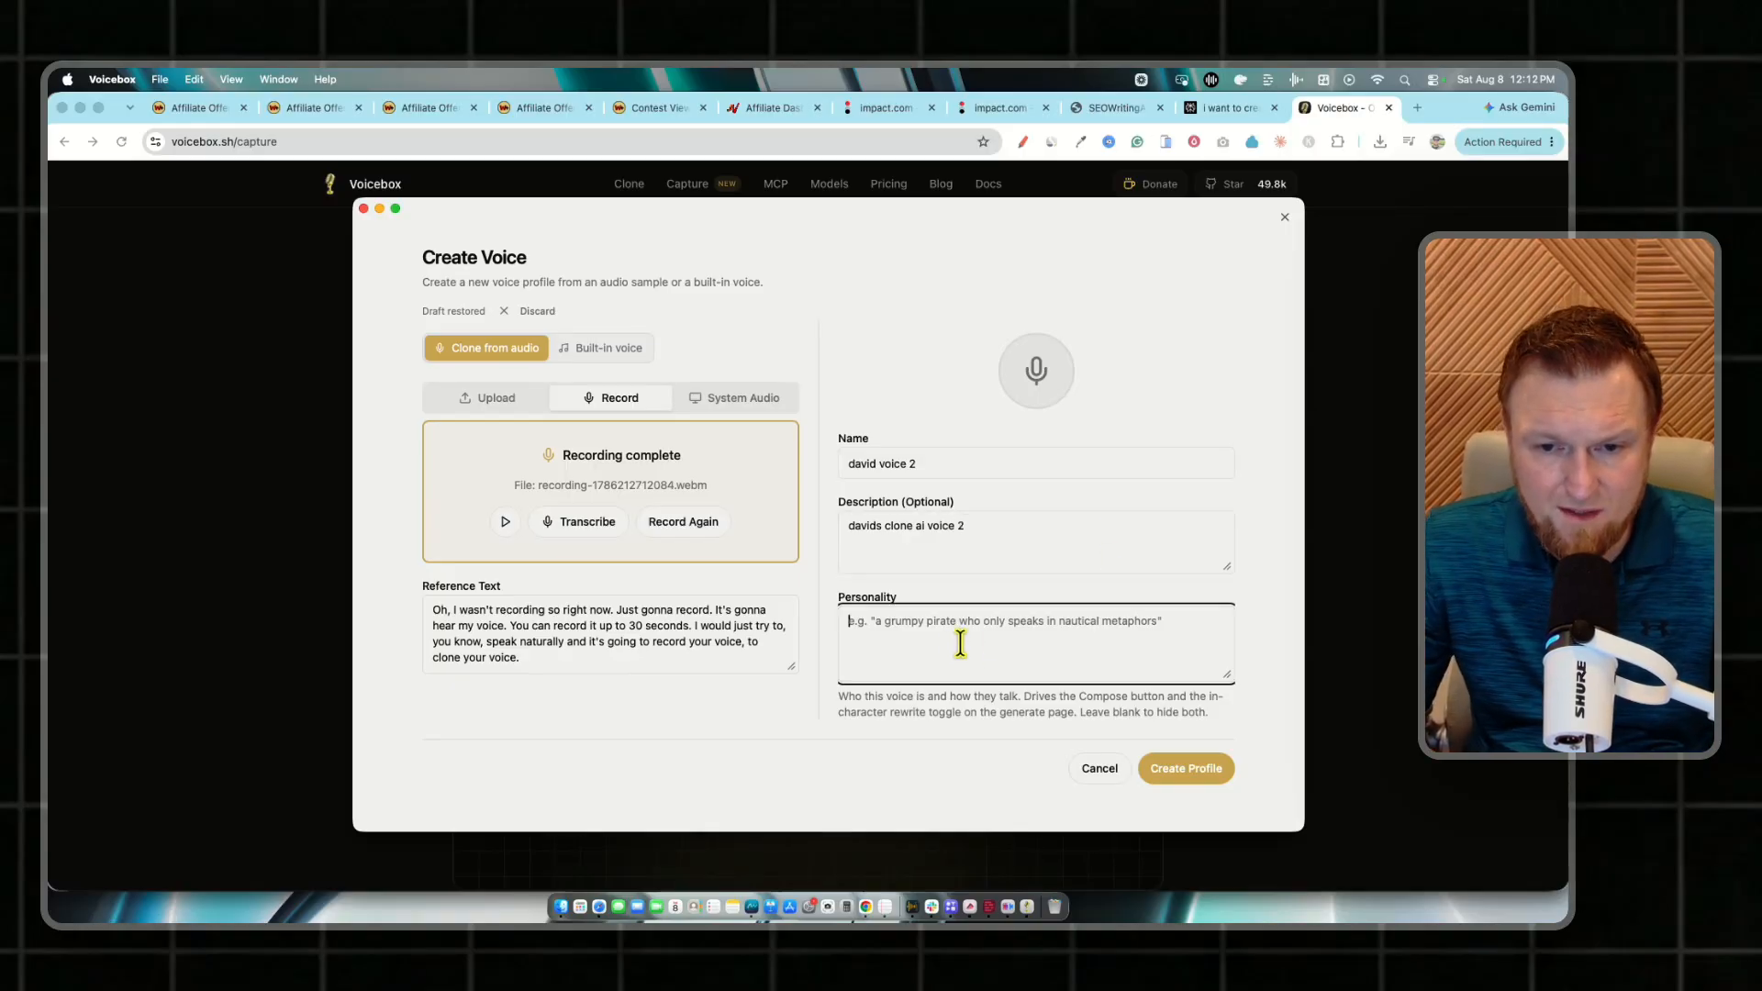
pyautogui.write('tutorial ')
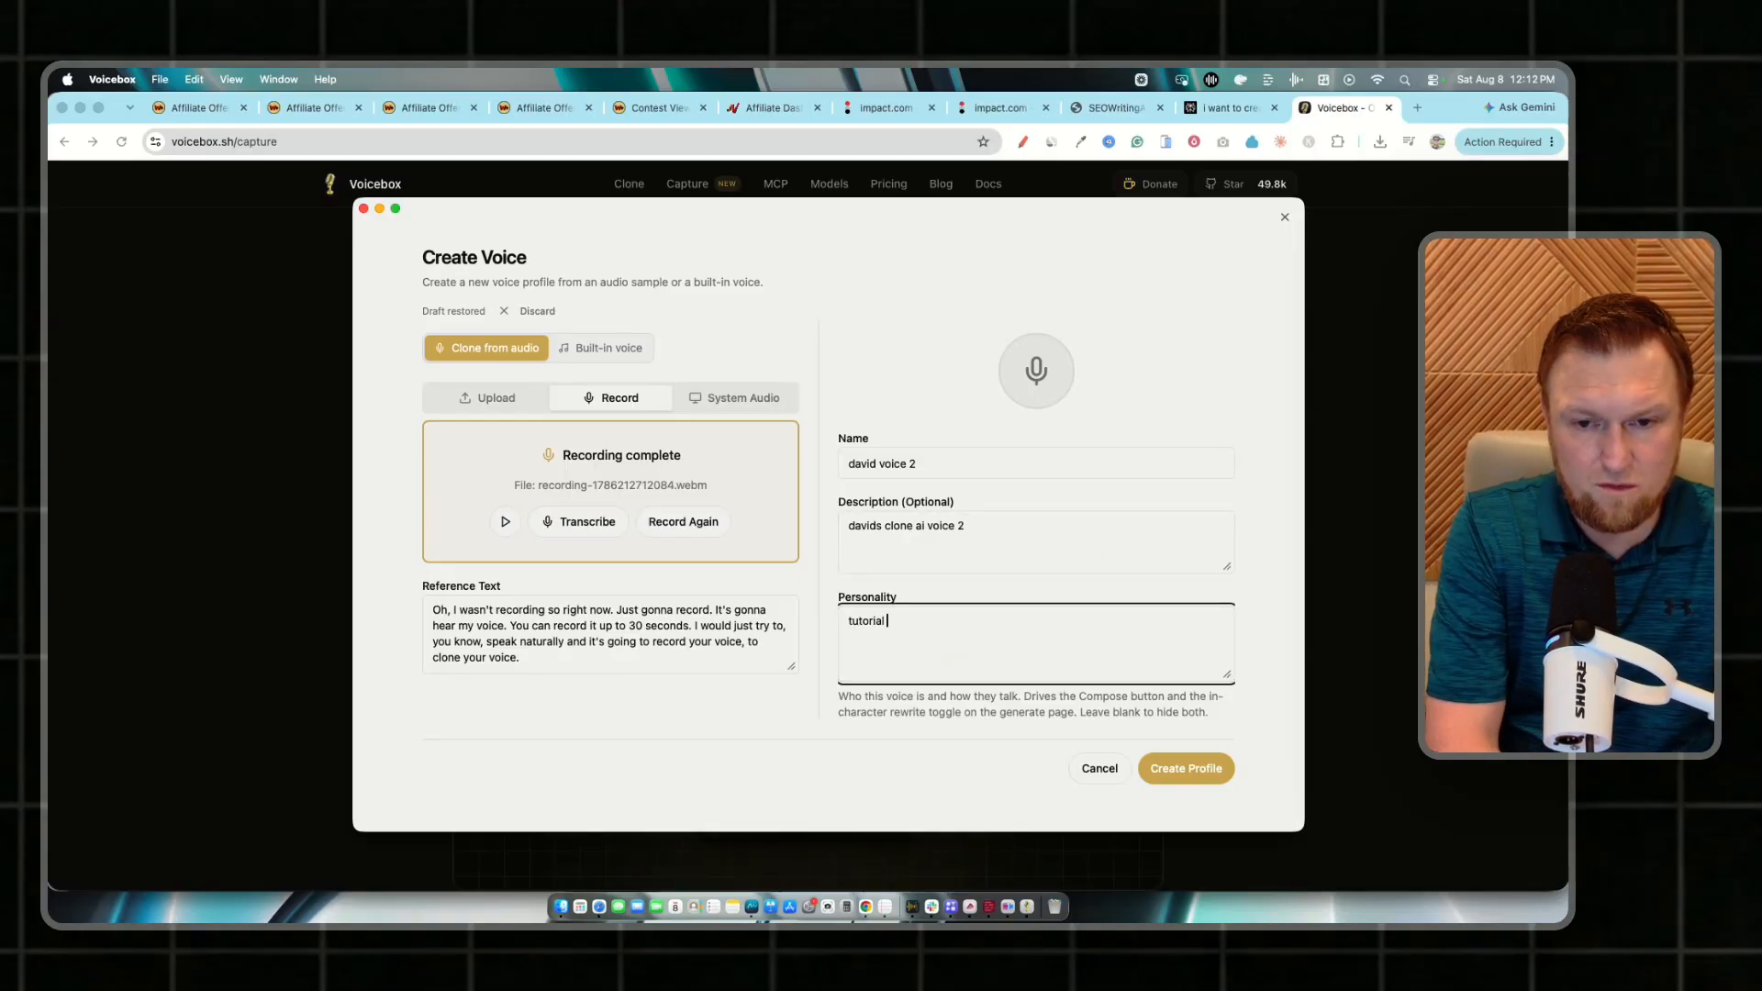
pyautogui.write('style videos')
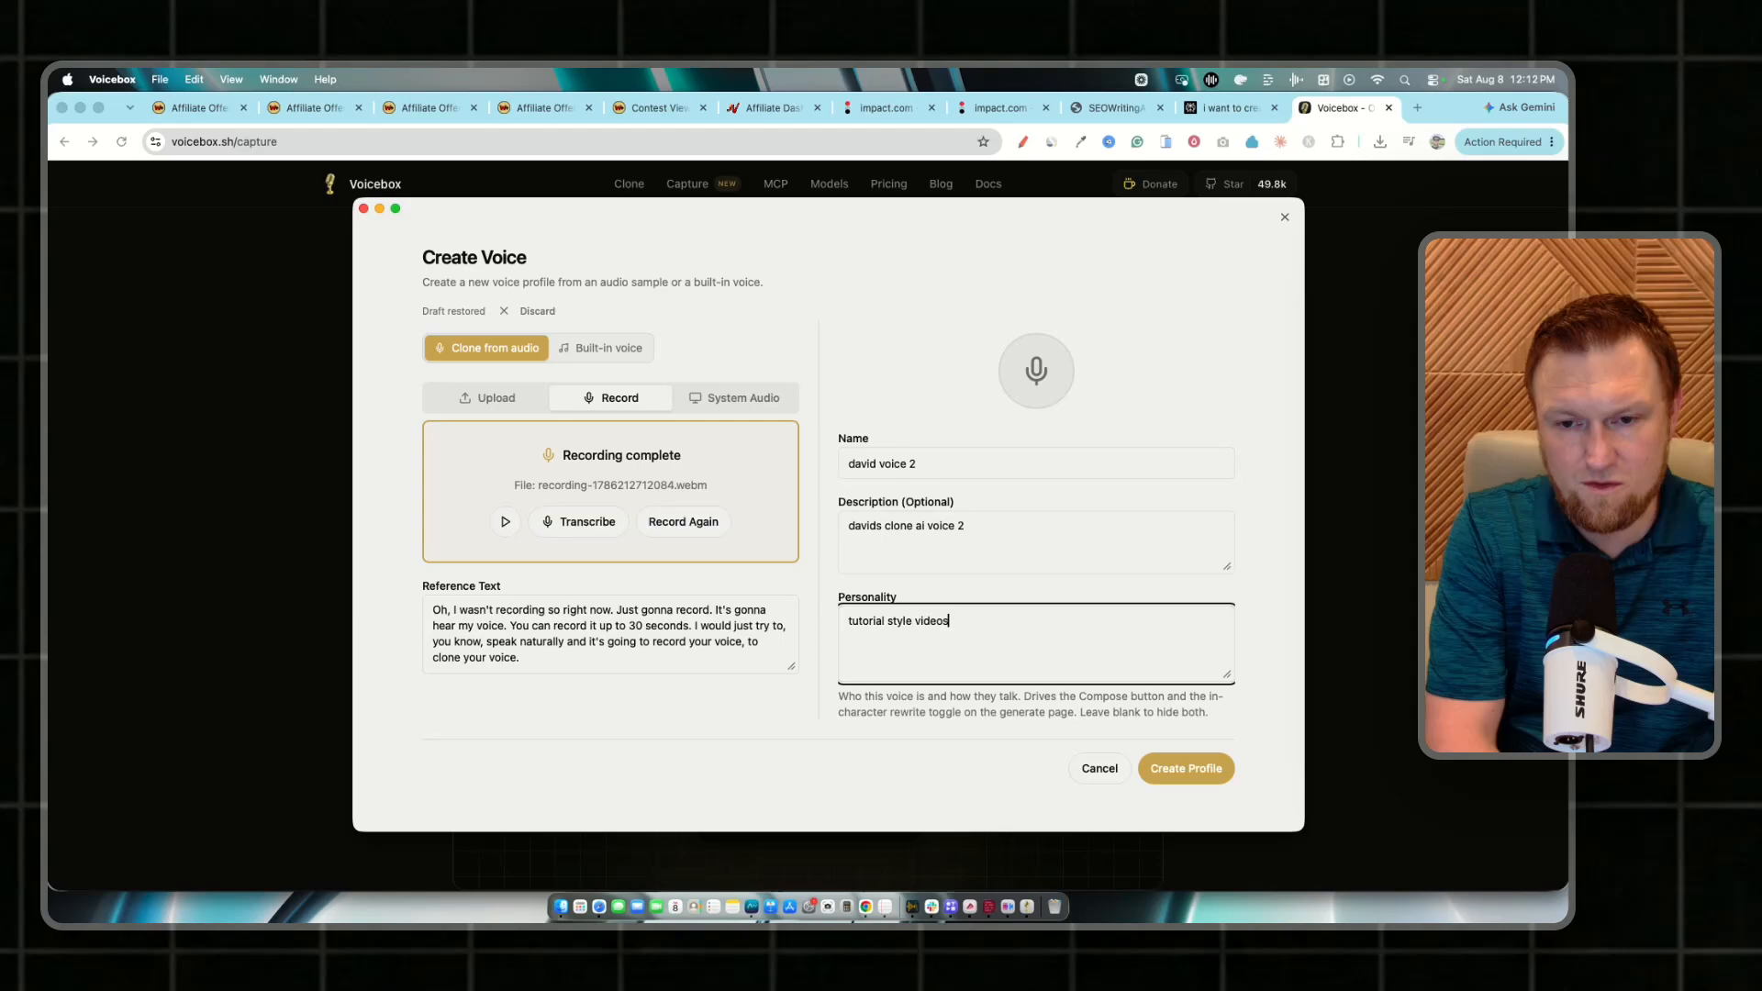
pyautogui.click(1207, 767)
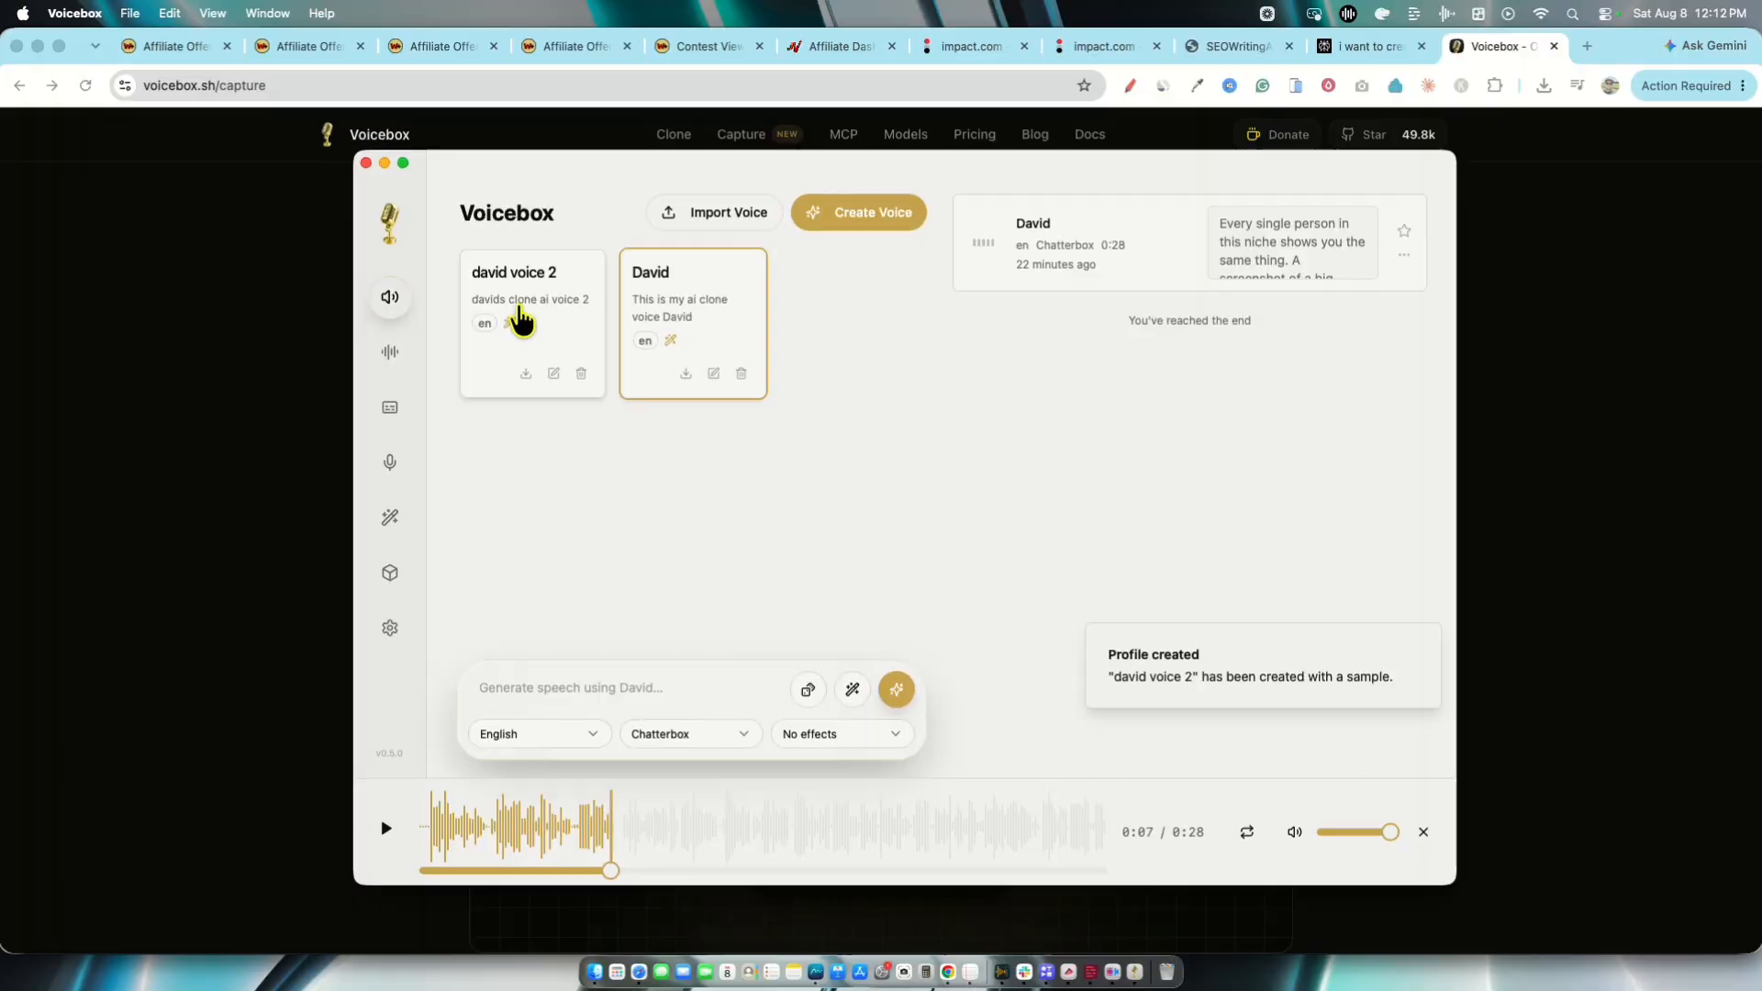
# - Select the original cloned voice and enter the speech script beginning "Before I do, the honest part, because I am not selling you a fantasy."
pyautogui.click(520, 320)
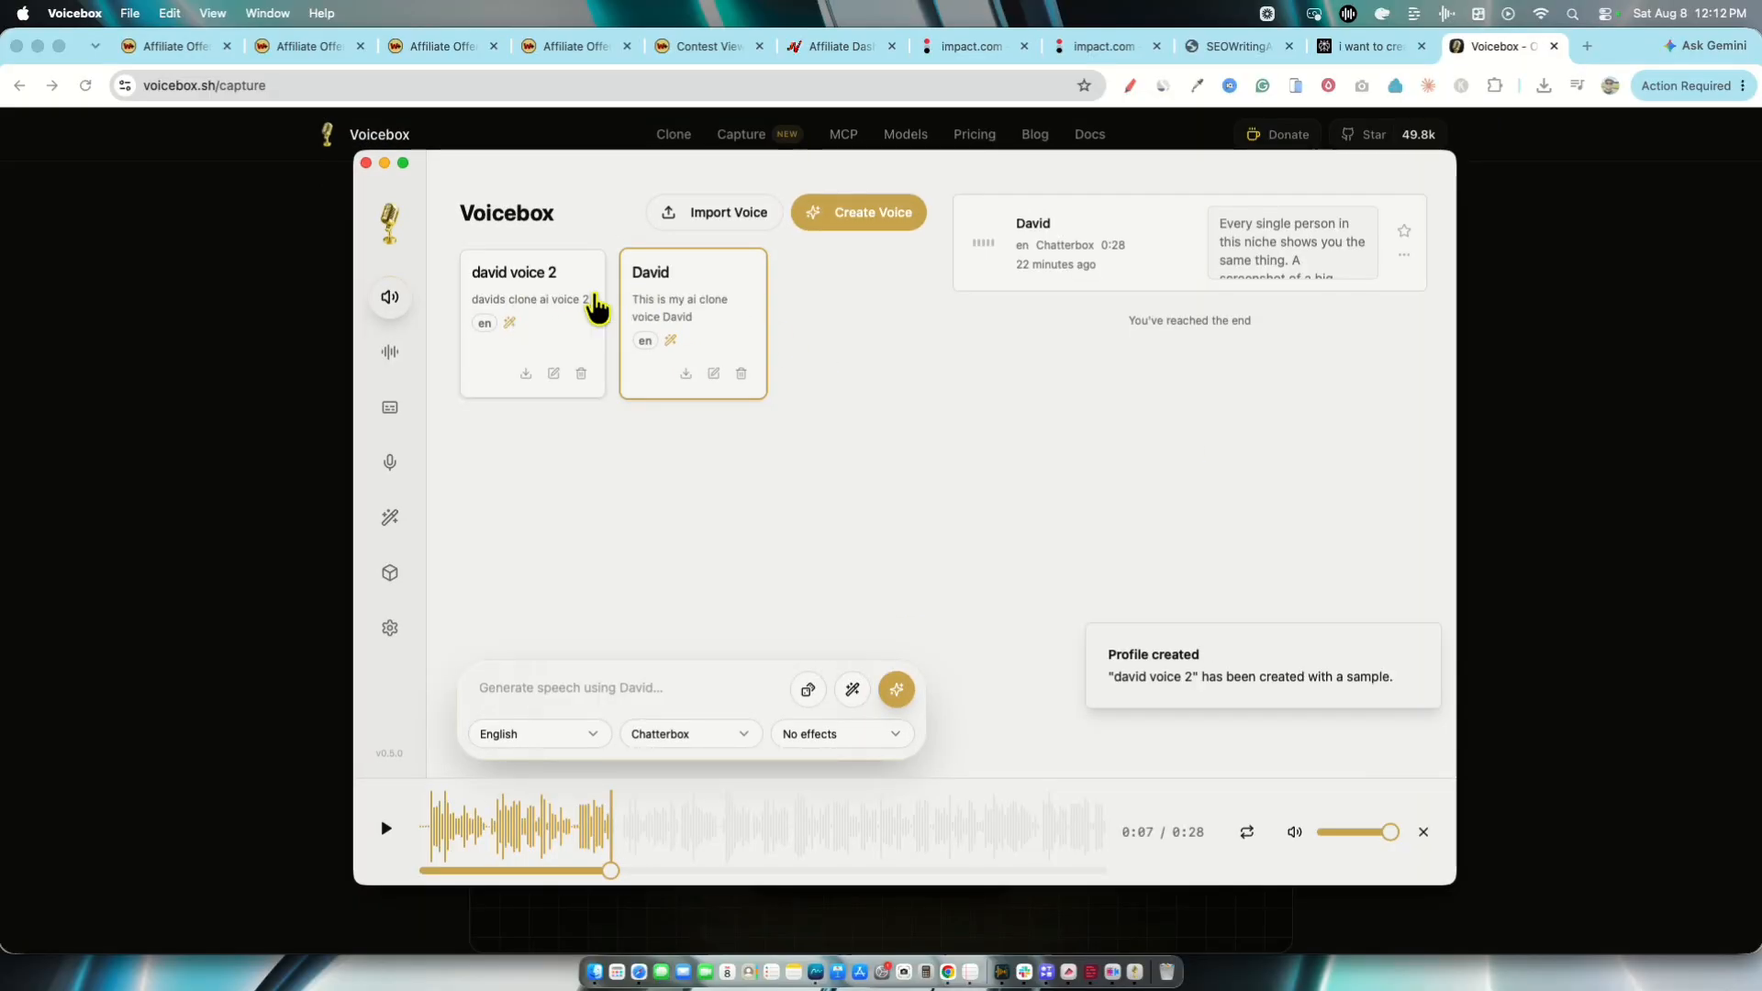
pyautogui.click(693, 302)
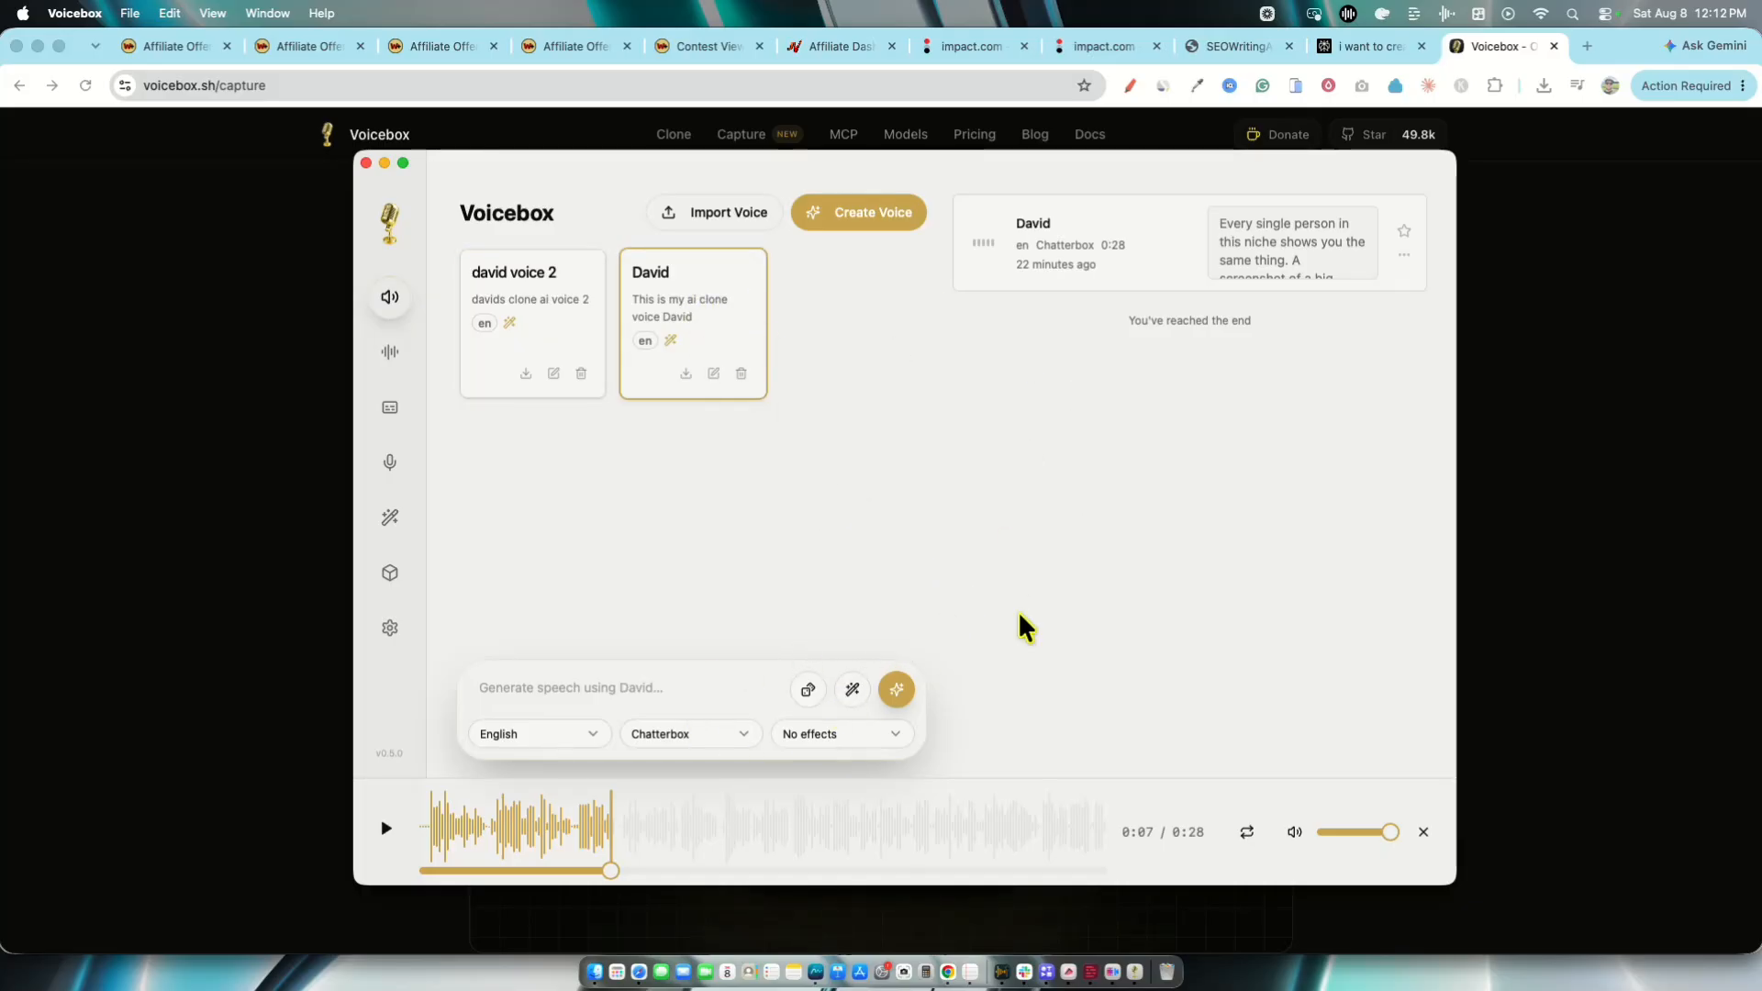
pyautogui.click(576, 688)
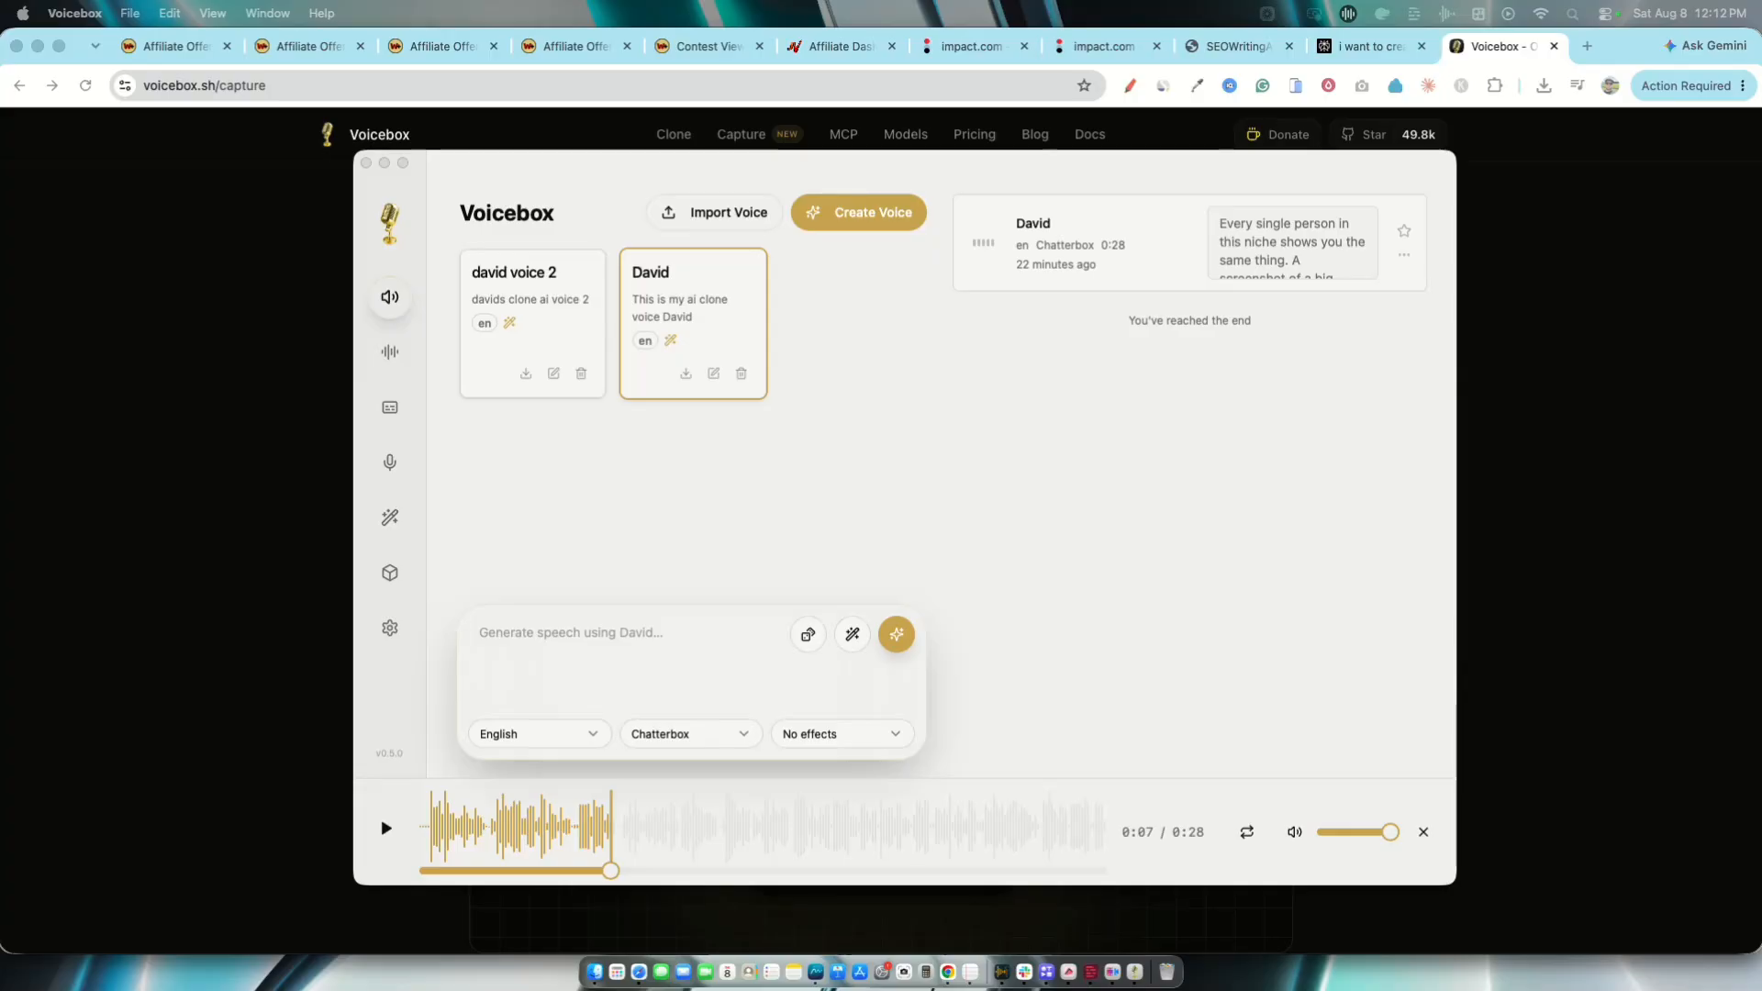
pyautogui.click(546, 661)
pyautogui.write('Before I do, the honest part, because I am not selling you a fantasy. This is what I have built in my own business over five years. It is not a promise you will do the same, results are not typical and most people who watch this will never put in the reps. If you want overnight, this is not your video.')
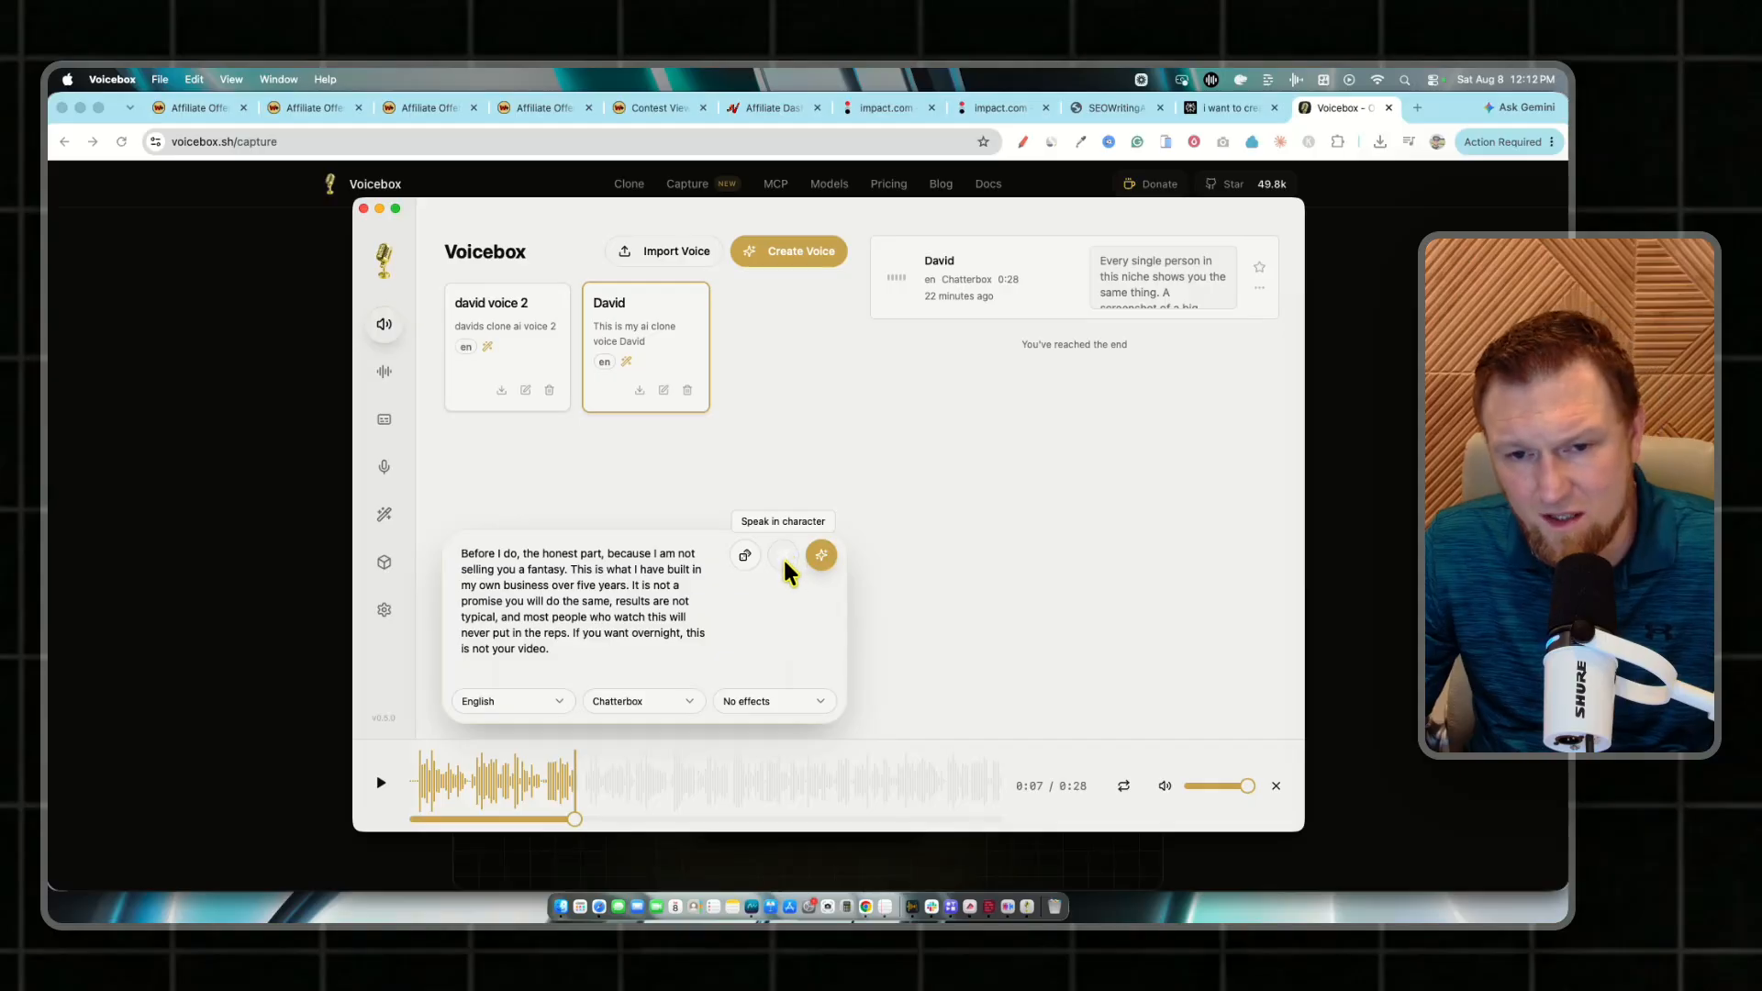
# - Turn on speaking in character, keep the Chatterbox engine, and generate the speech
pyautogui.click(783, 555)
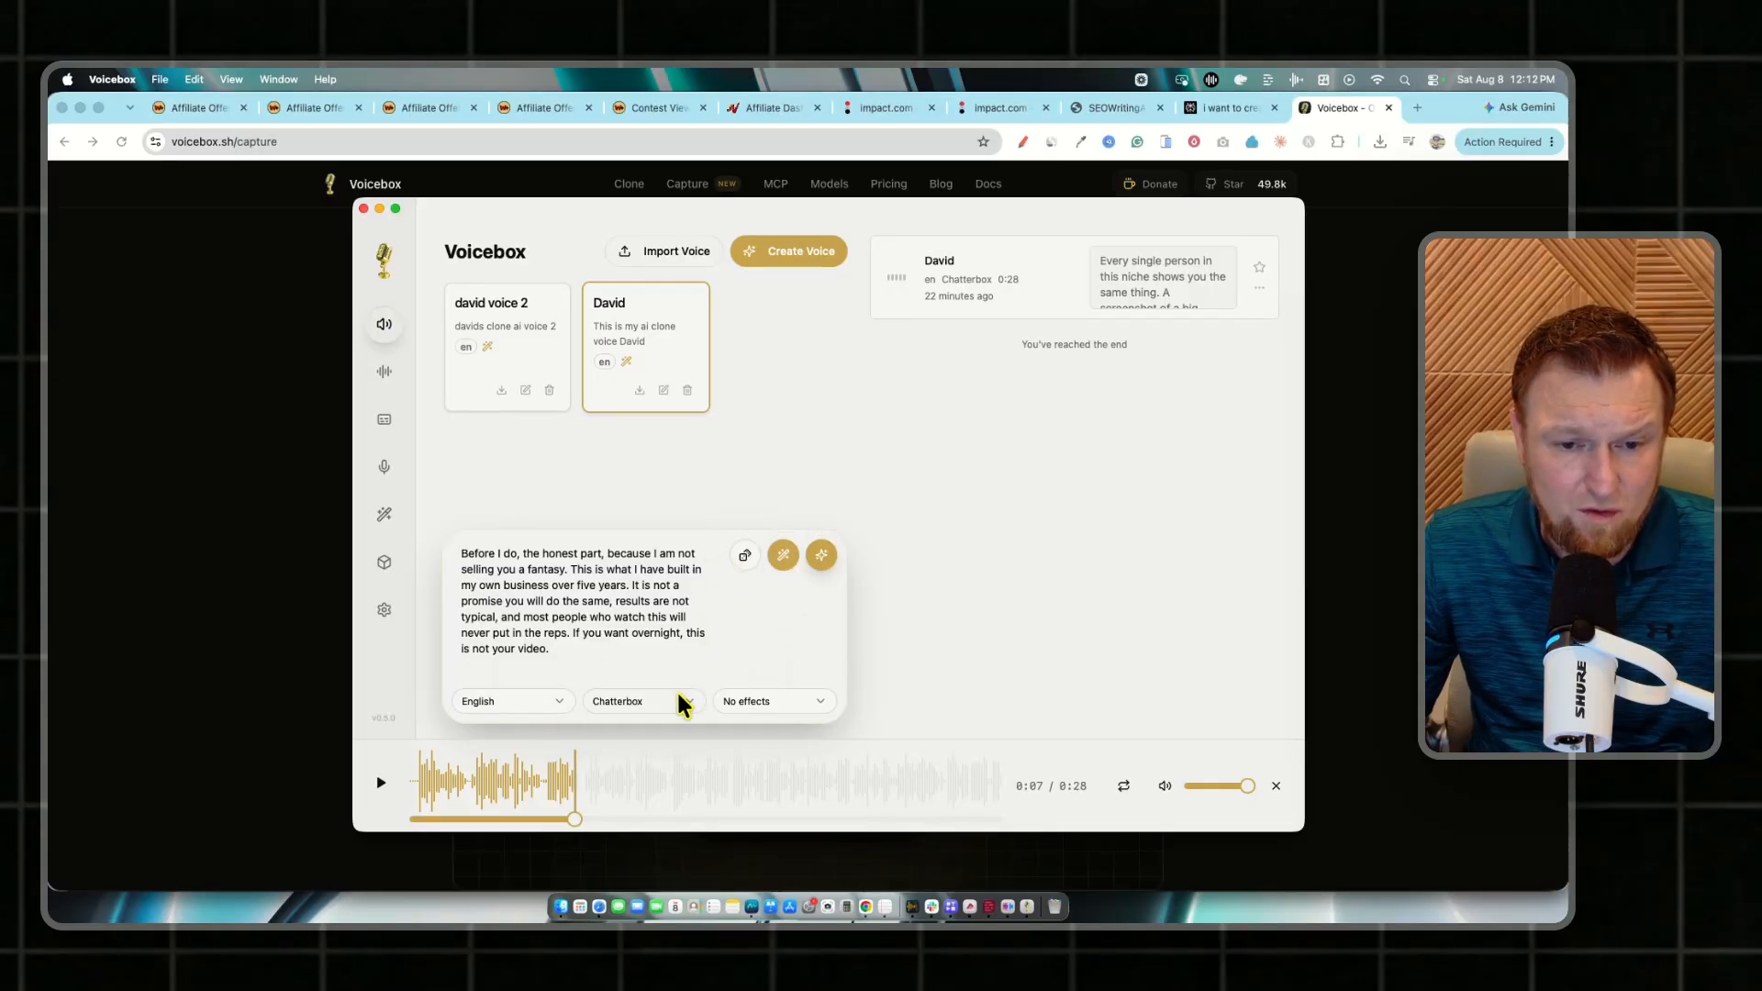
pyautogui.click(648, 702)
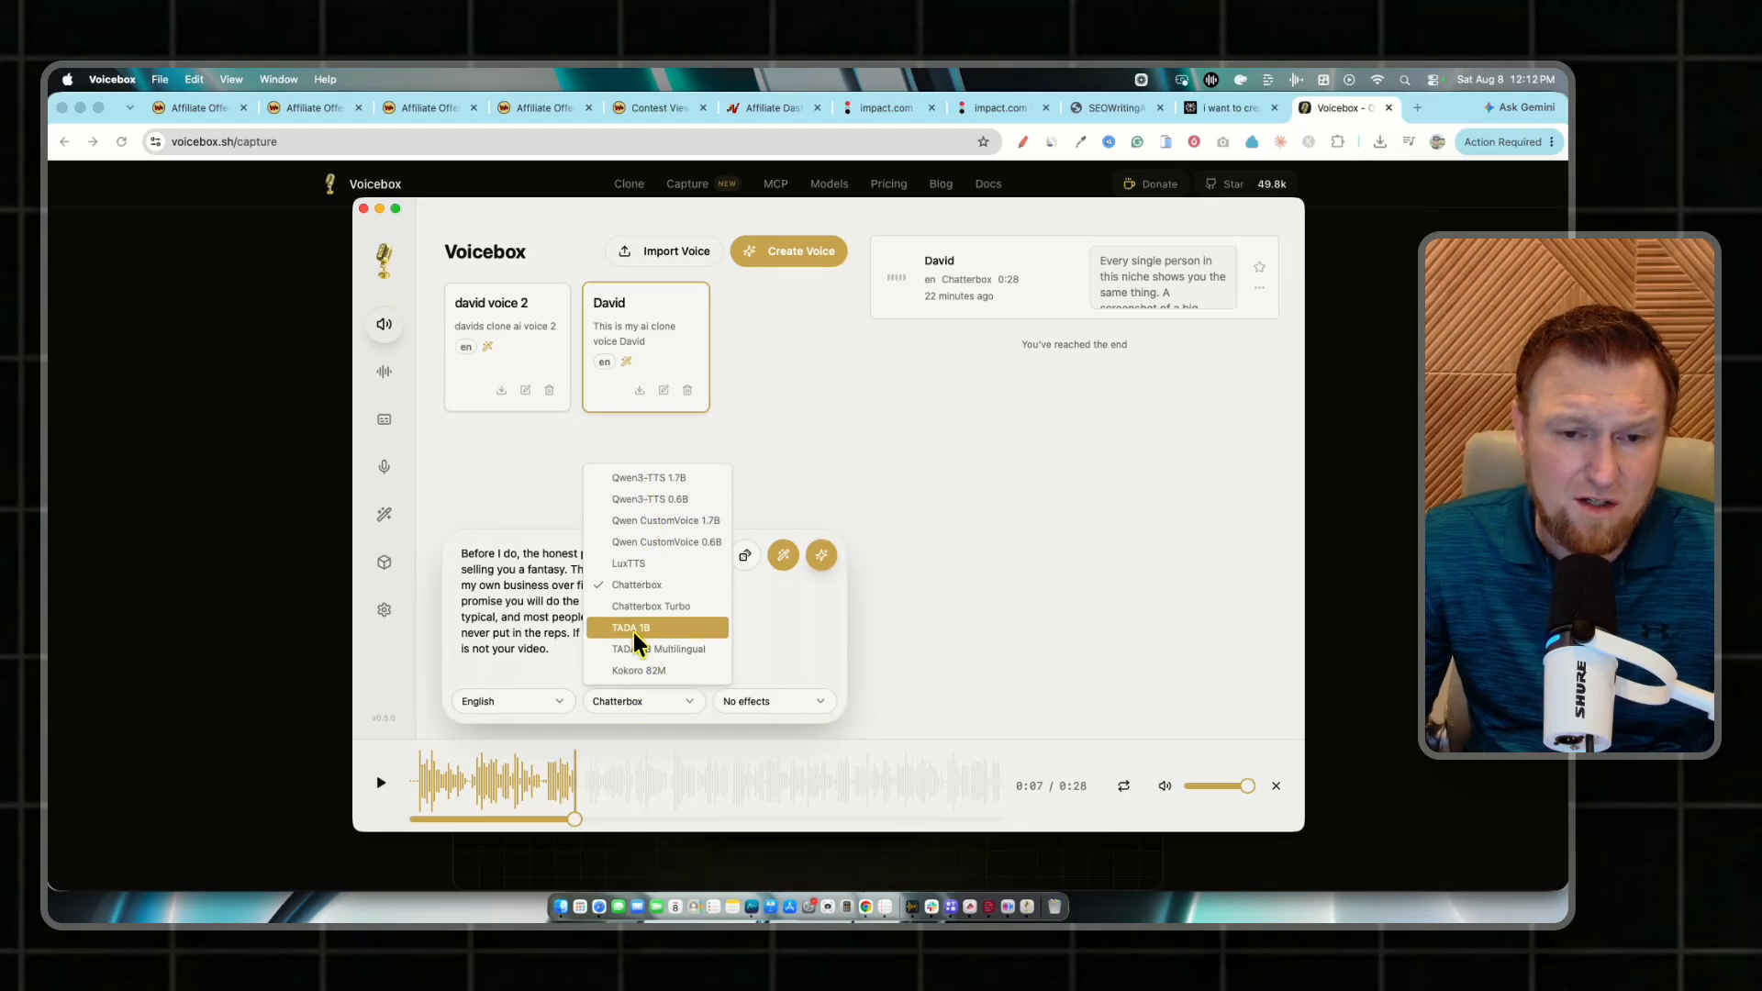
pyautogui.click(650, 586)
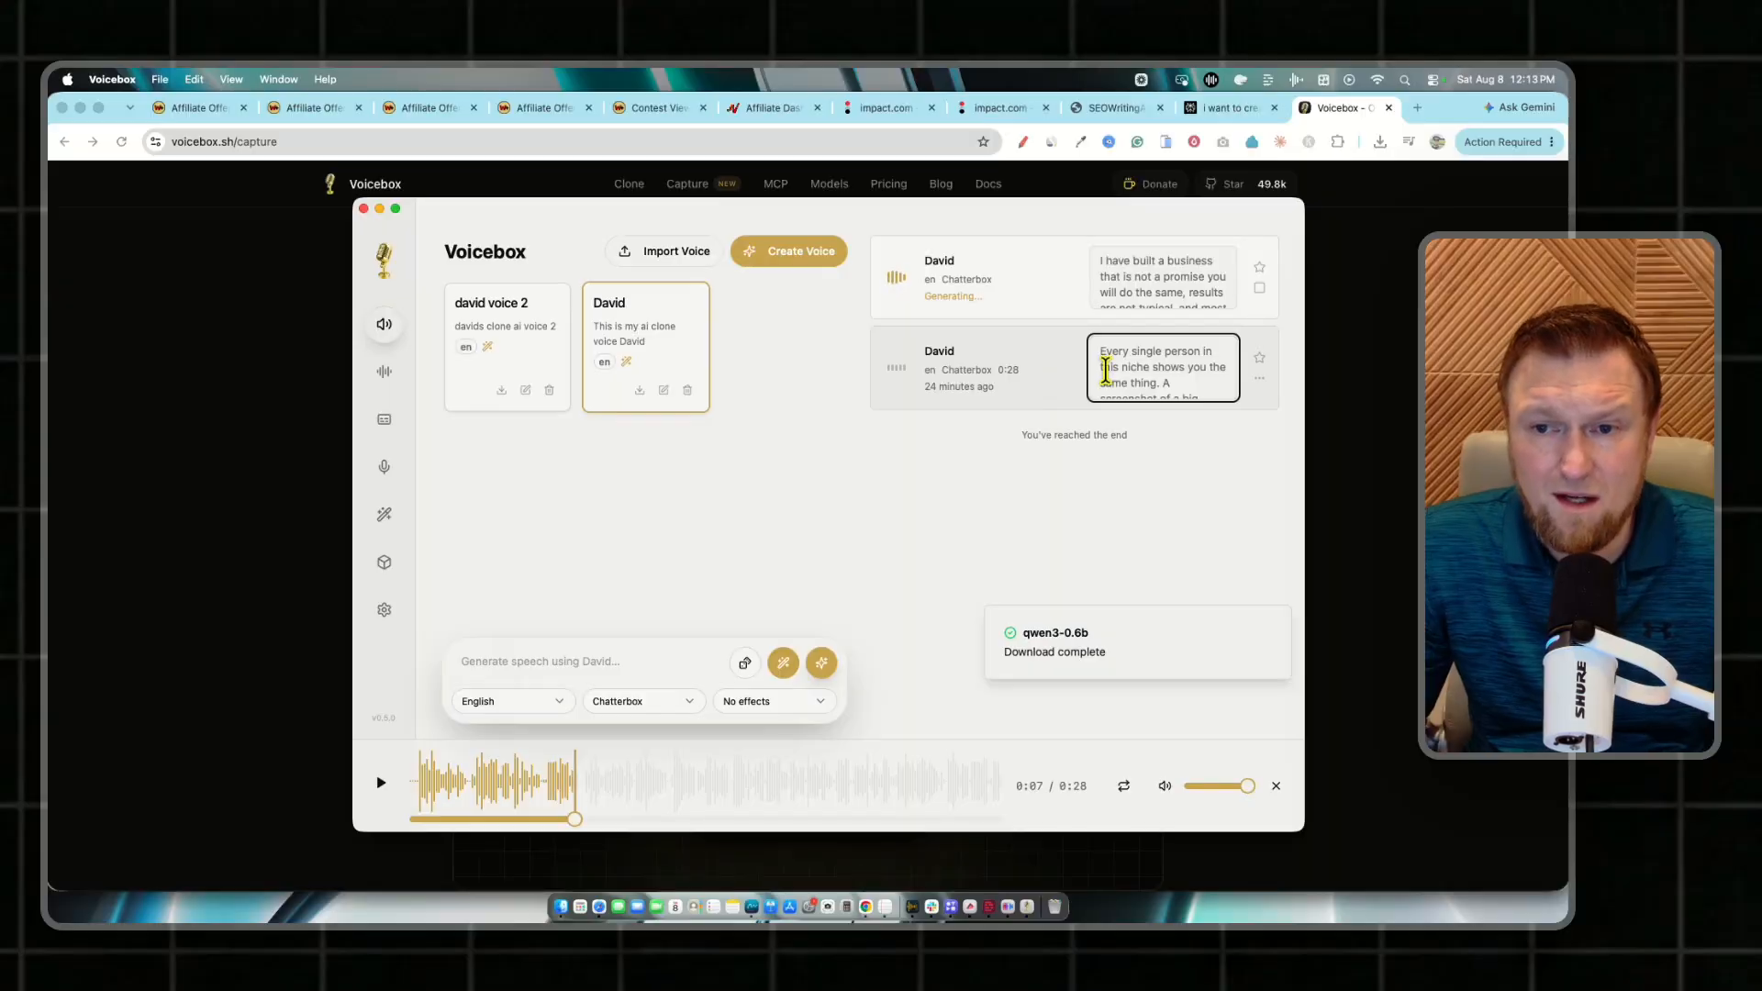
# - Play the earlier Chatterbox clip beginning "Every single person in this niche" from its start
pyautogui.click(1027, 387)
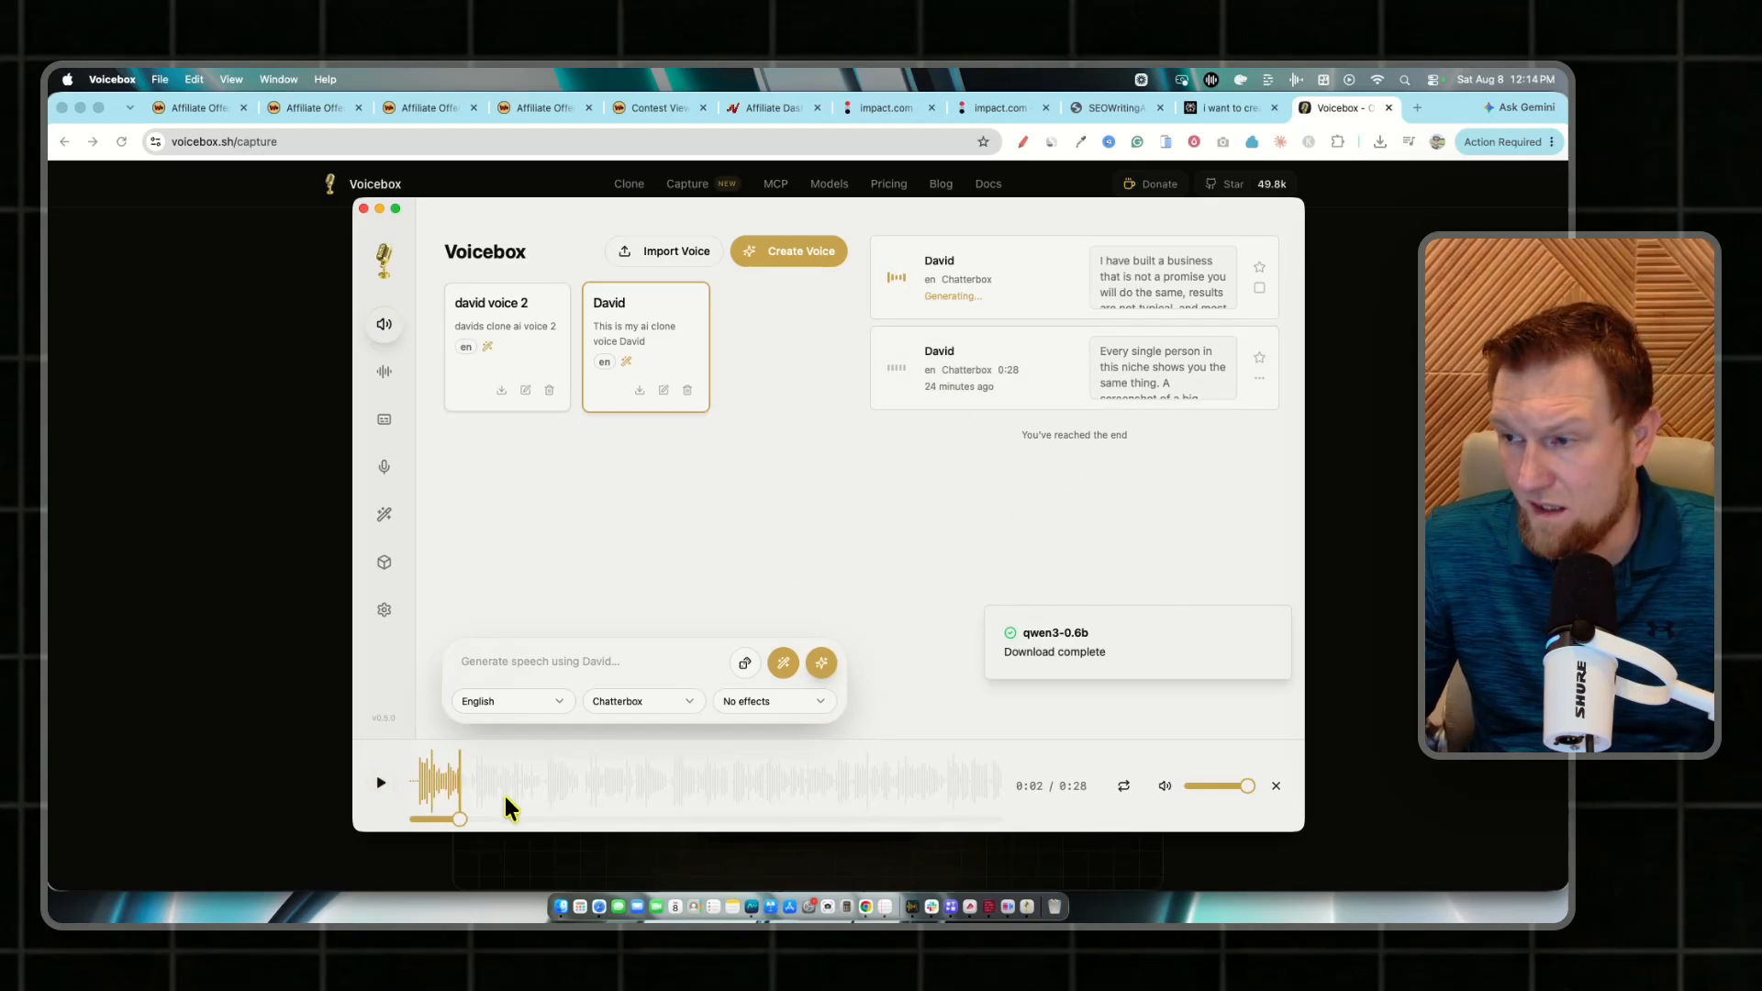
pyautogui.moveTo(448, 824); pyautogui.dragTo(395, 819)
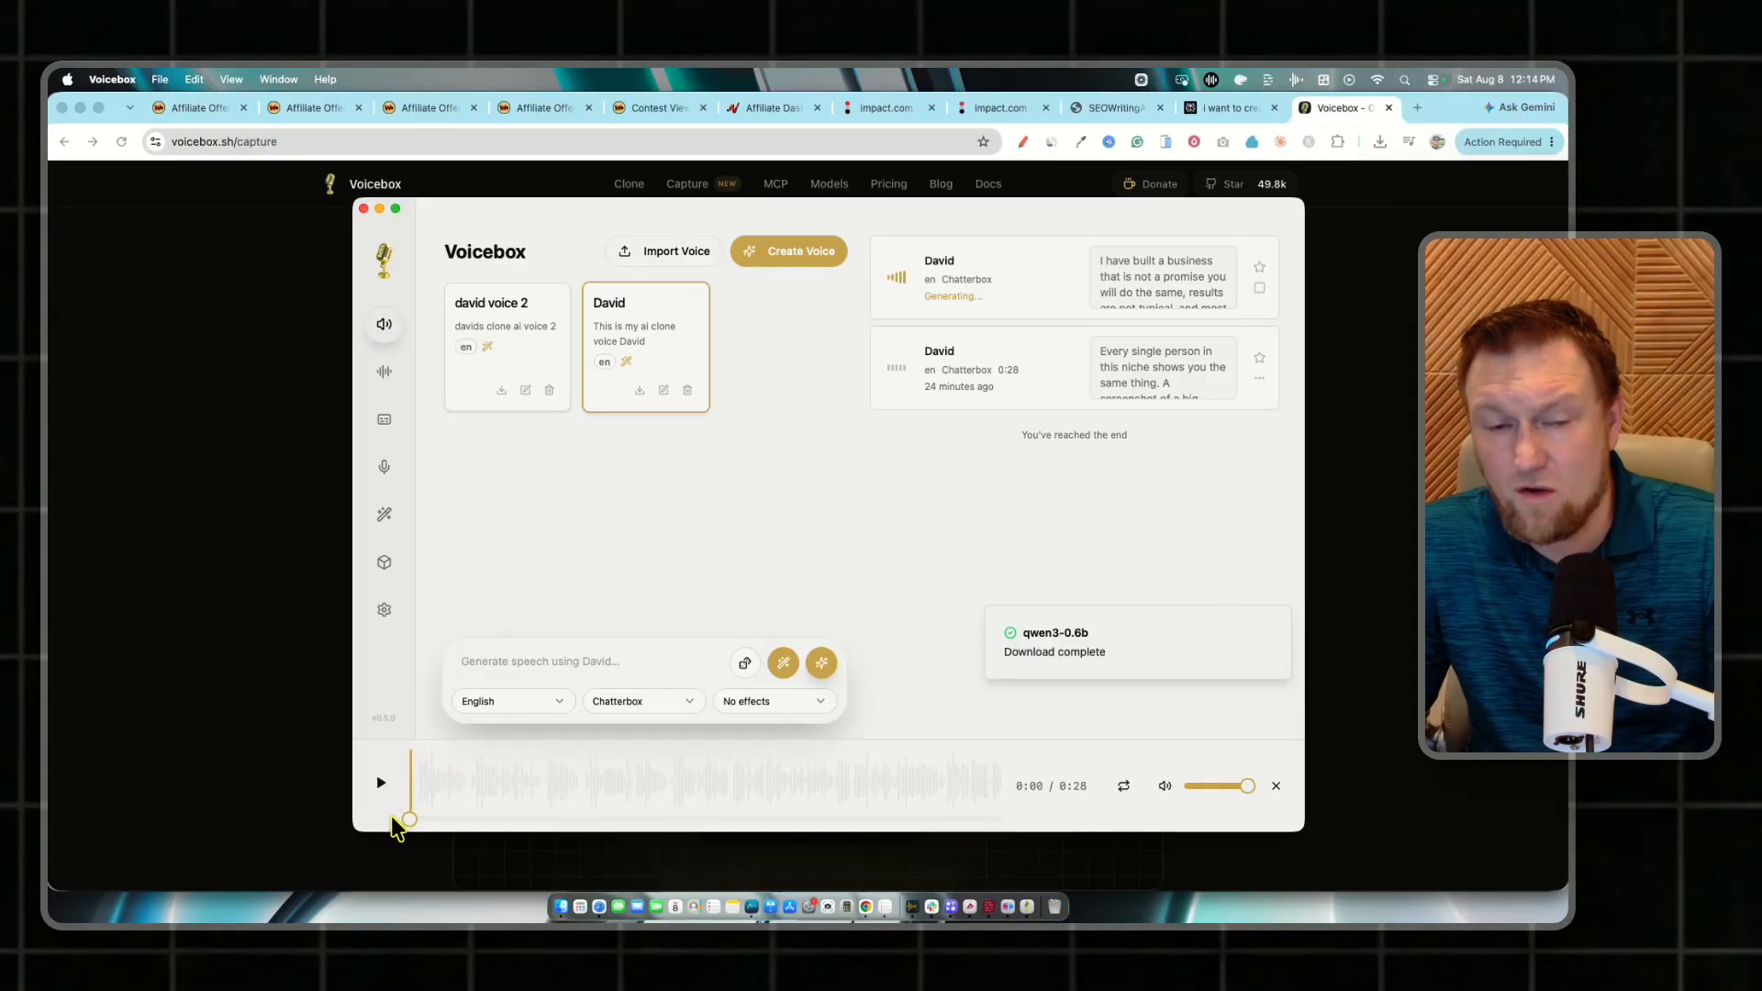
pyautogui.click(1124, 786)
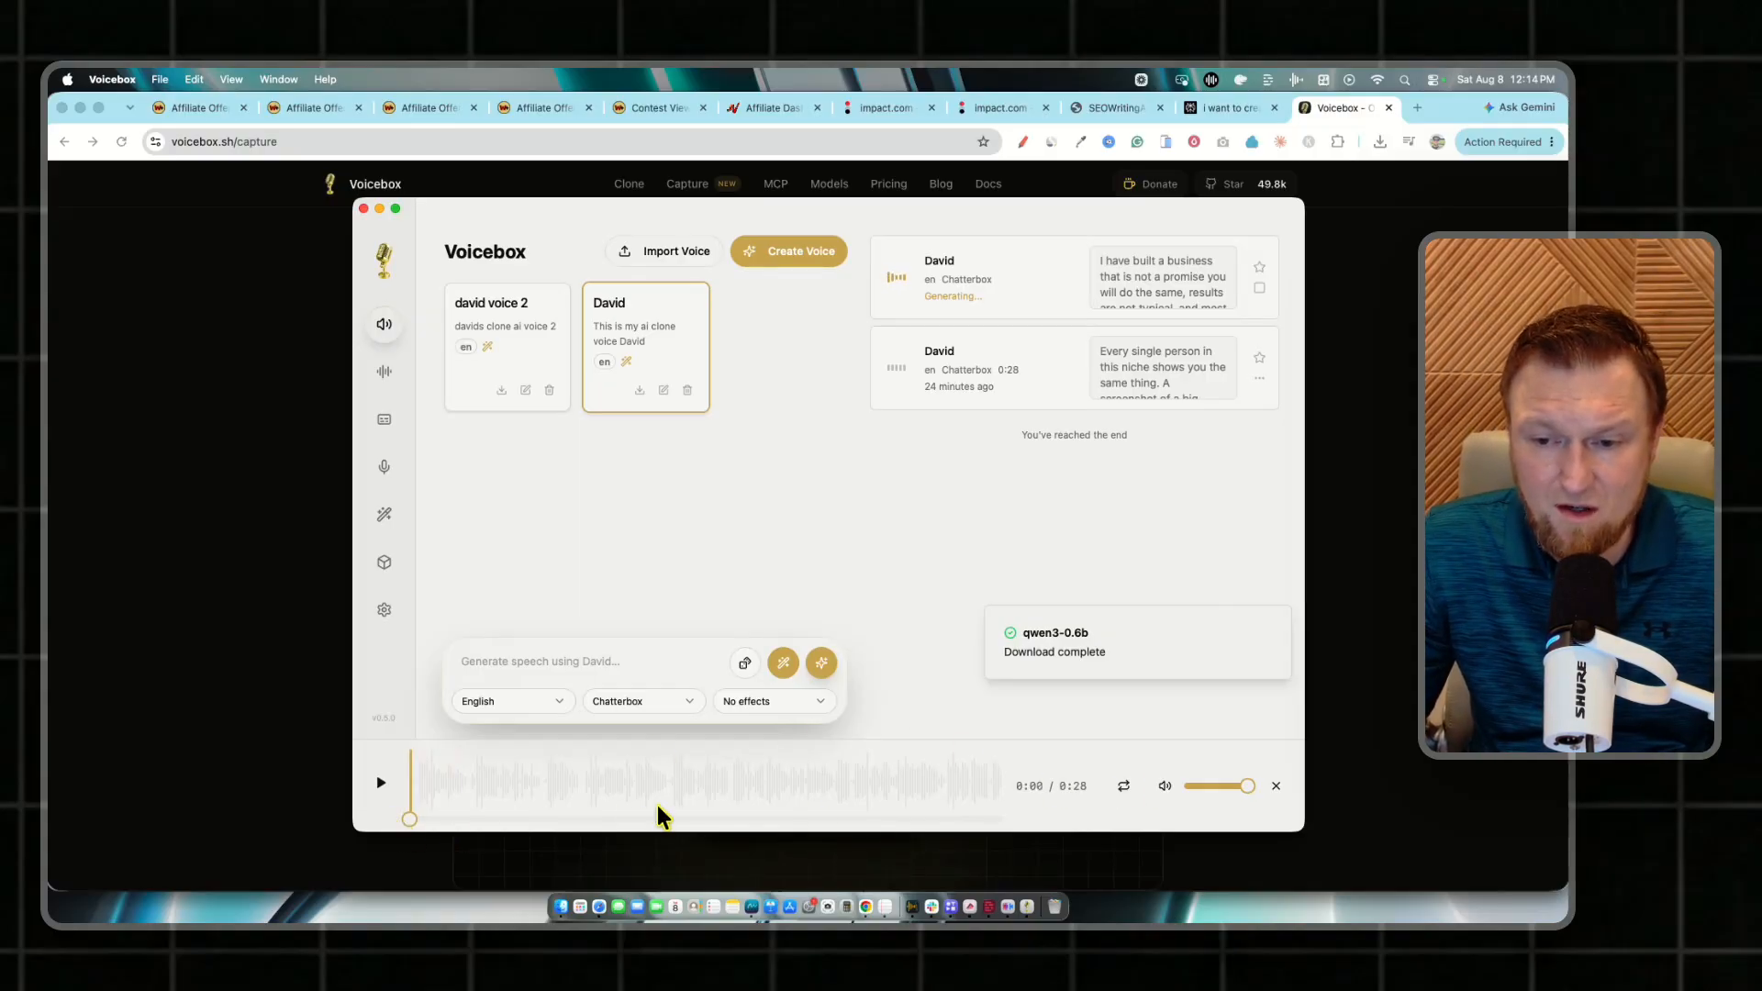
pyautogui.click(380, 782)
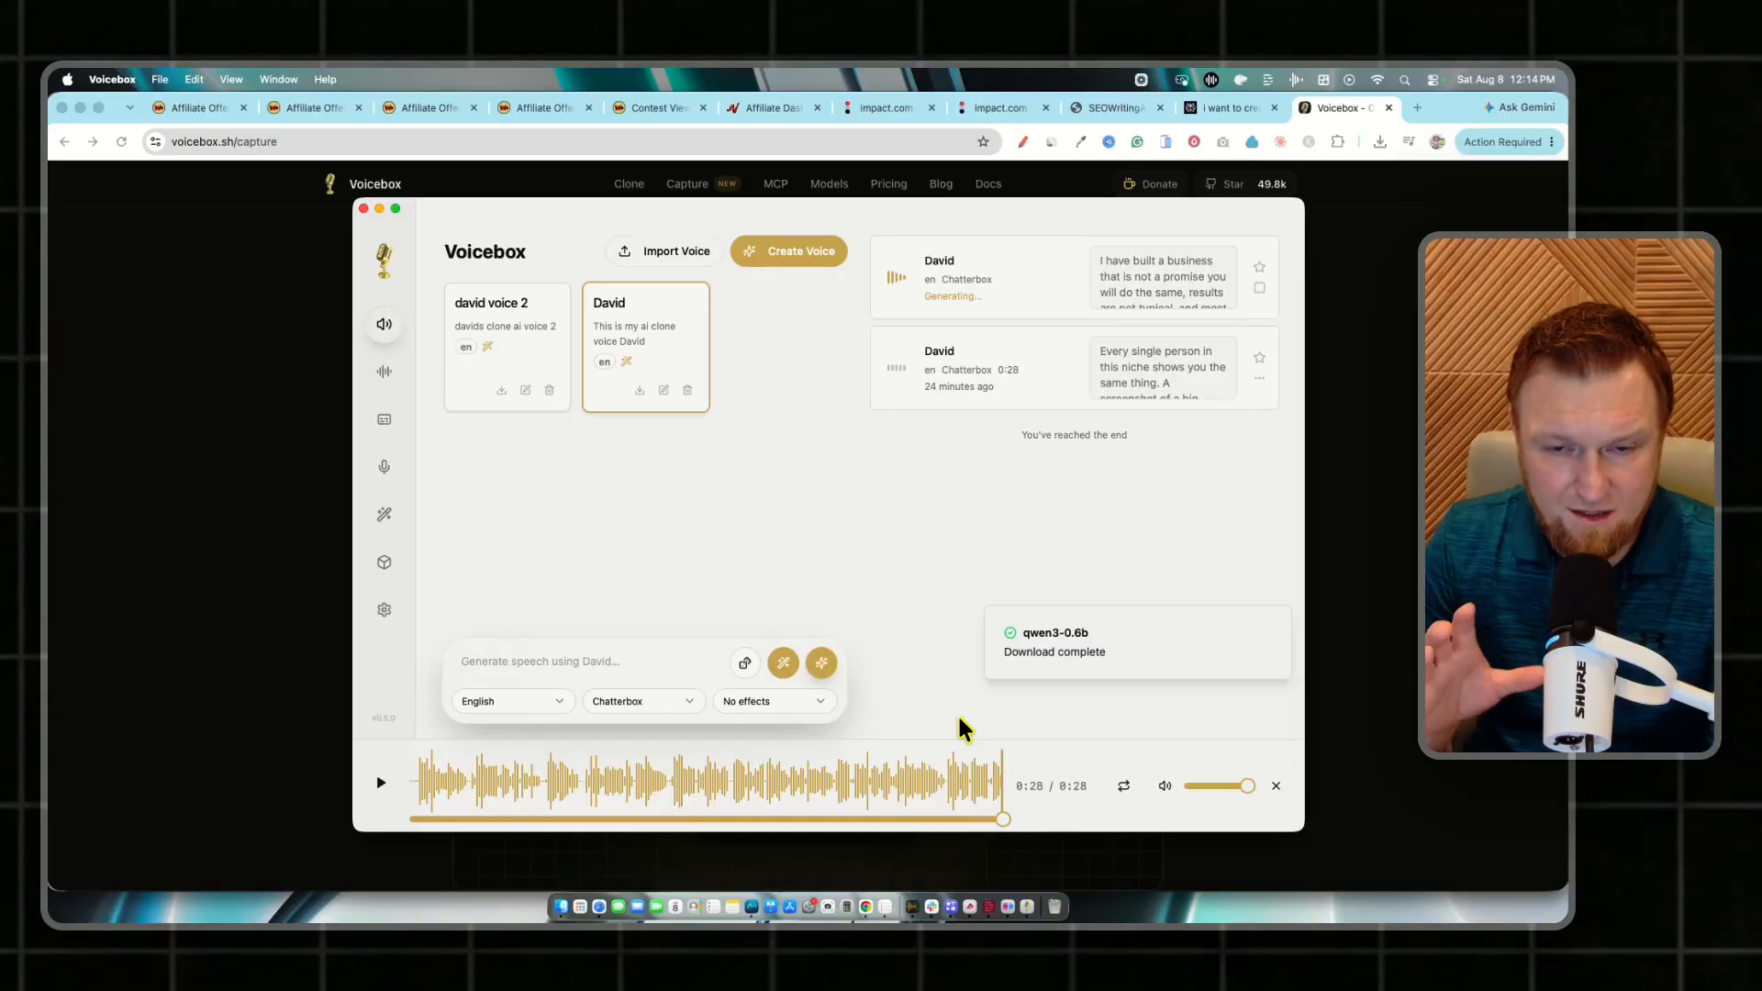
# - Switch to the Perplexity conversation in Chrome and review its advice on slowing down a voice cloned with Chatterbox
pyautogui.click(1234, 108)
pyautogui.scroll(-20, 1046, 415)
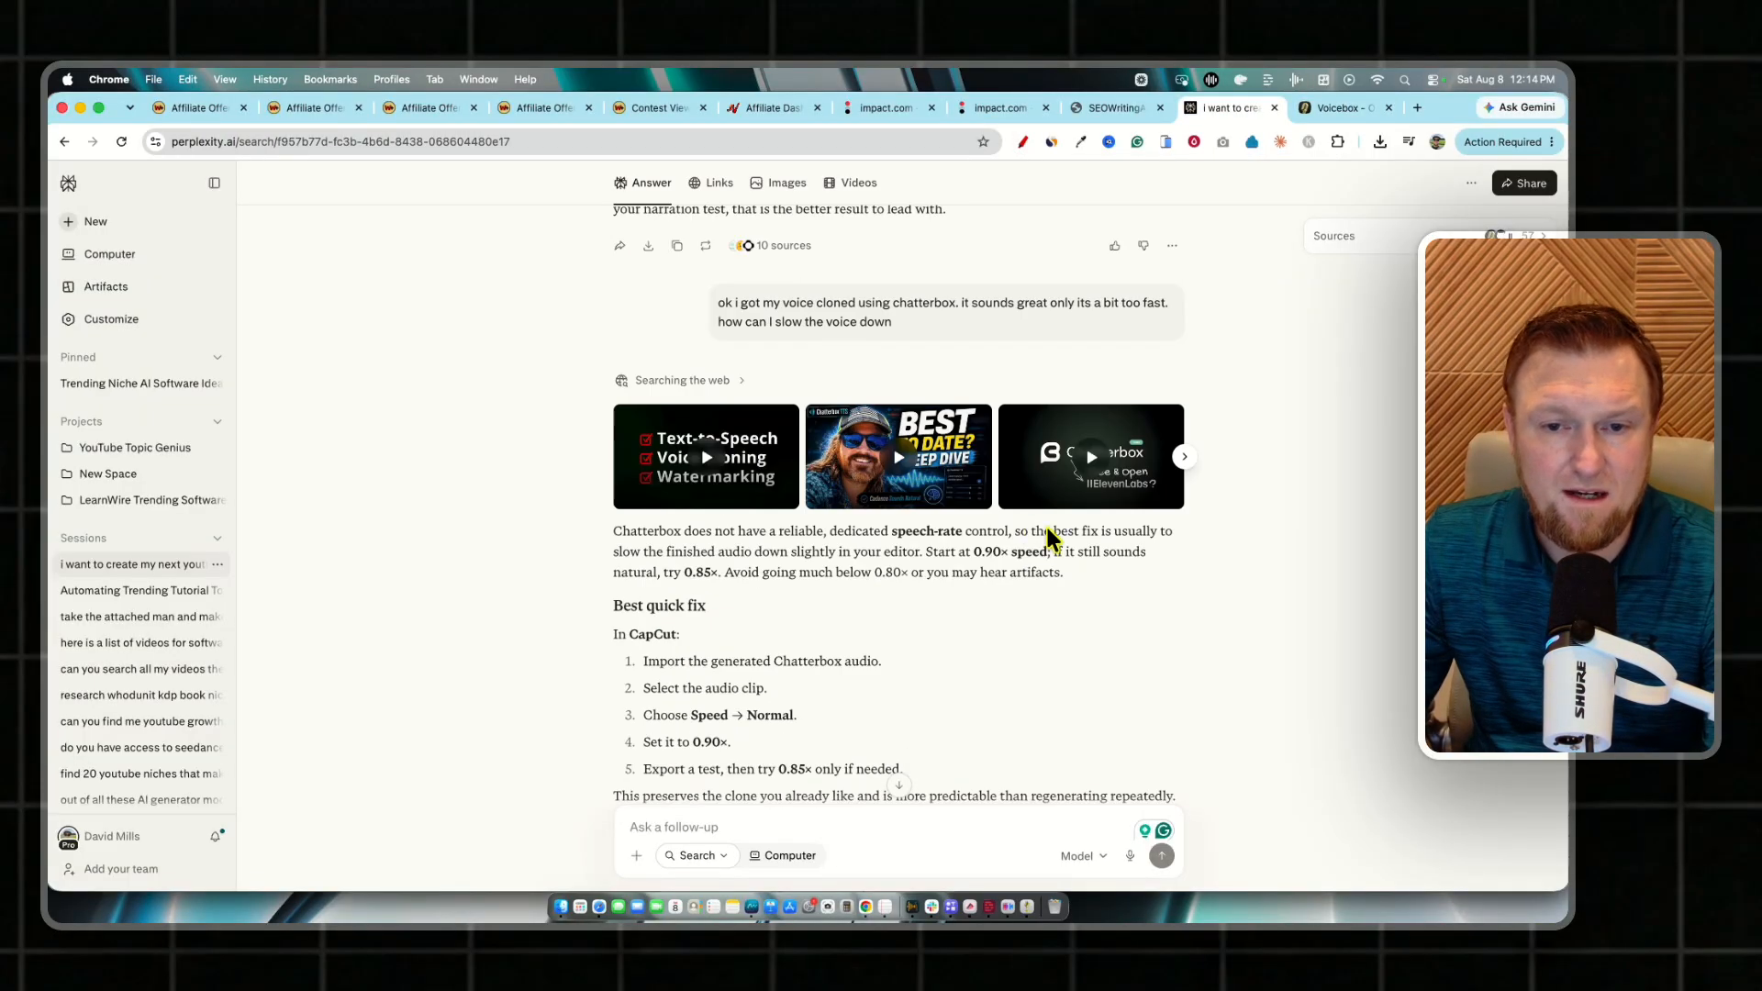
pyautogui.scroll(6, 1062, 533)
pyautogui.scroll(-2, 913, 575)
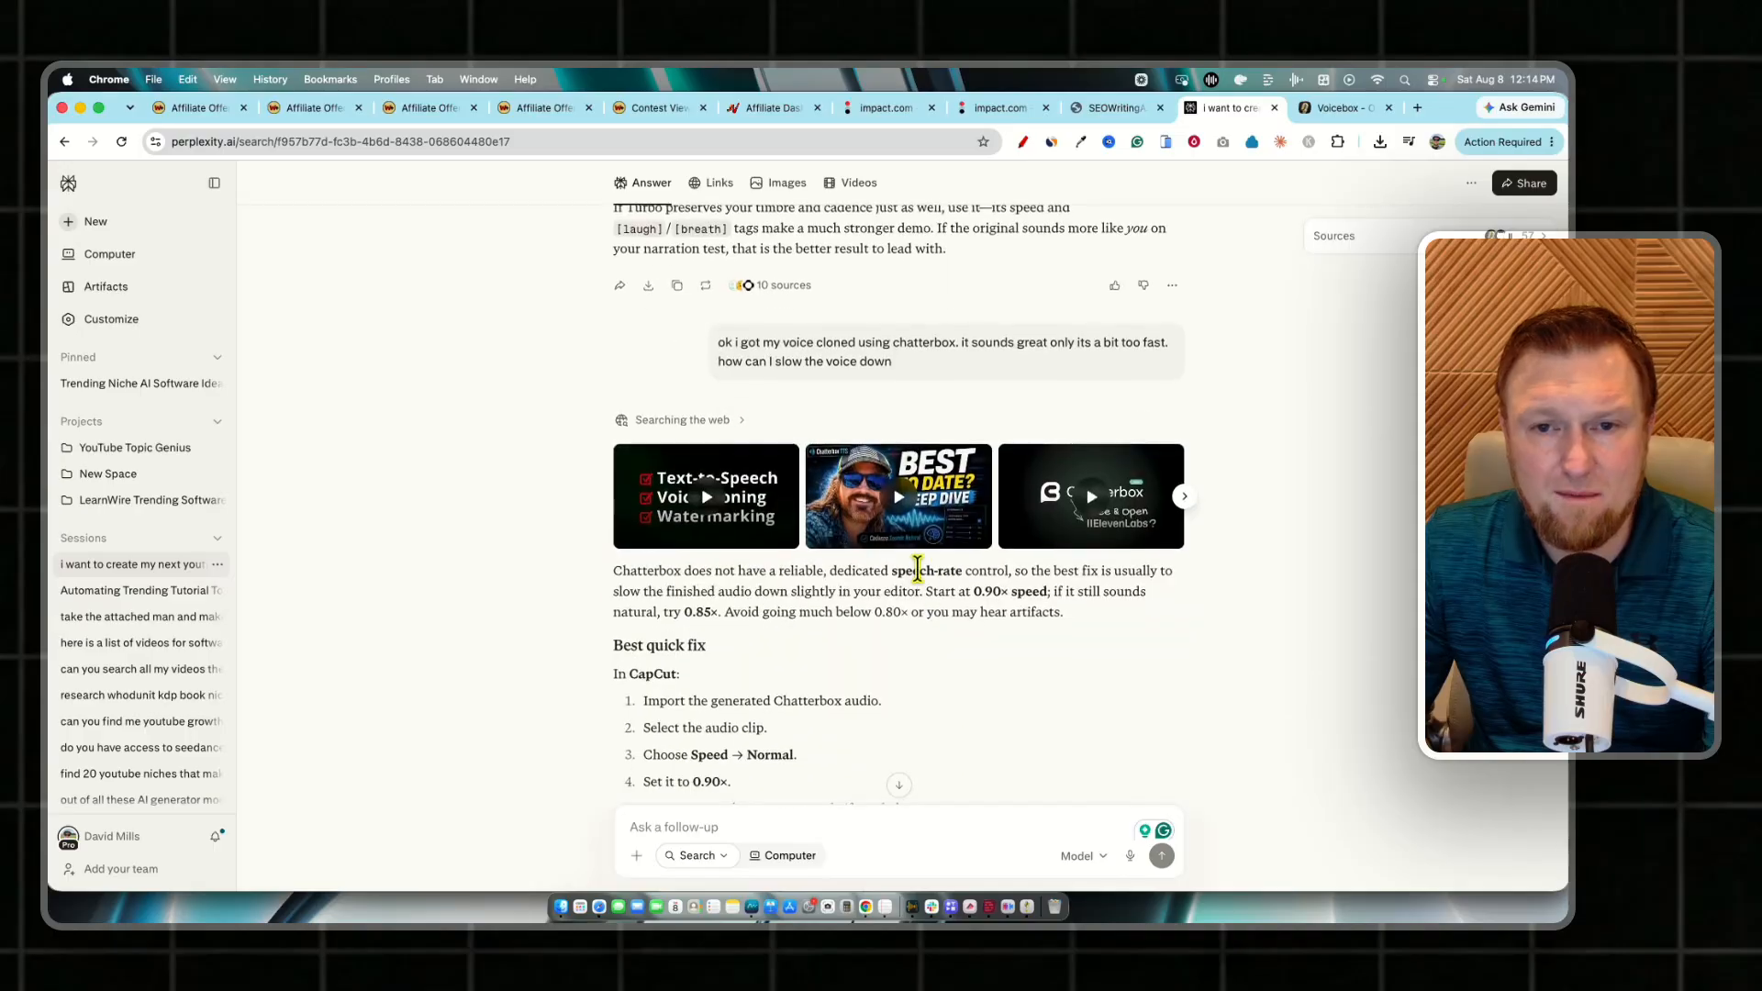
pyautogui.moveTo(742, 343); pyautogui.dragTo(967, 346)
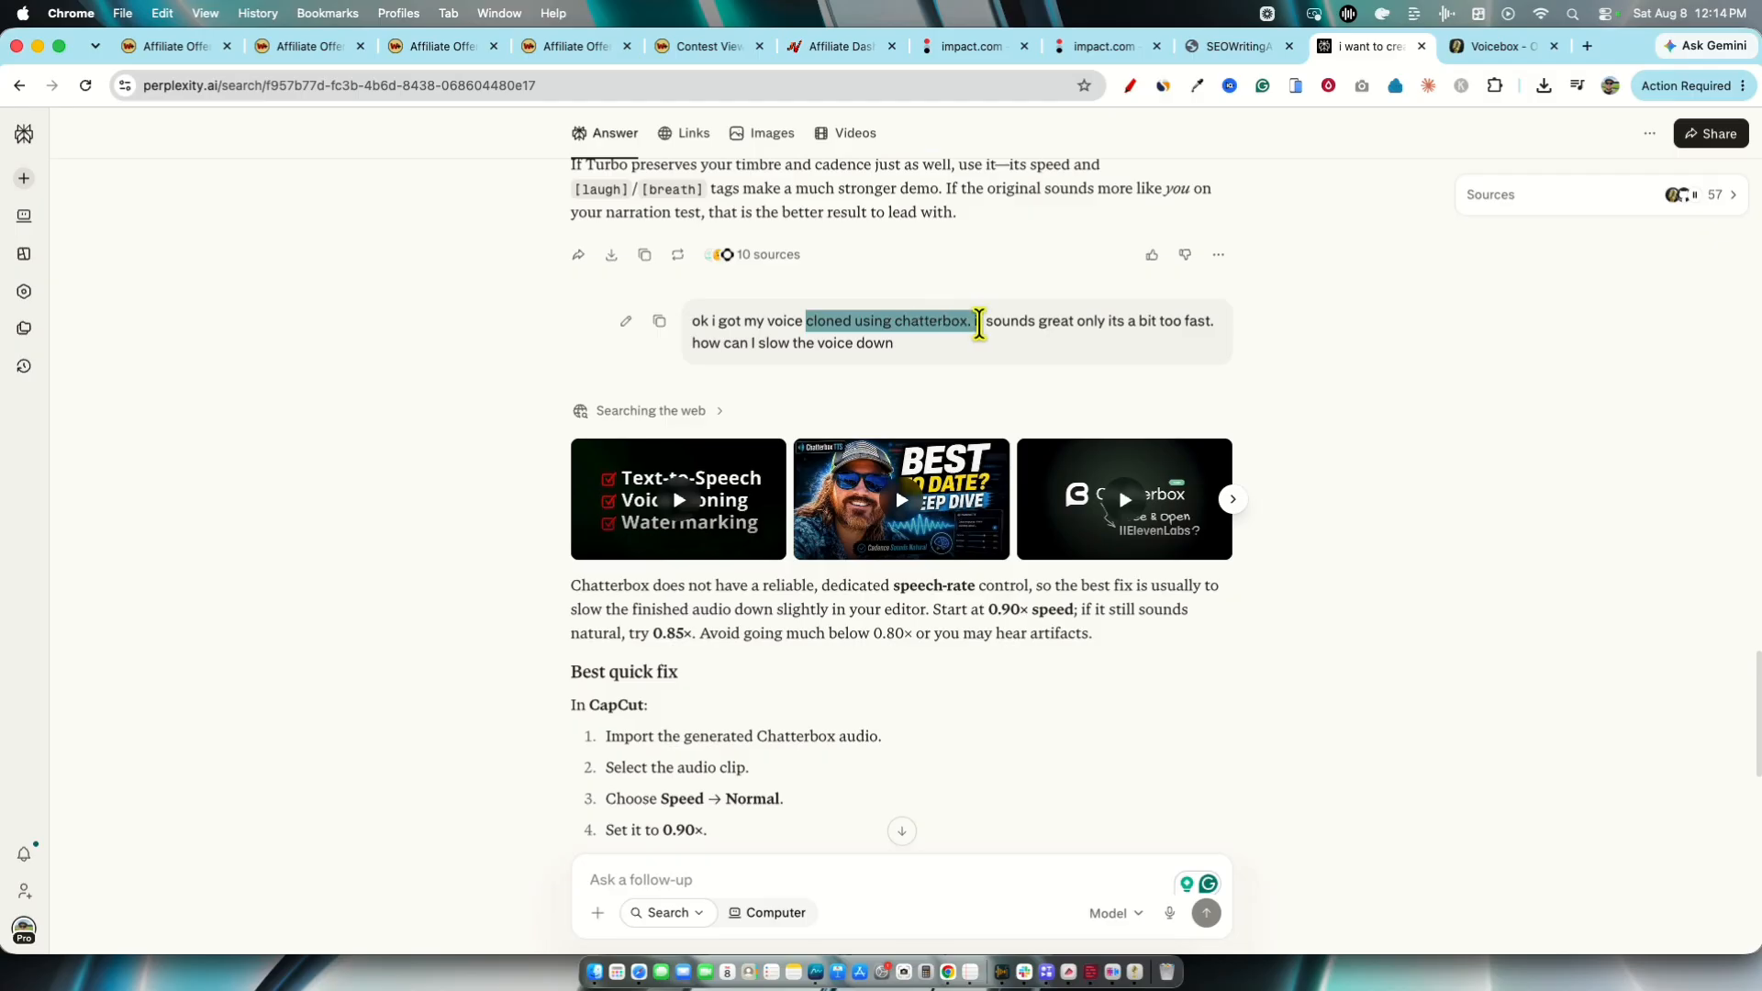
pyautogui.moveTo(1066, 325); pyautogui.dragTo(948, 350)
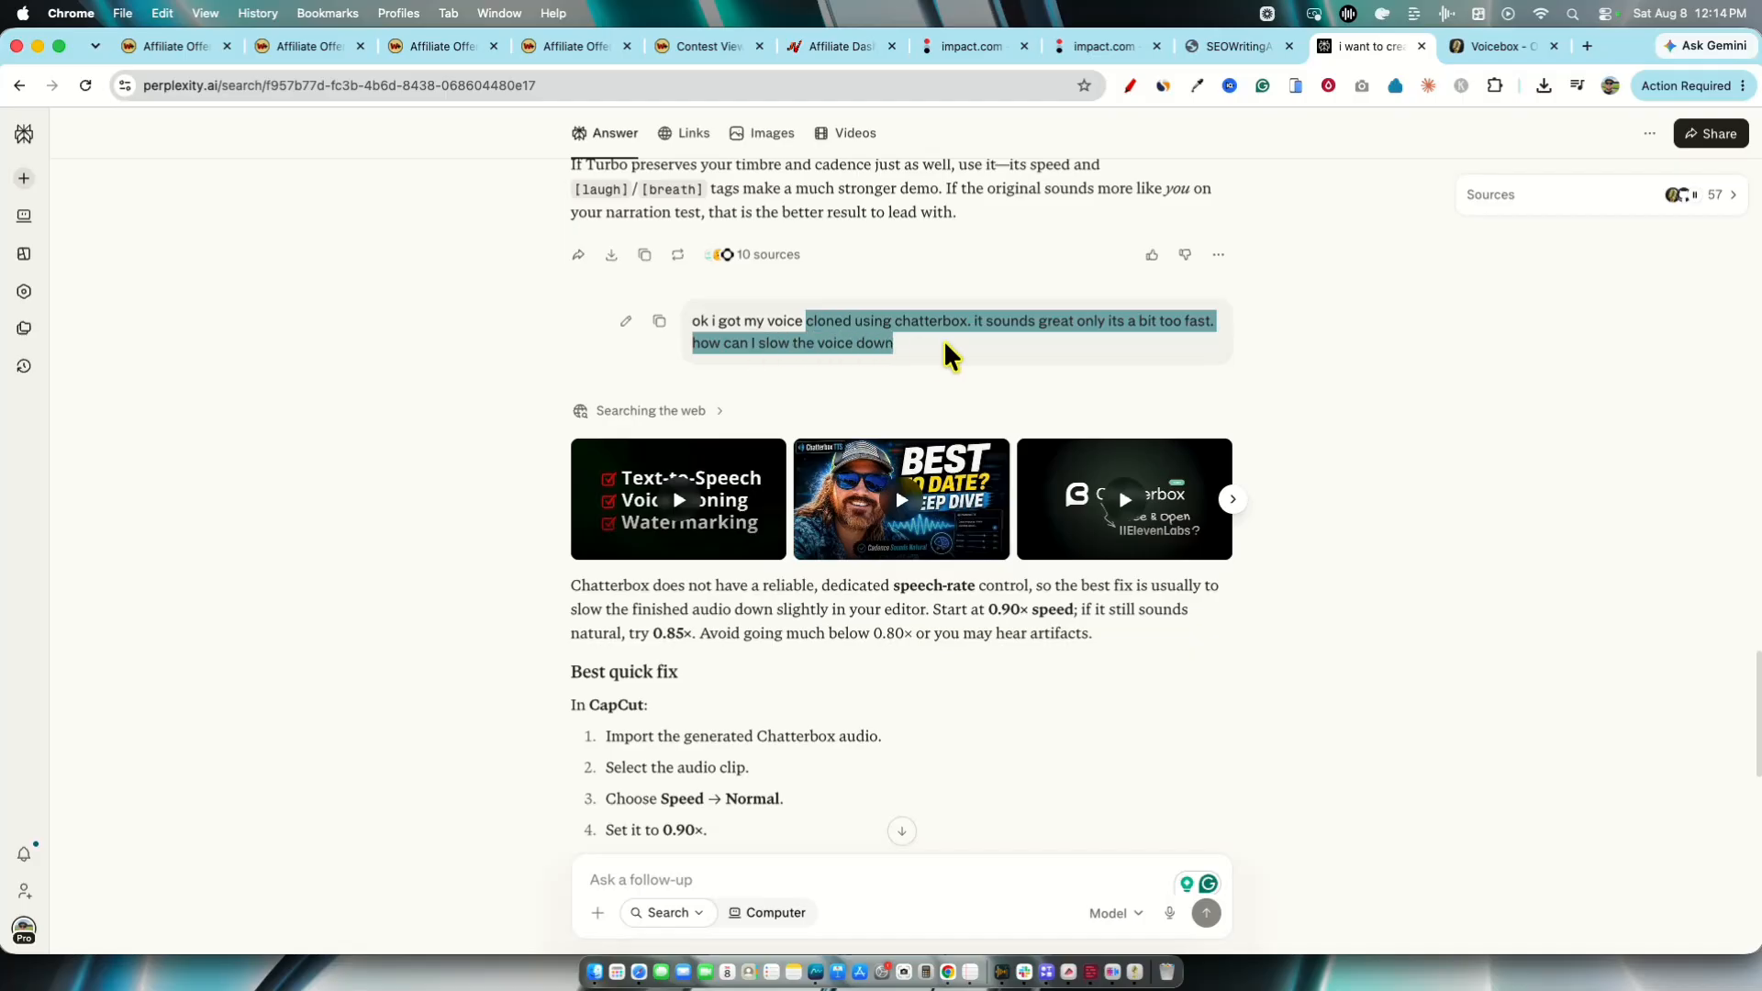
pyautogui.scroll(-2, 748, 548)
pyautogui.moveTo(574, 505); pyautogui.dragTo(1138, 796)
pyautogui.scroll(-5, 862, 775)
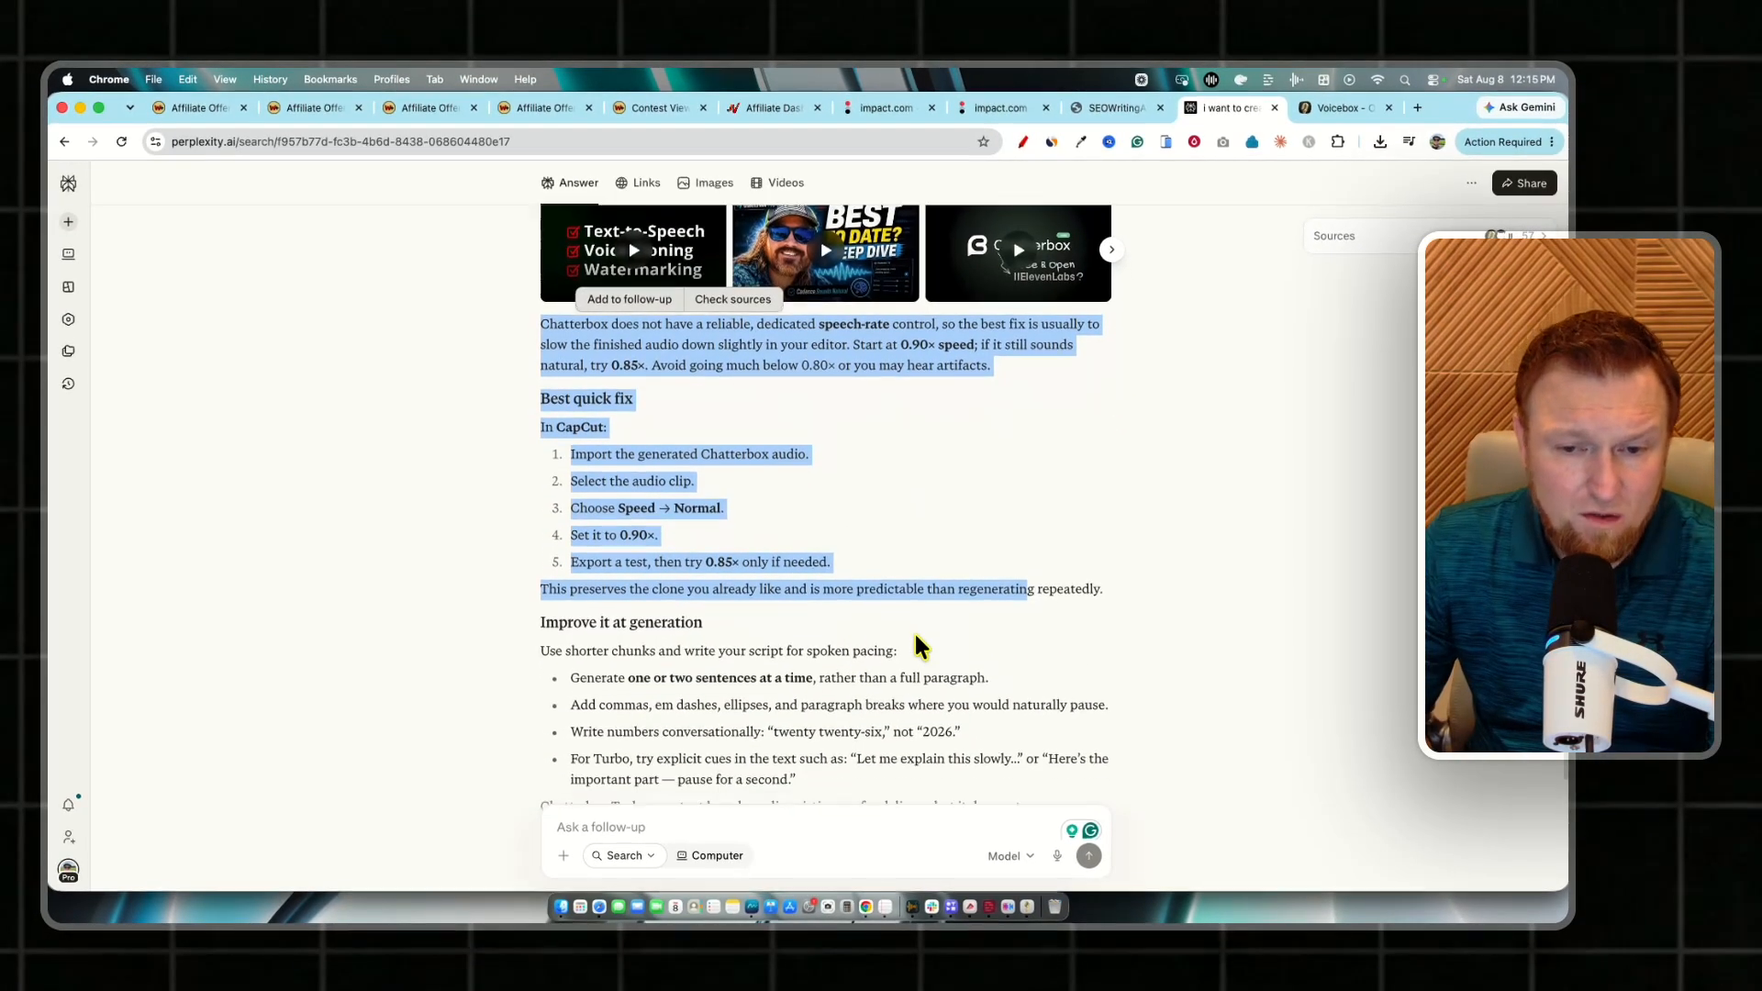
pyautogui.scroll(-2, 1087, 569)
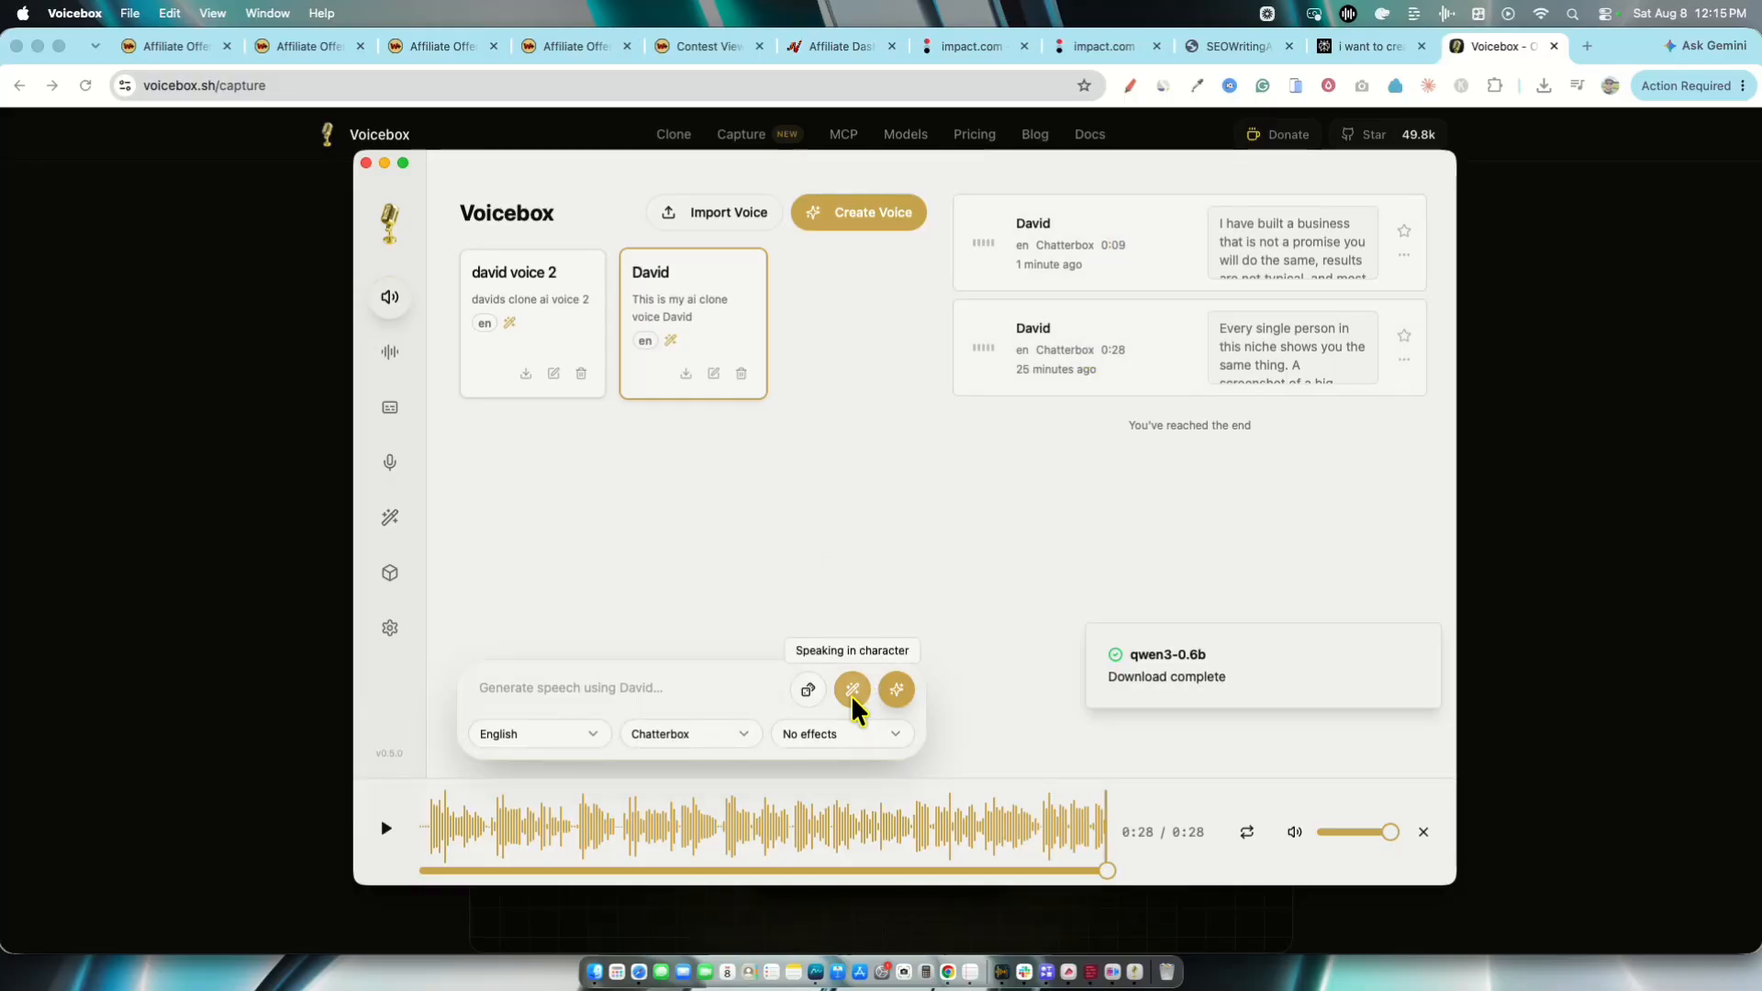
# - Return to Voicebox and play the newly generated clip beginning "I have built a business"
pyautogui.click(1146, 257)
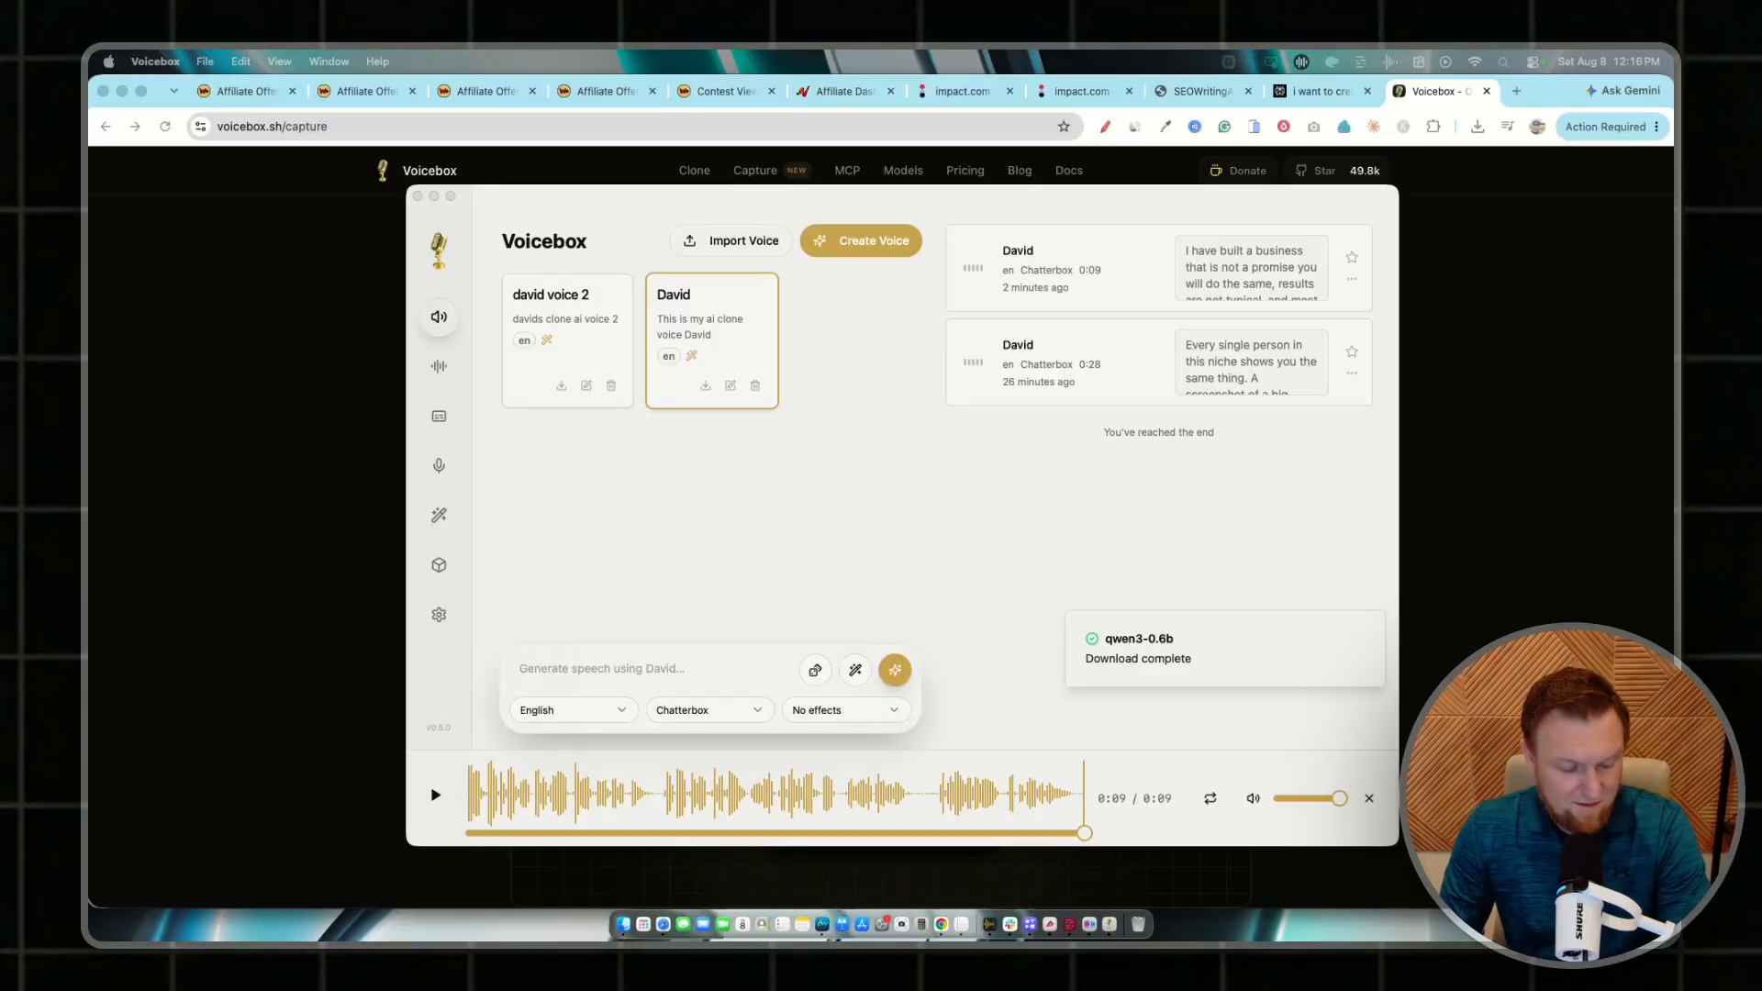
pyautogui.click(866, 520)
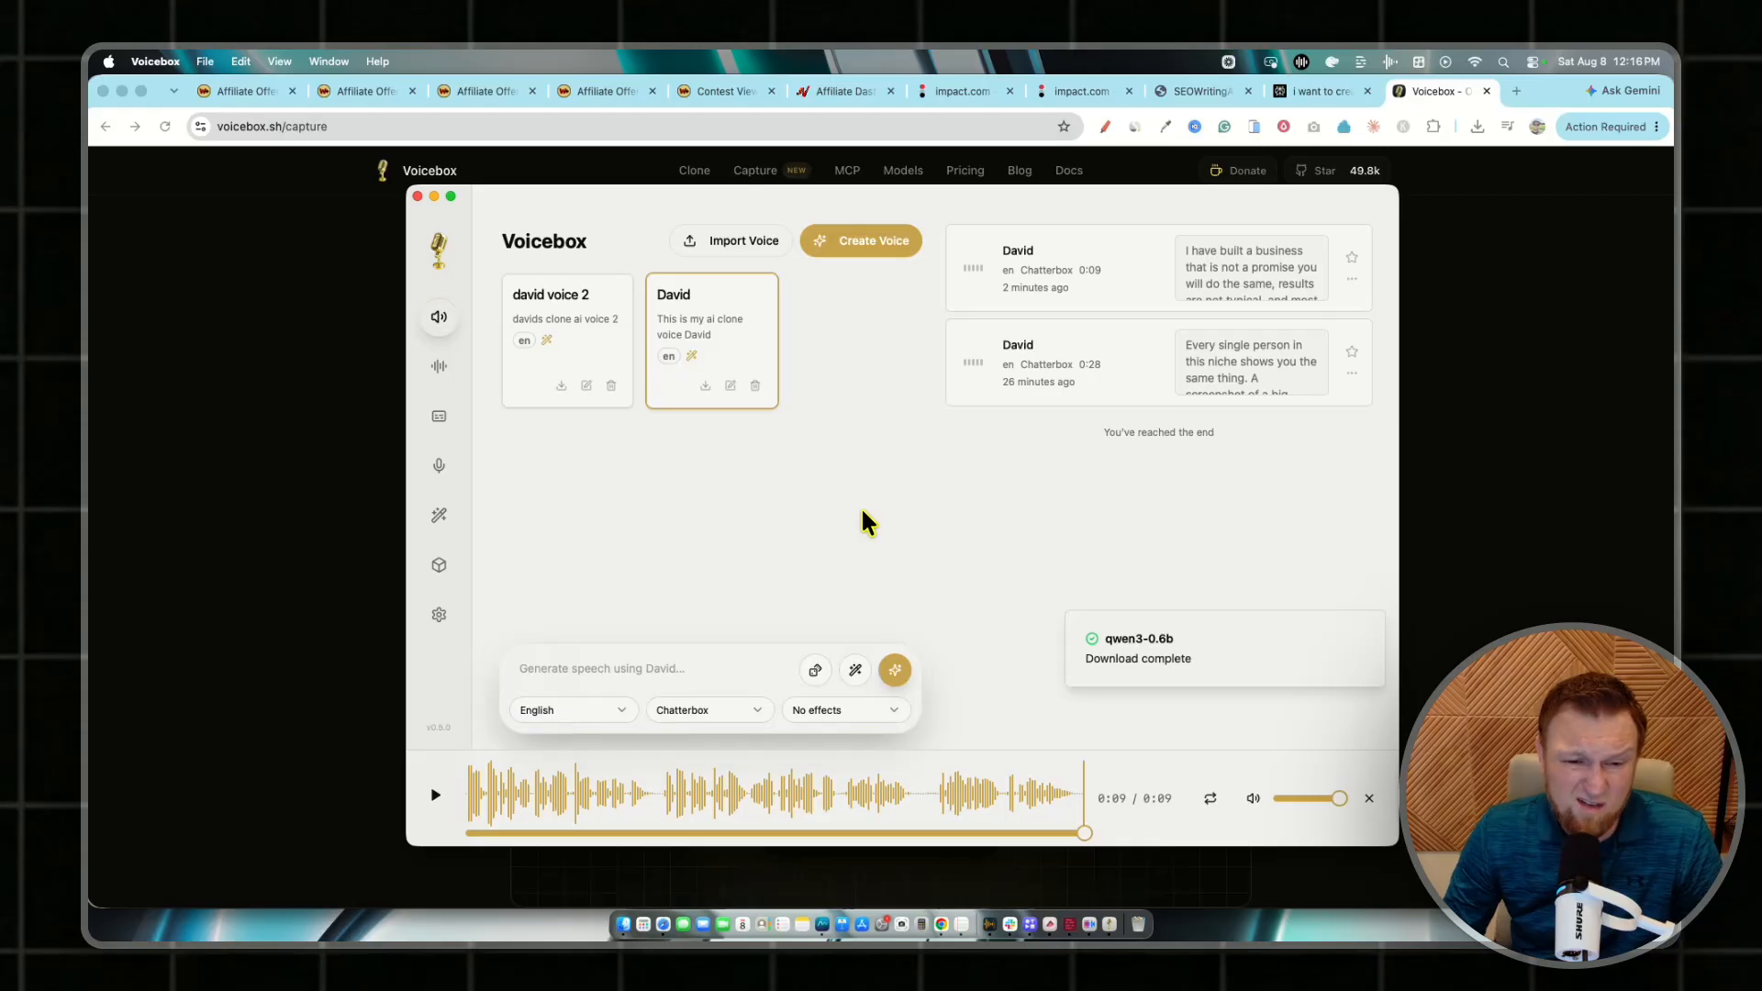
# - Generate speech with Chatterbox Turbo from the script beginning "I will also show you something that breaks most people's brains."
pyautogui.click(575, 666)
pyautogui.write("I will also show you something that breaks most people's brains. The platform that pays me the most is not the one you would guess, and one of these links made more on its own than some of my videos made all year. I will open that one near the end.")
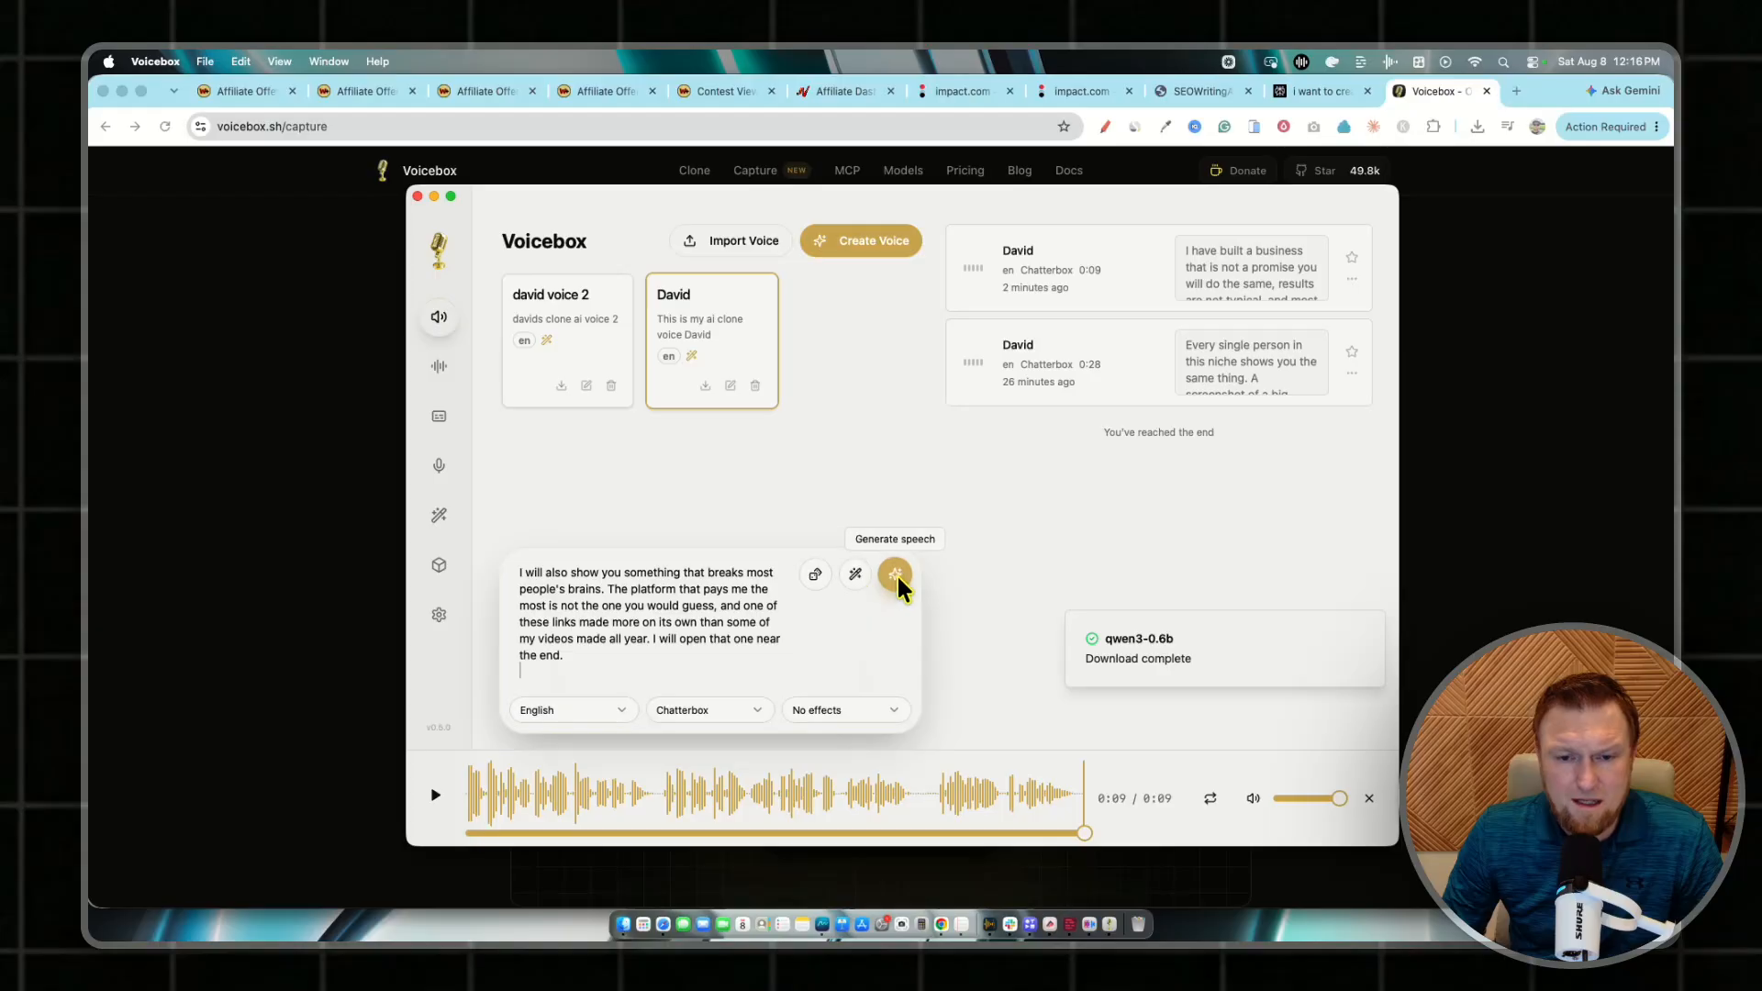
pyautogui.click(749, 712)
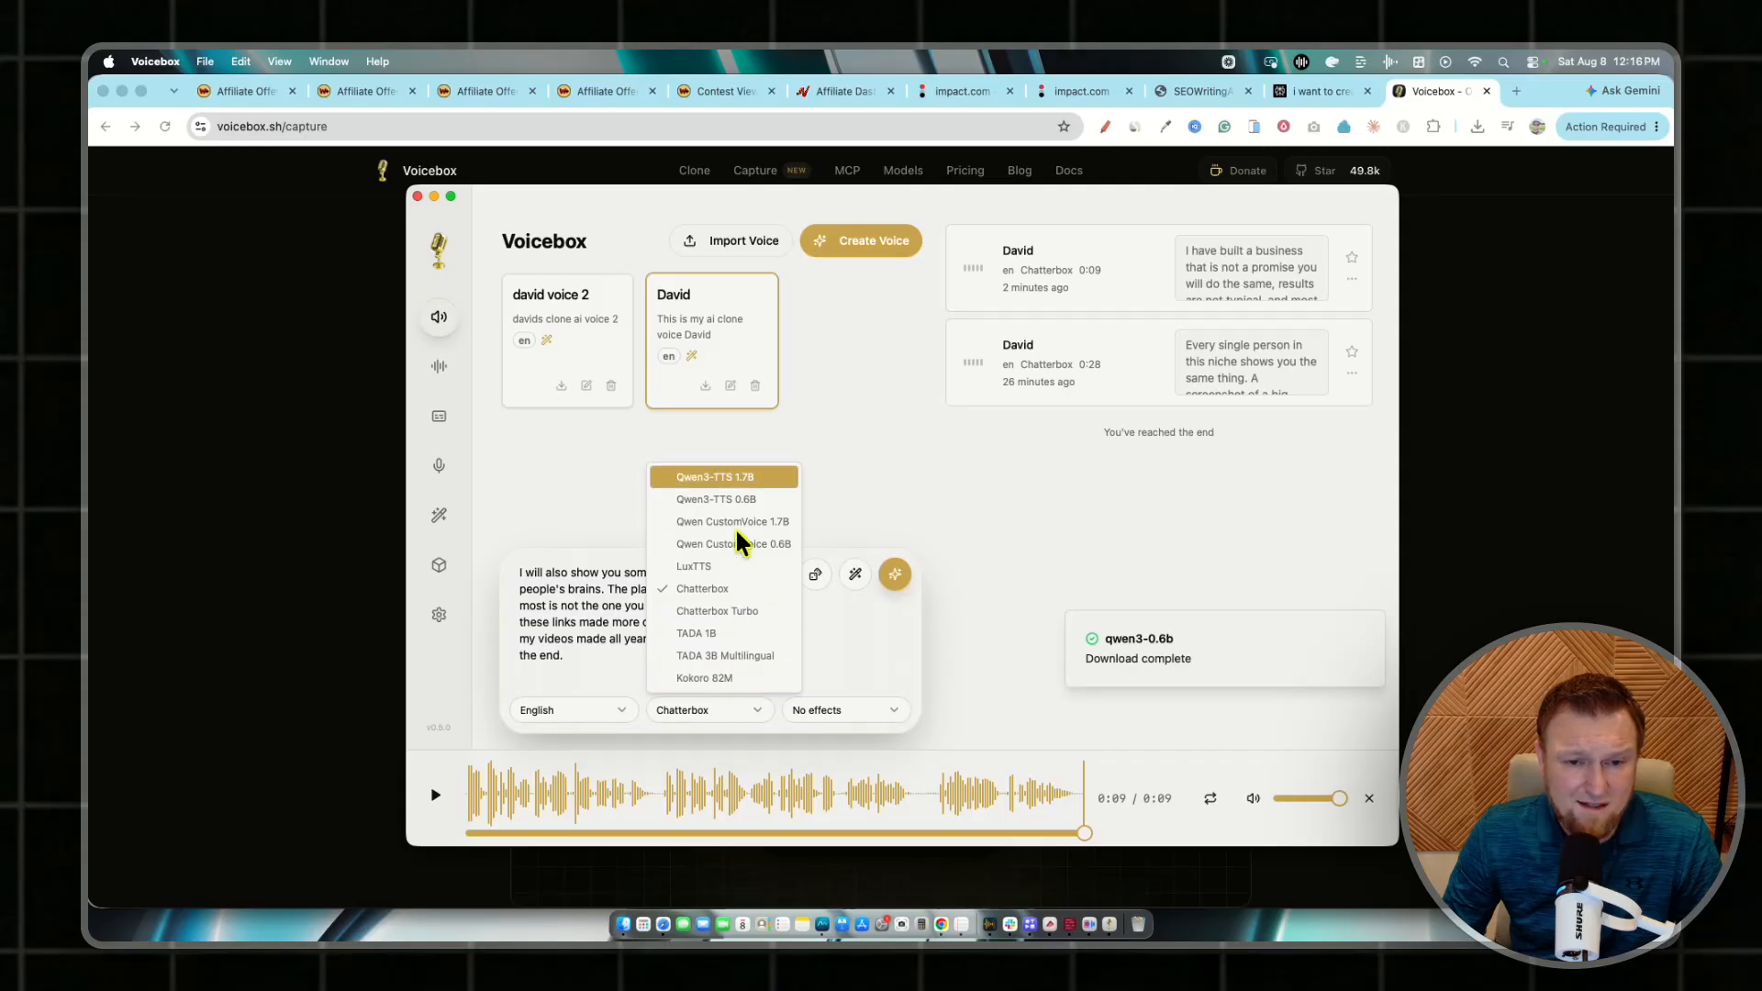
pyautogui.click(712, 611)
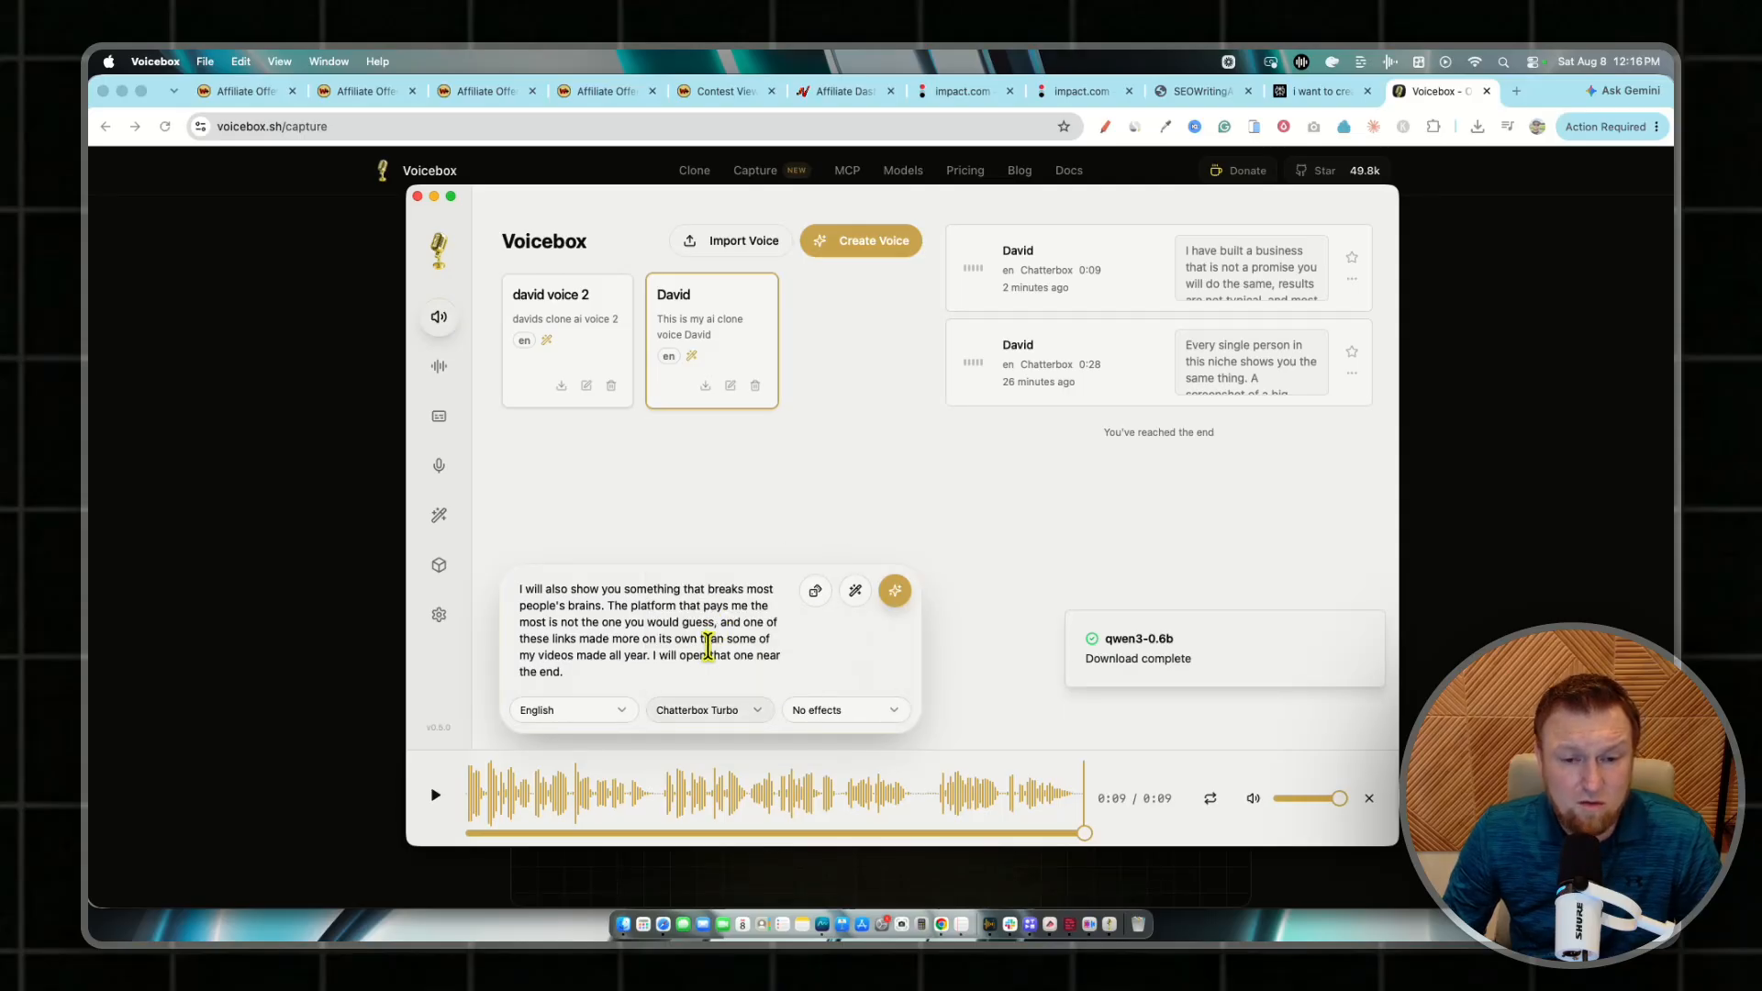
pyautogui.click(902, 593)
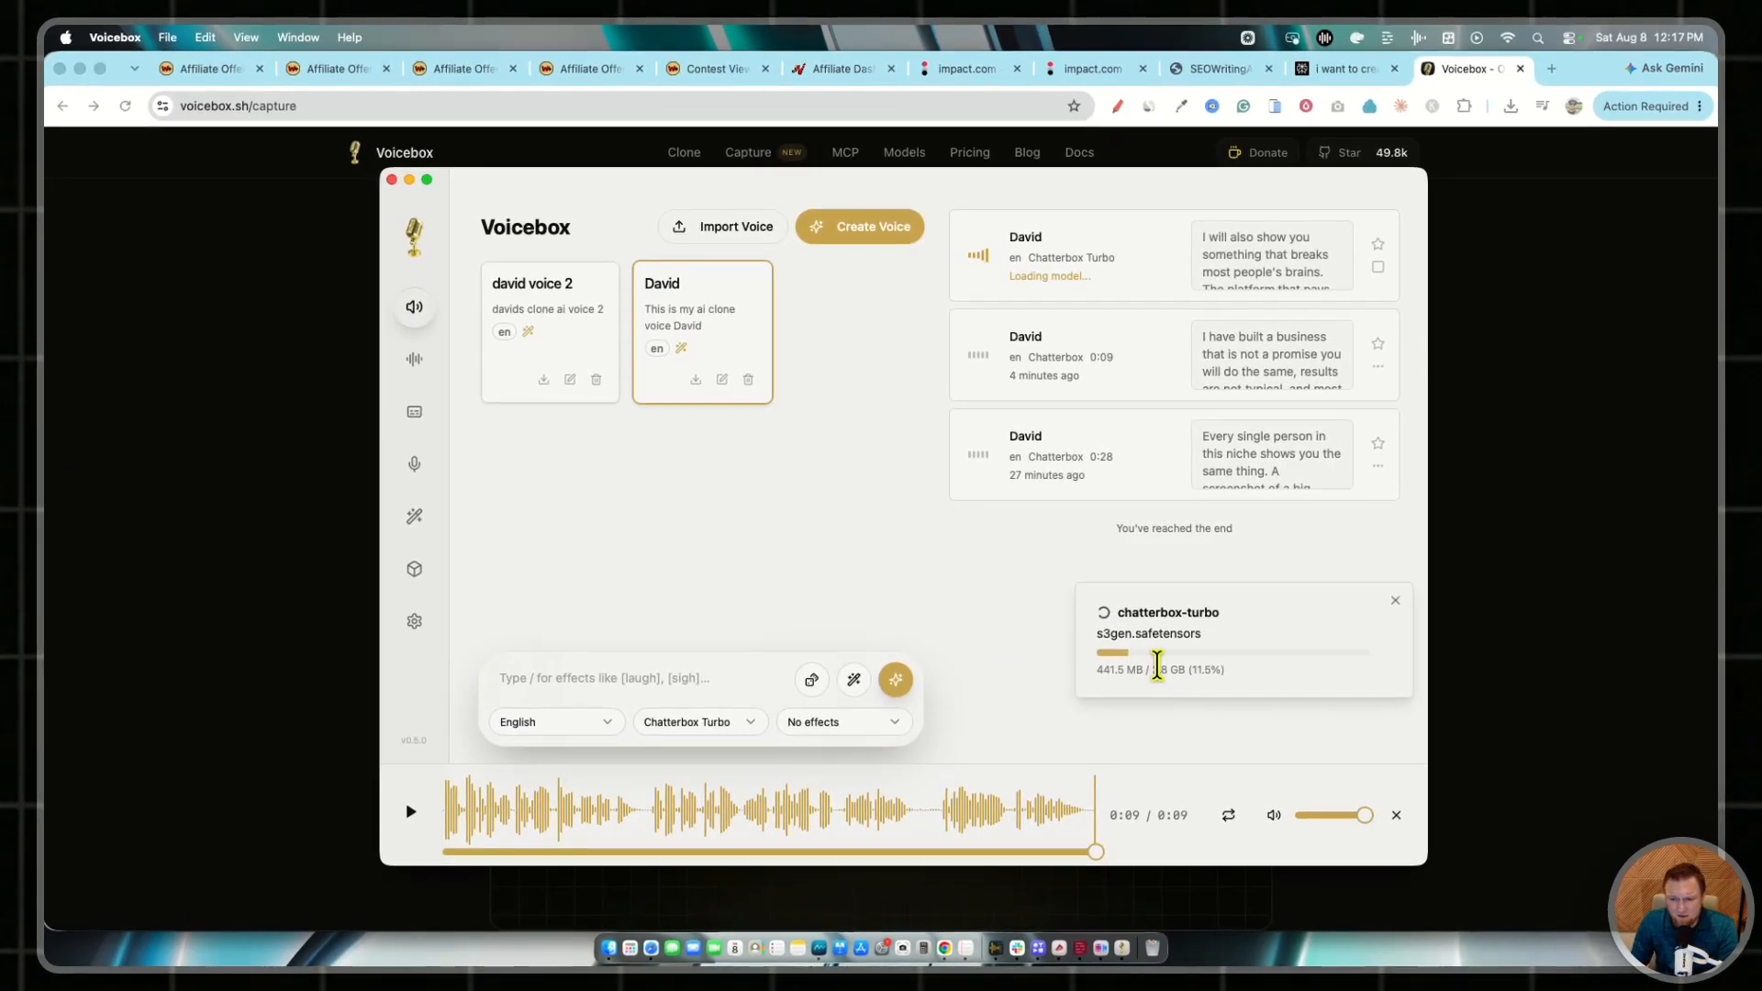
pyautogui.moveTo(1178, 676); pyautogui.dragTo(1134, 672)
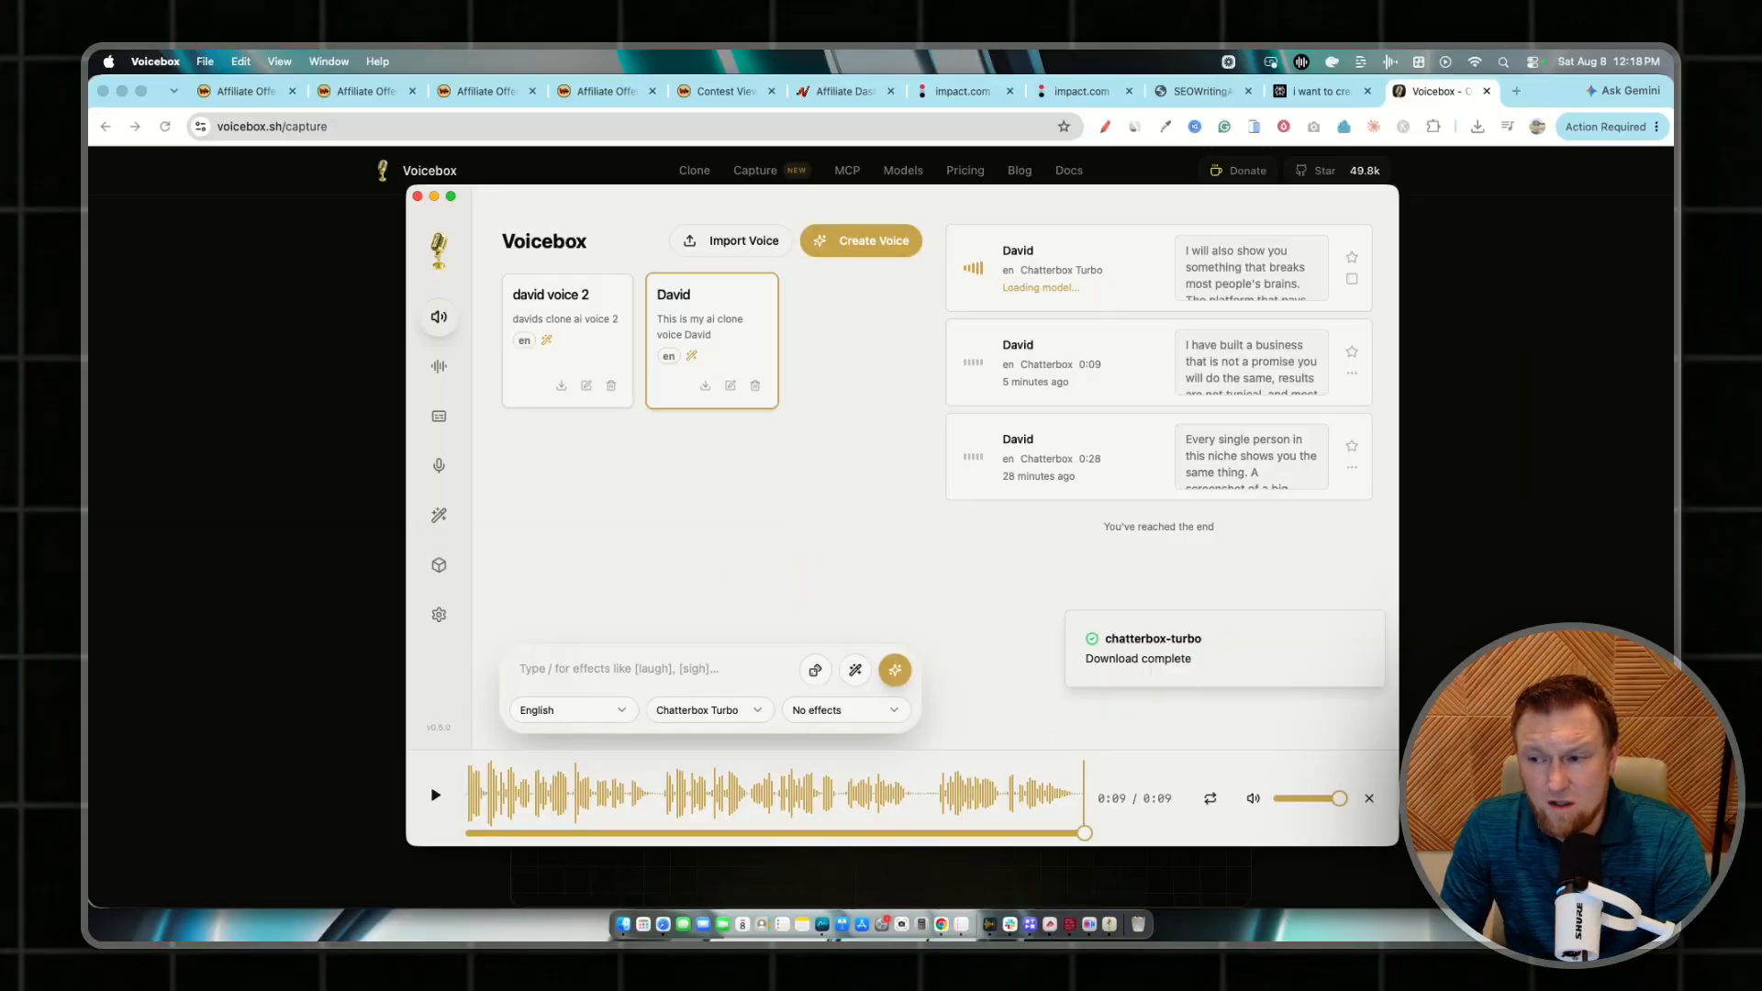
# - Enter the same "breaks most people's brains" script again and generate its speech with the Qwen3-TTS 1.7B engine
pyautogui.click(1551, 393)
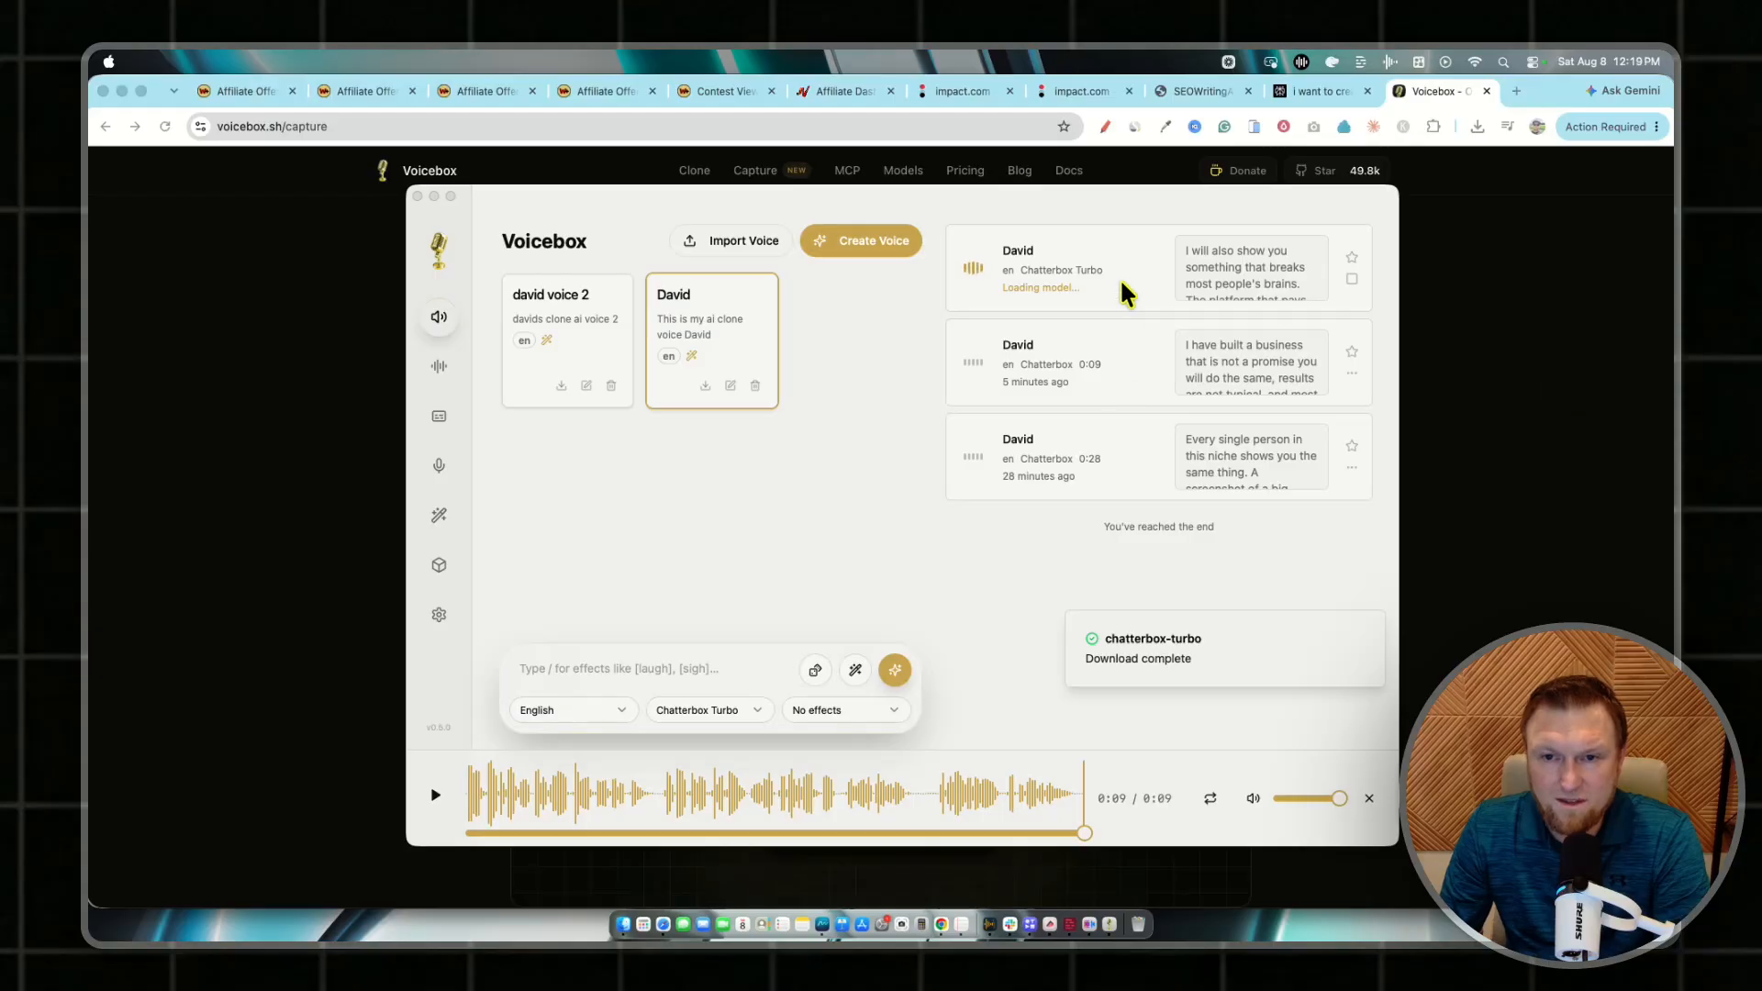
pyautogui.click(651, 675)
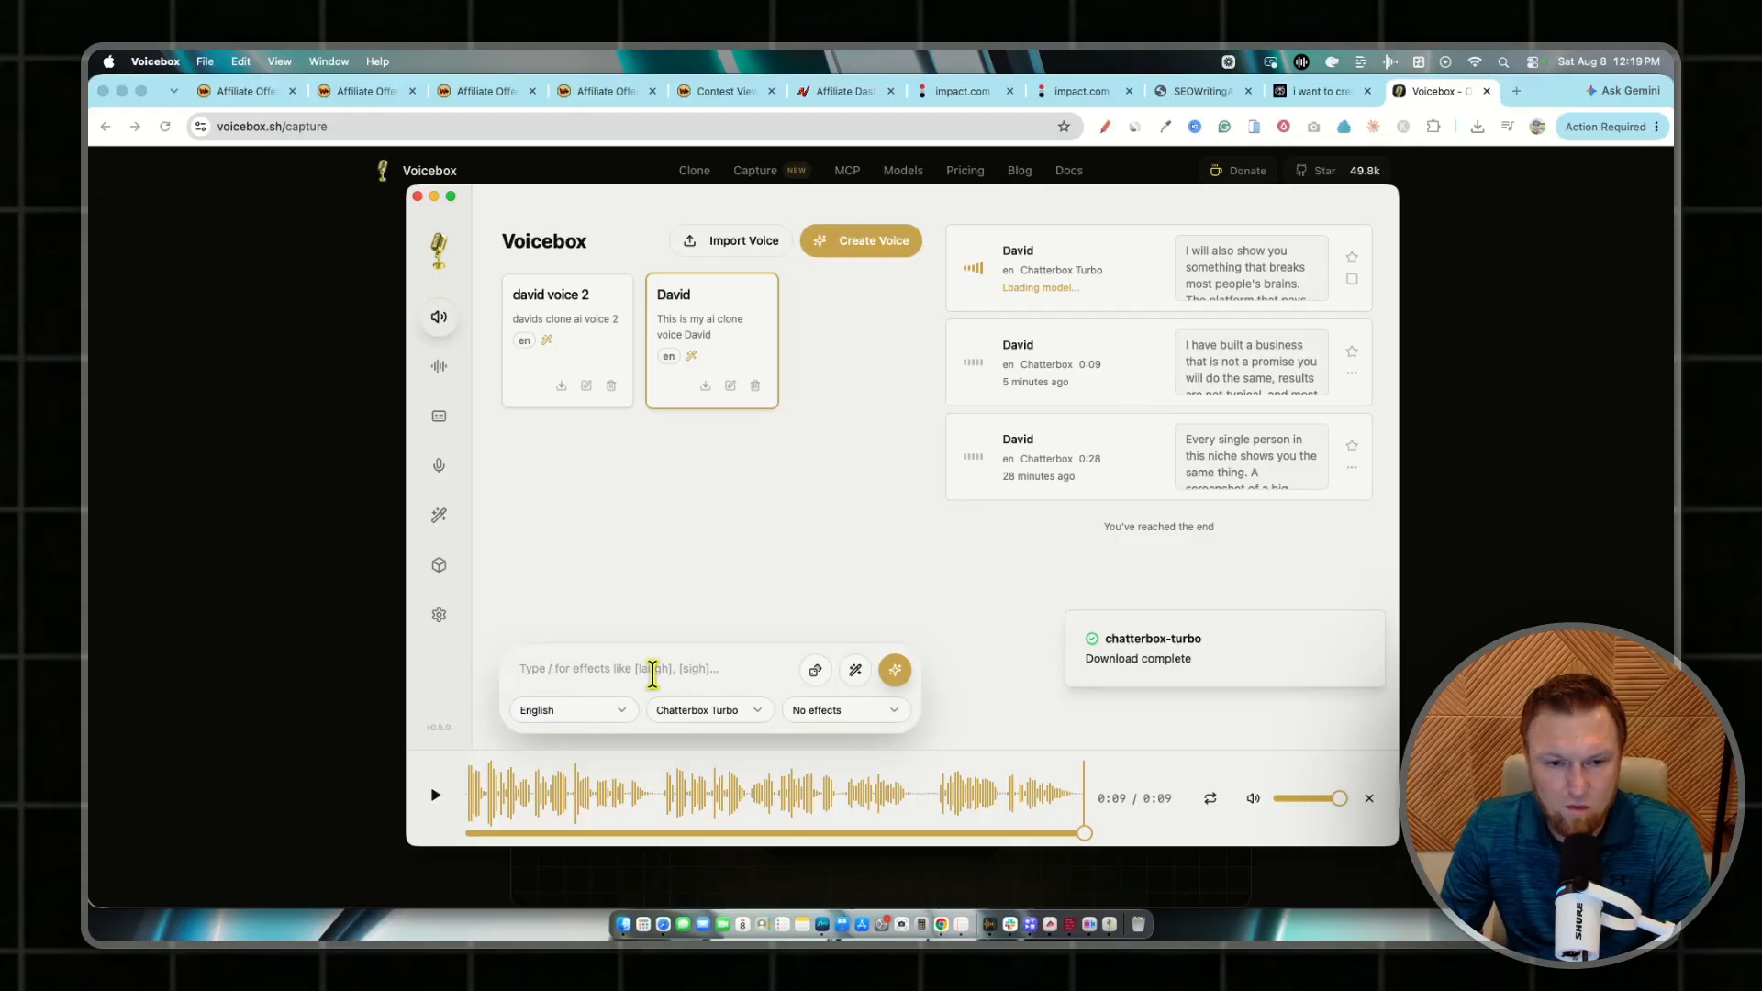
pyautogui.write("I will also show you something that breaks most people's brains. The platform that pays me the most is not the one you would guess, and one of these links made more on its own than some of my videos made all year. I will open that one near the end.")
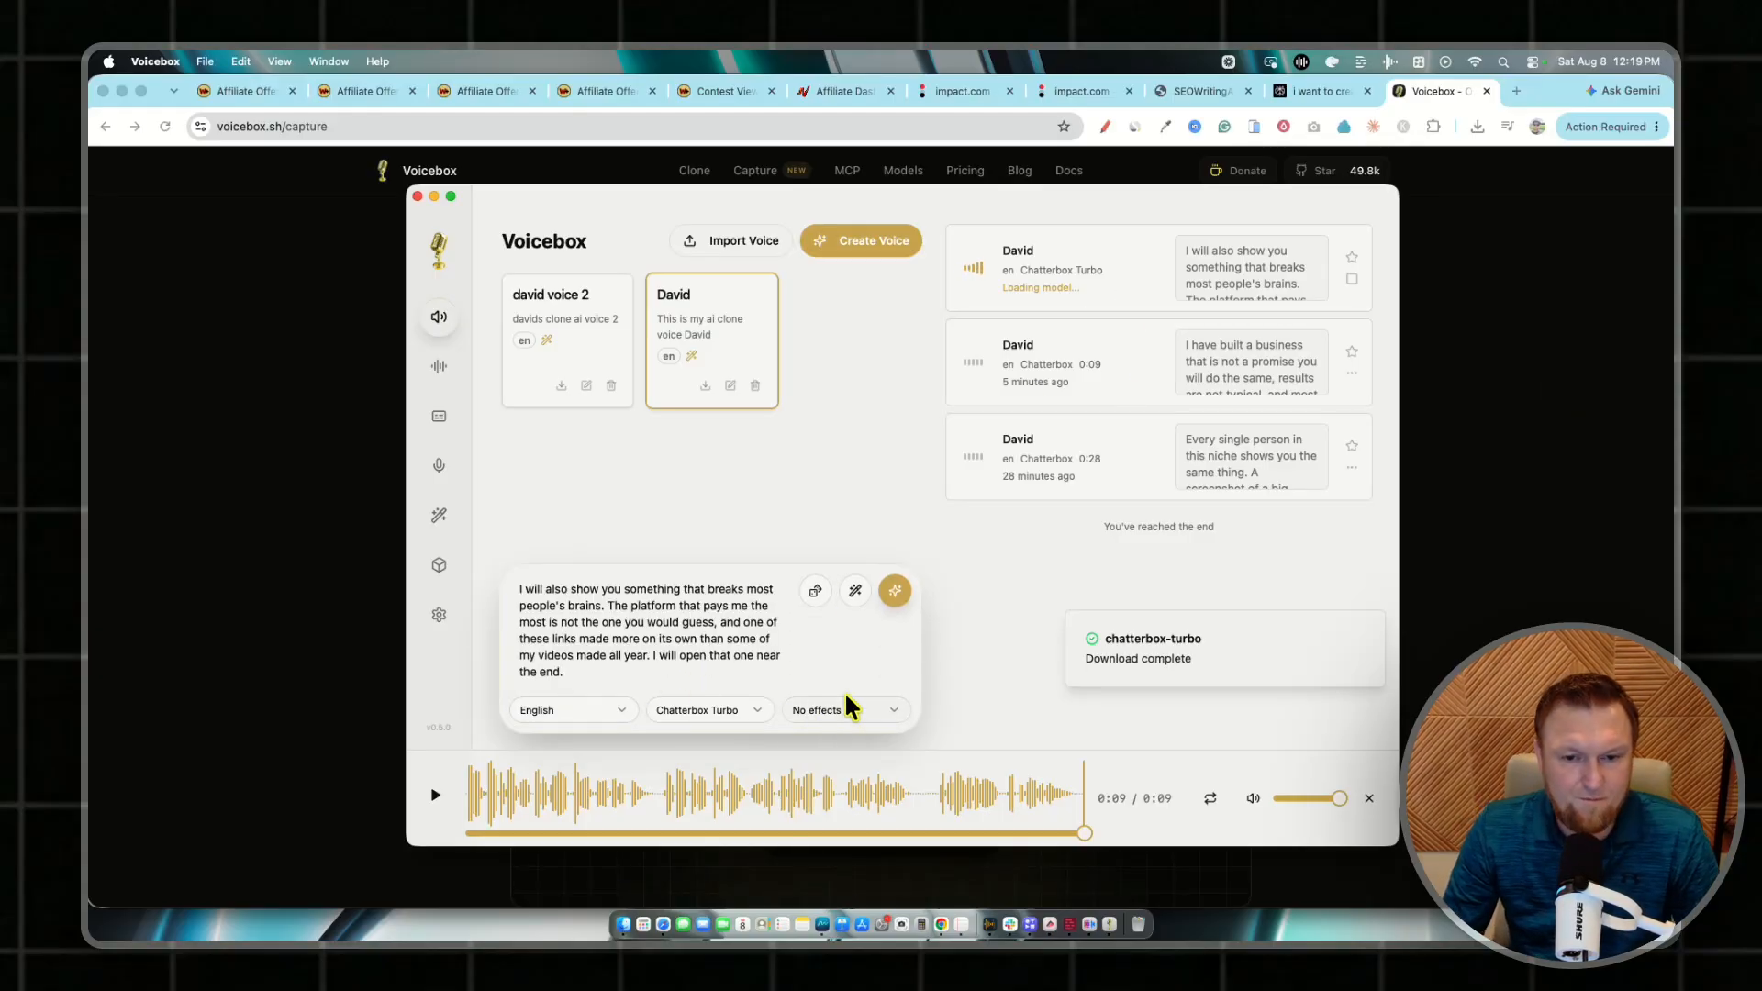
pyautogui.click(711, 712)
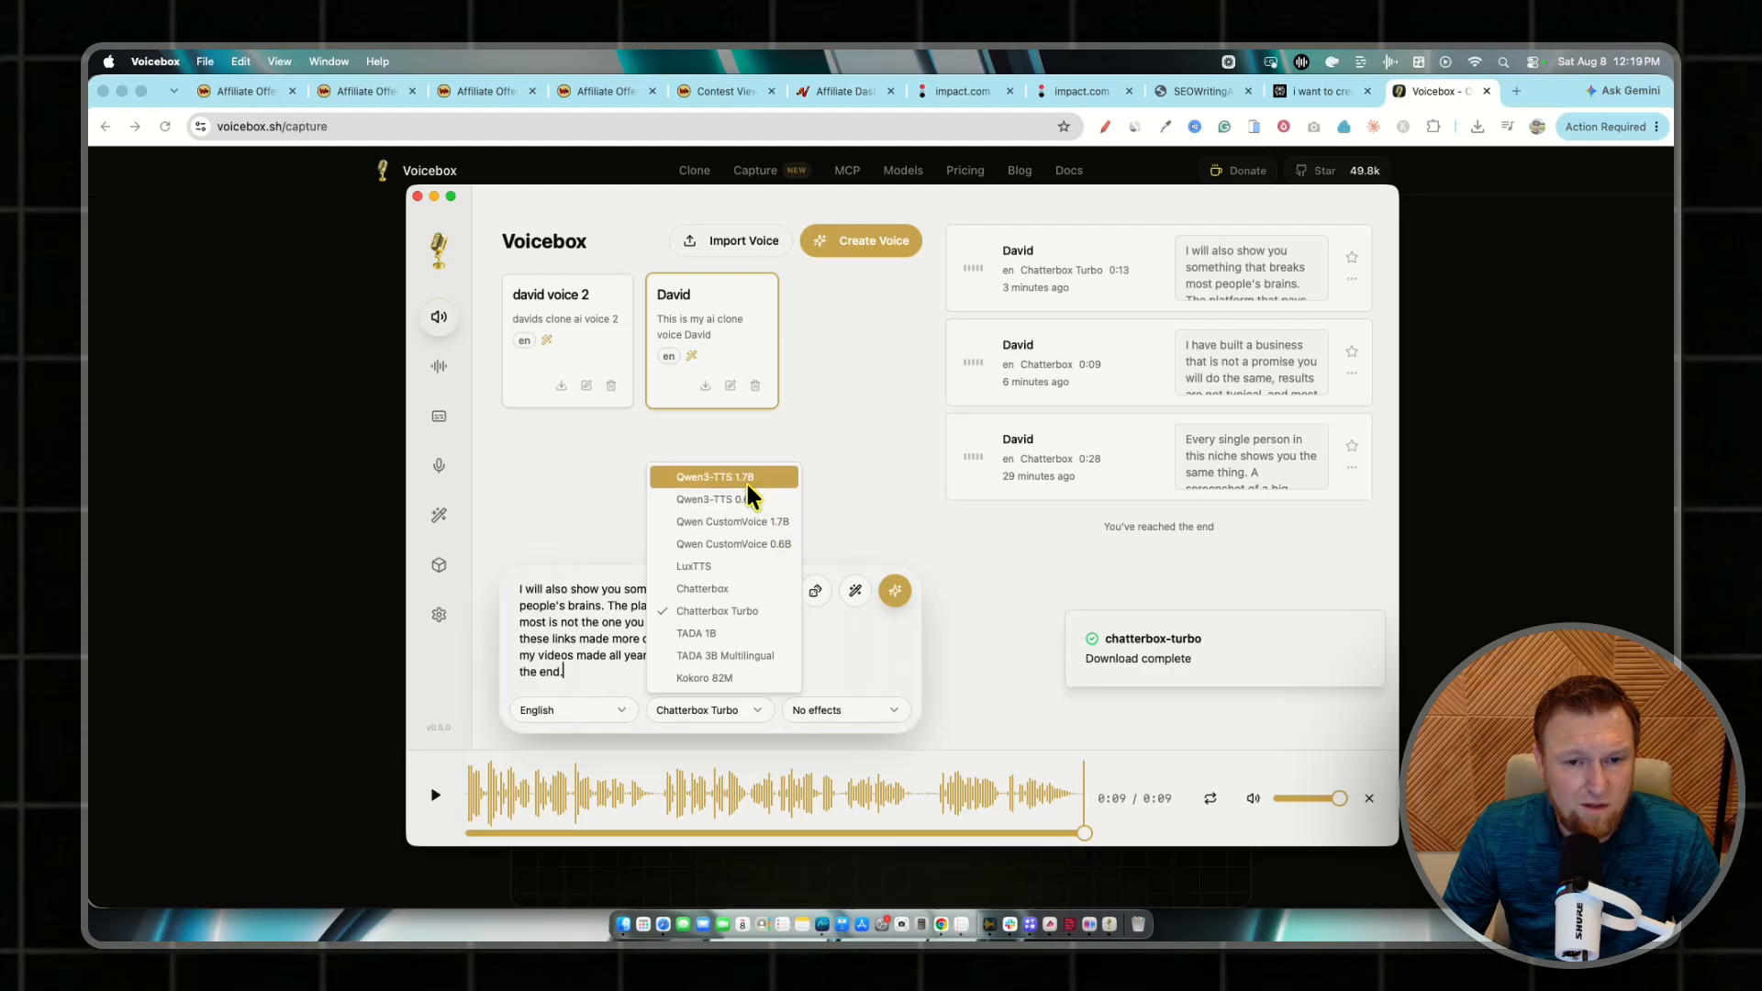
pyautogui.click(745, 479)
pyautogui.scroll(-1, 748, 679)
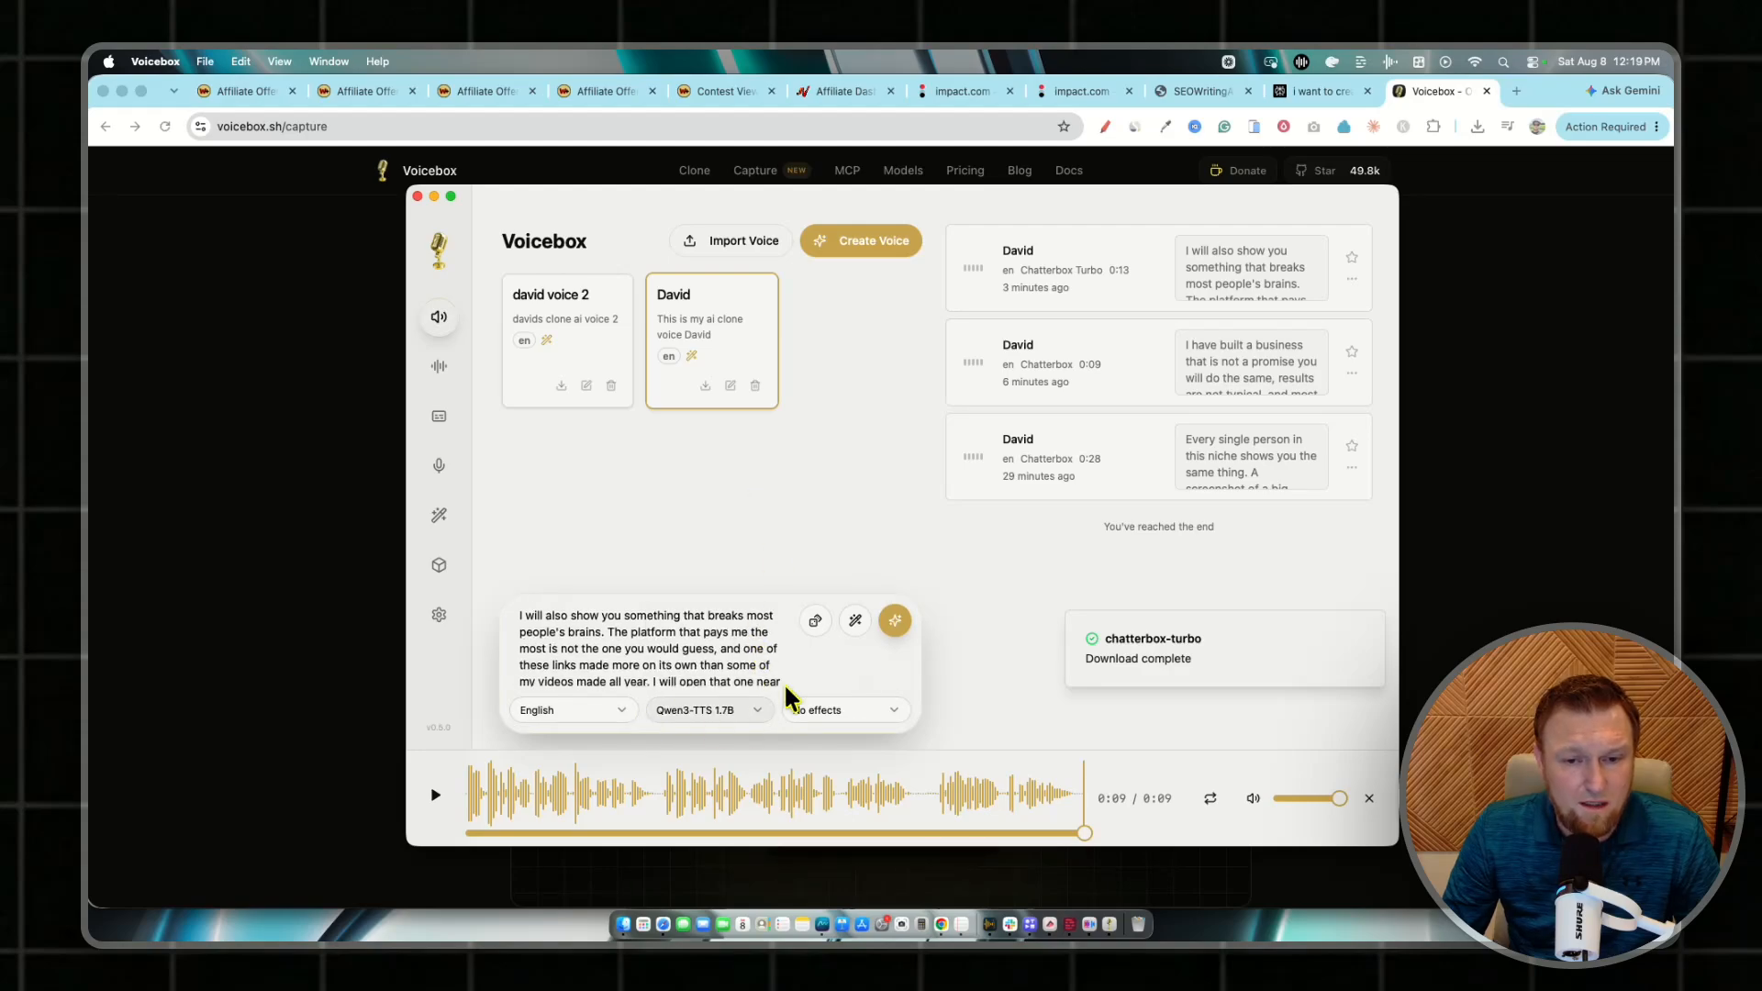
pyautogui.click(892, 620)
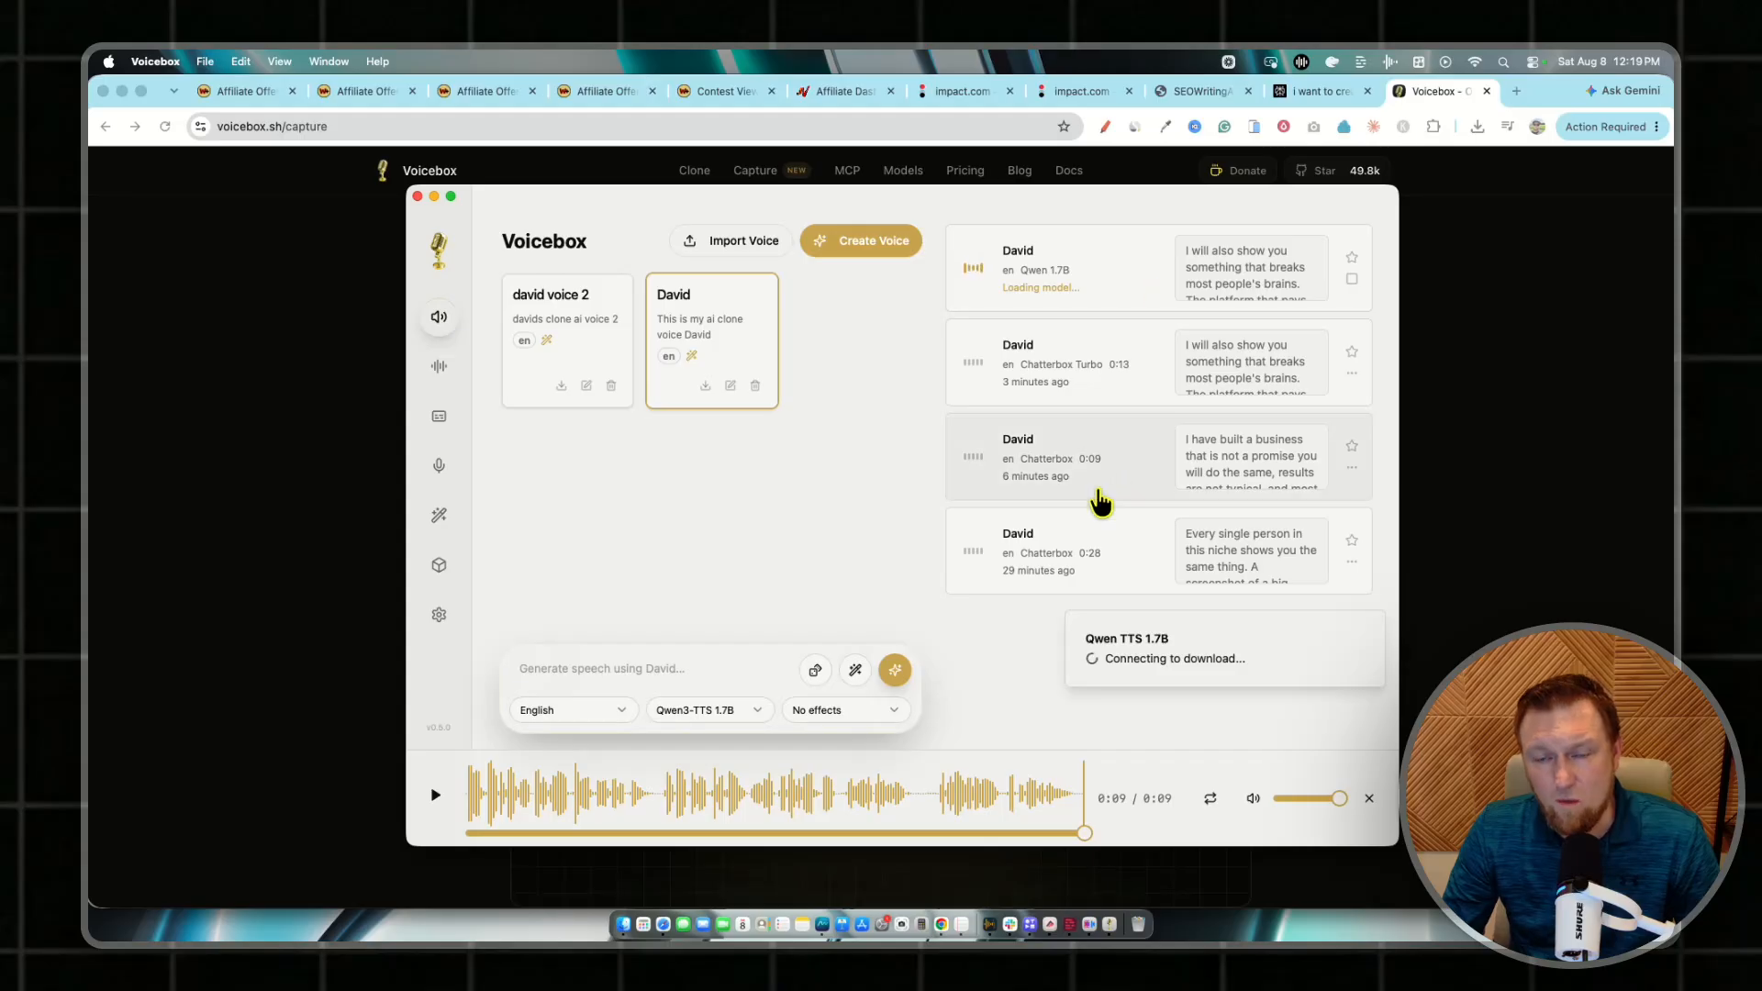
# - Look over the available speech engines, and replay the Chatterbox Turbo clip of the "breaks most people's brains" script
pyautogui.click(725, 705)
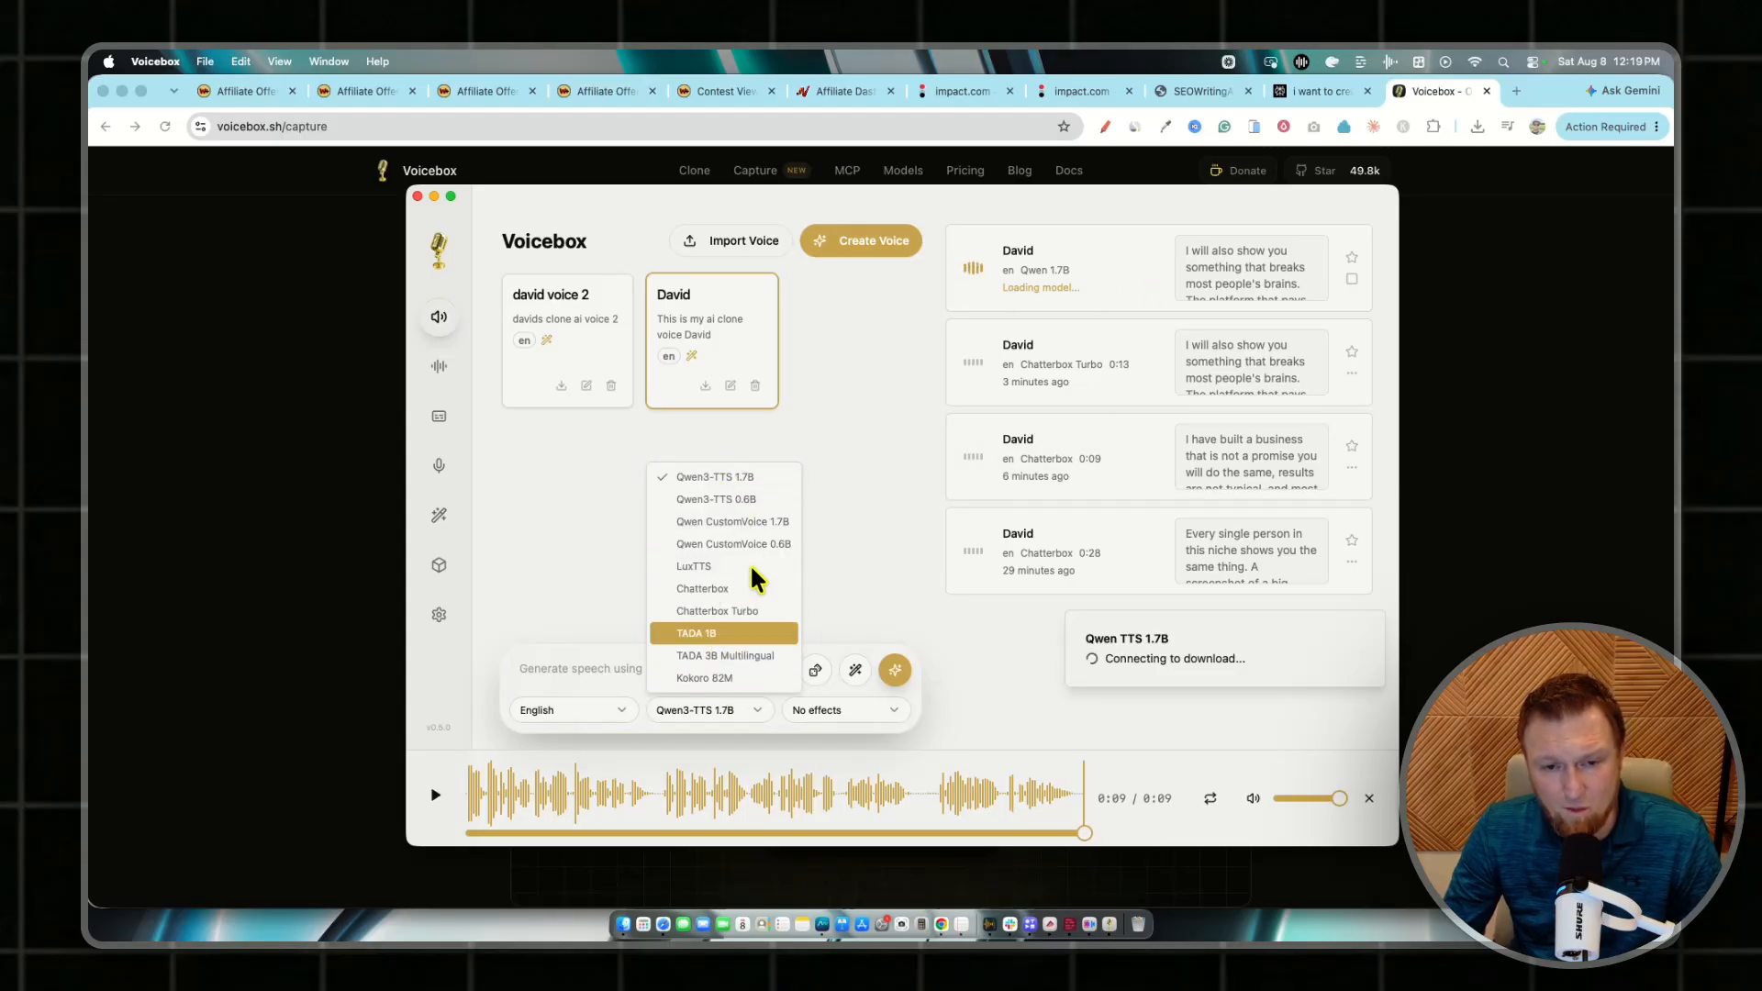
pyautogui.click(870, 553)
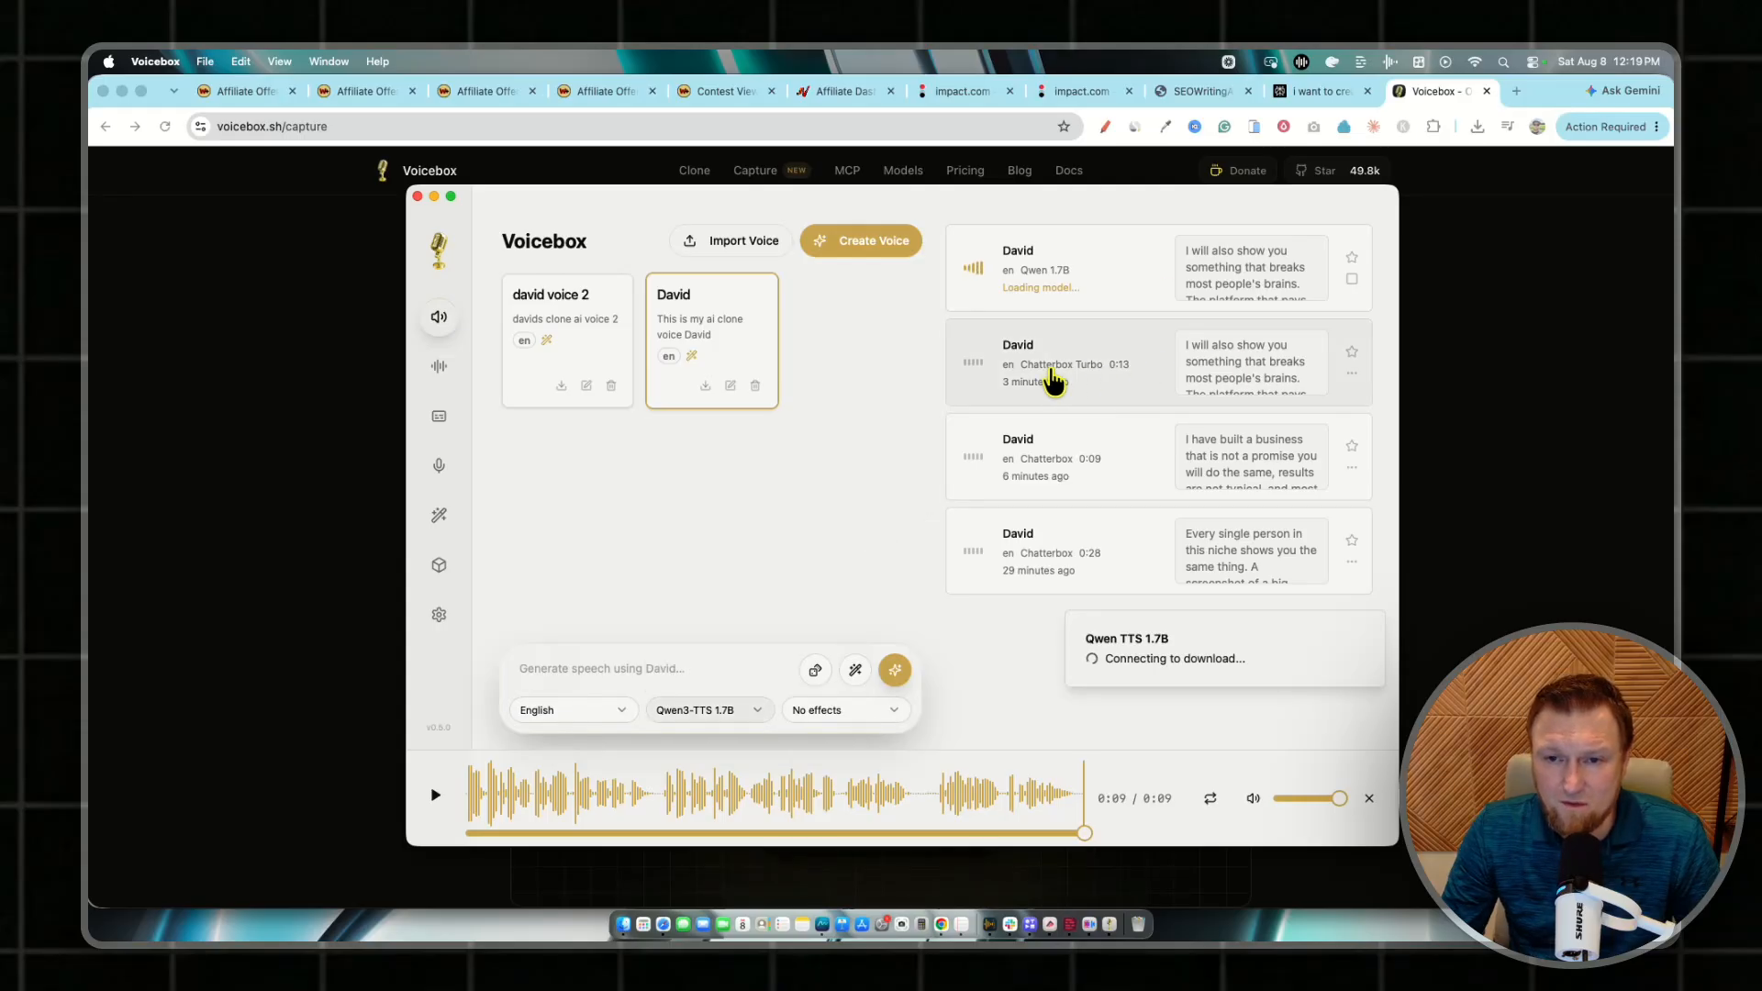
pyautogui.click(1104, 372)
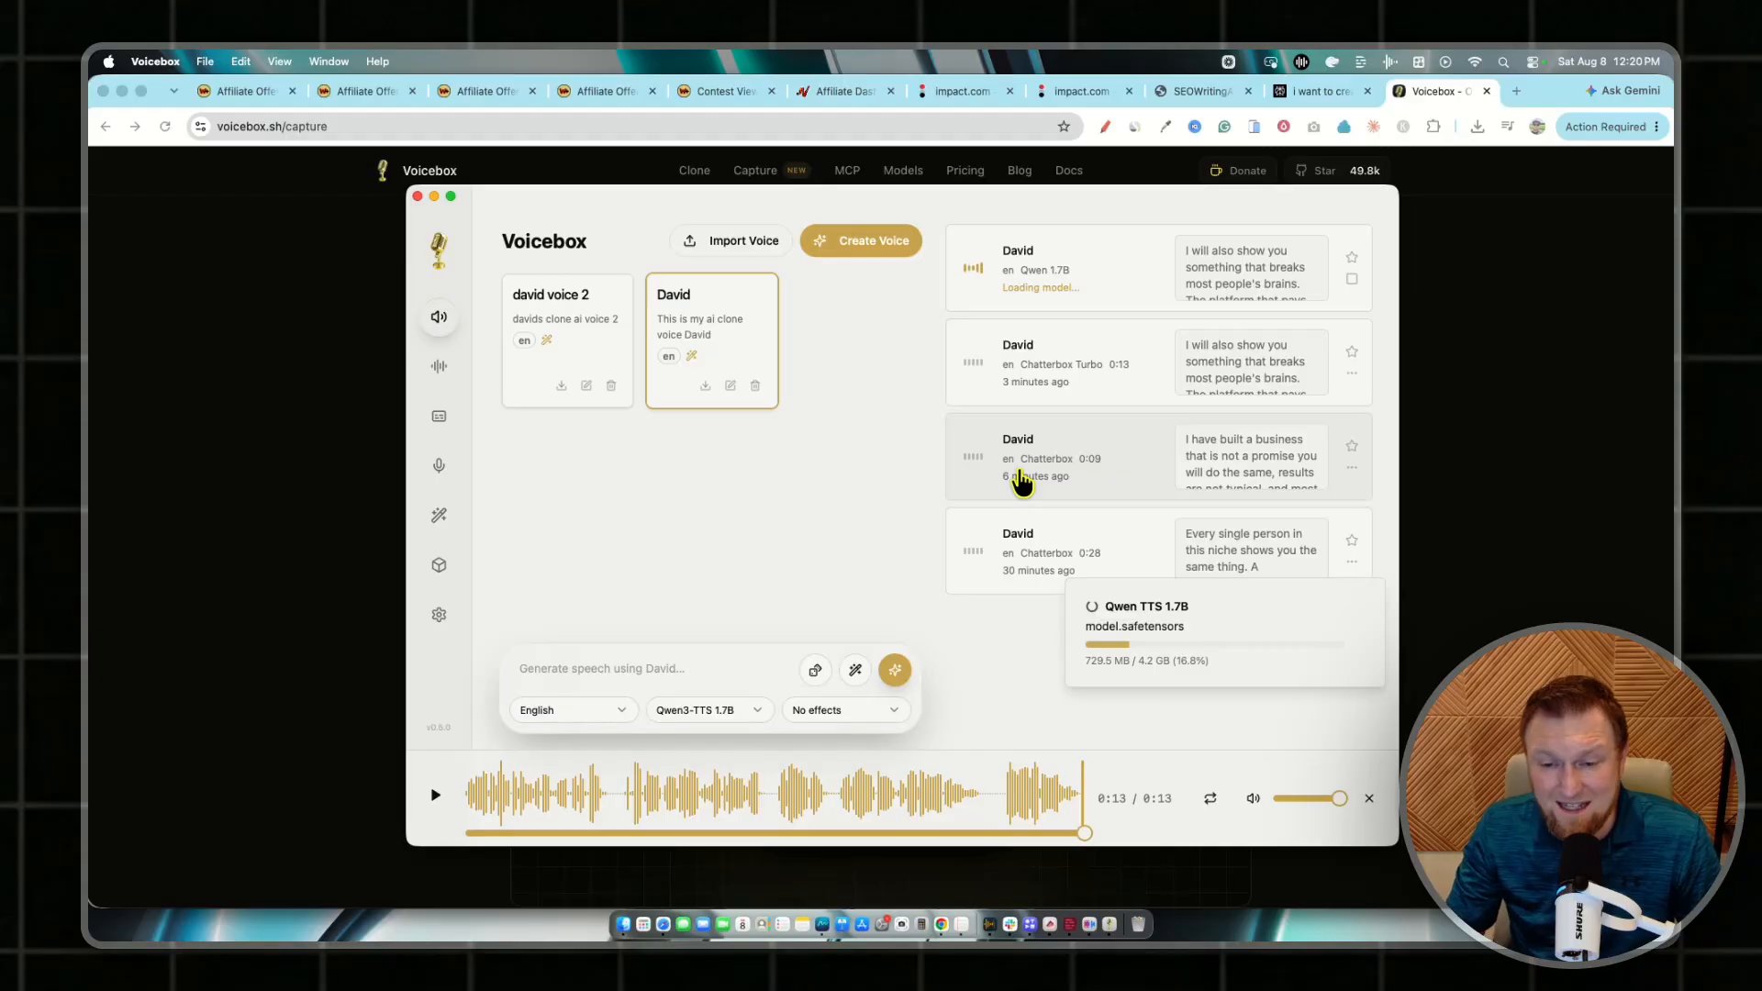
pyautogui.click(988, 794)
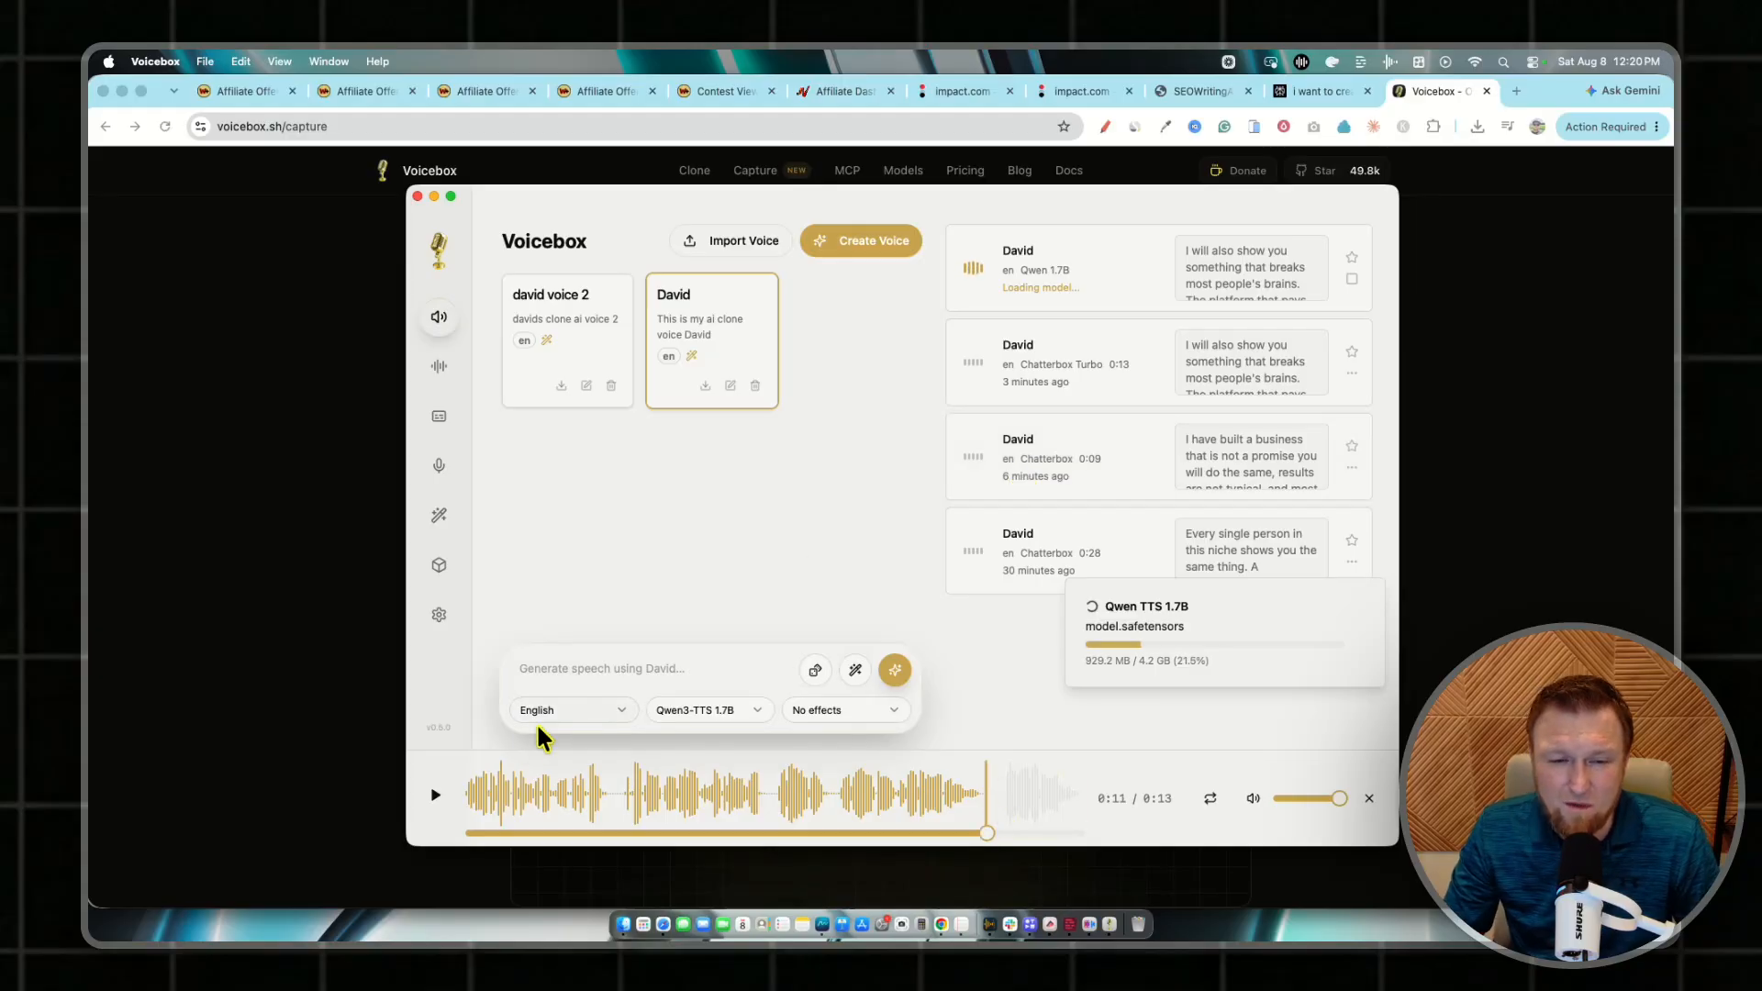
pyautogui.click(438, 796)
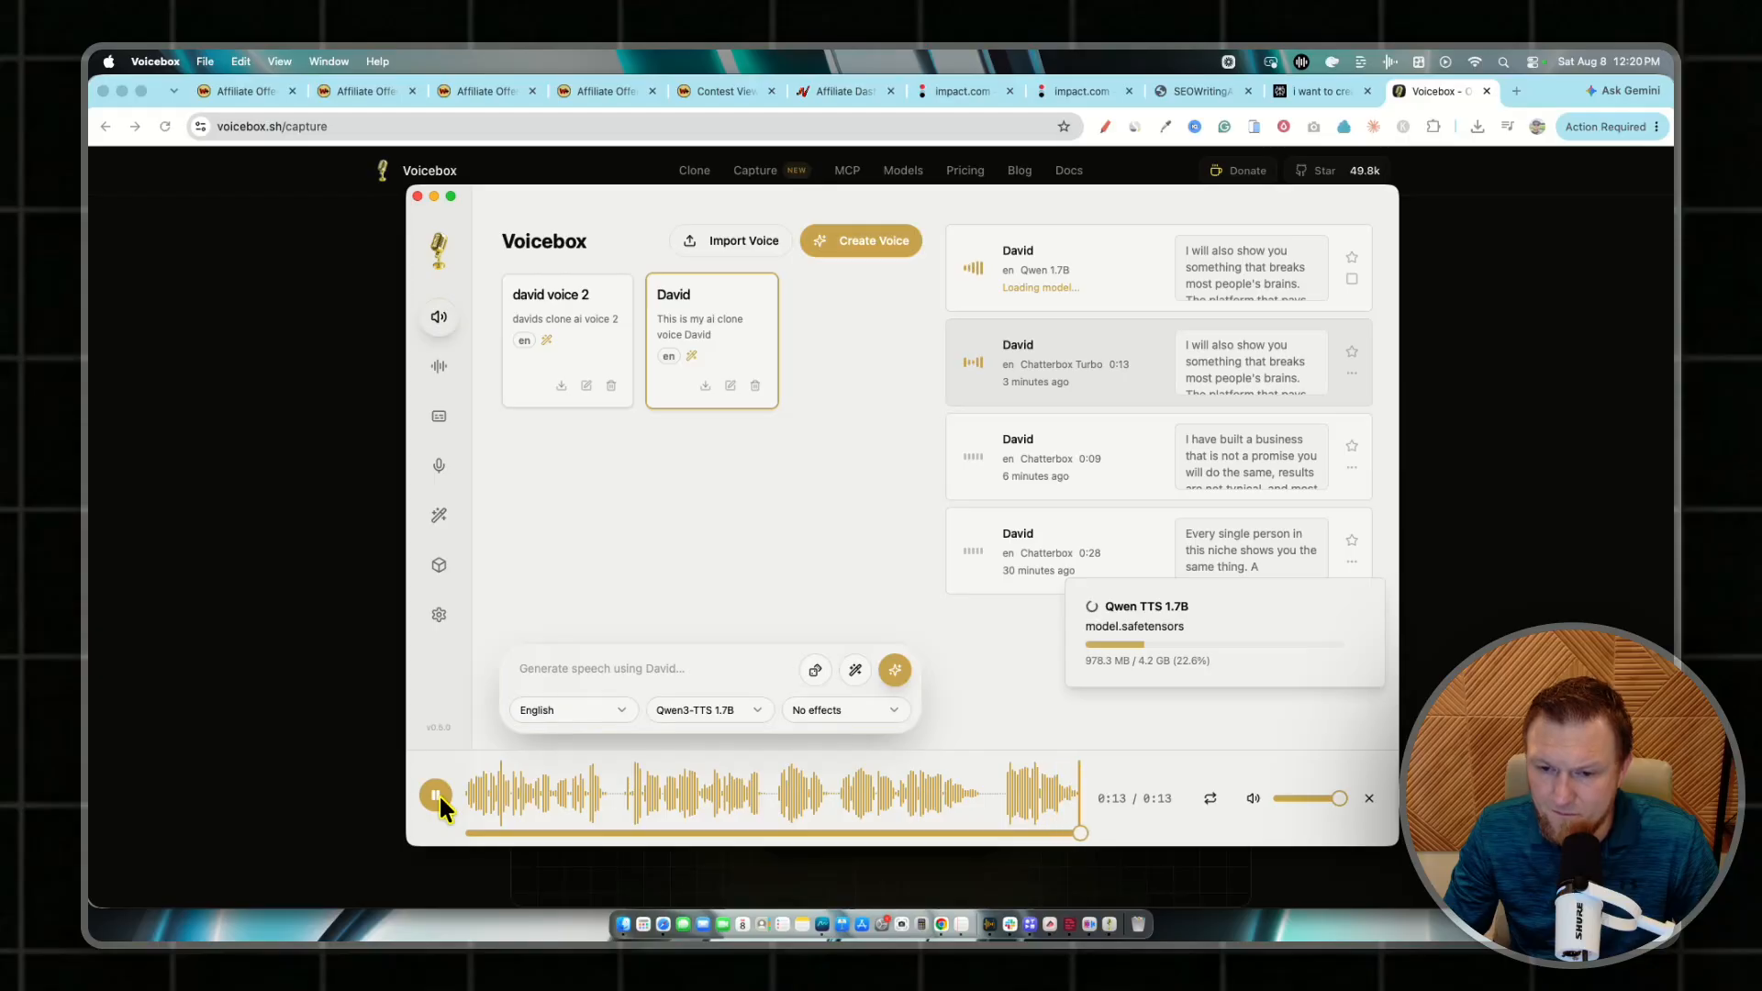
pyautogui.click(441, 794)
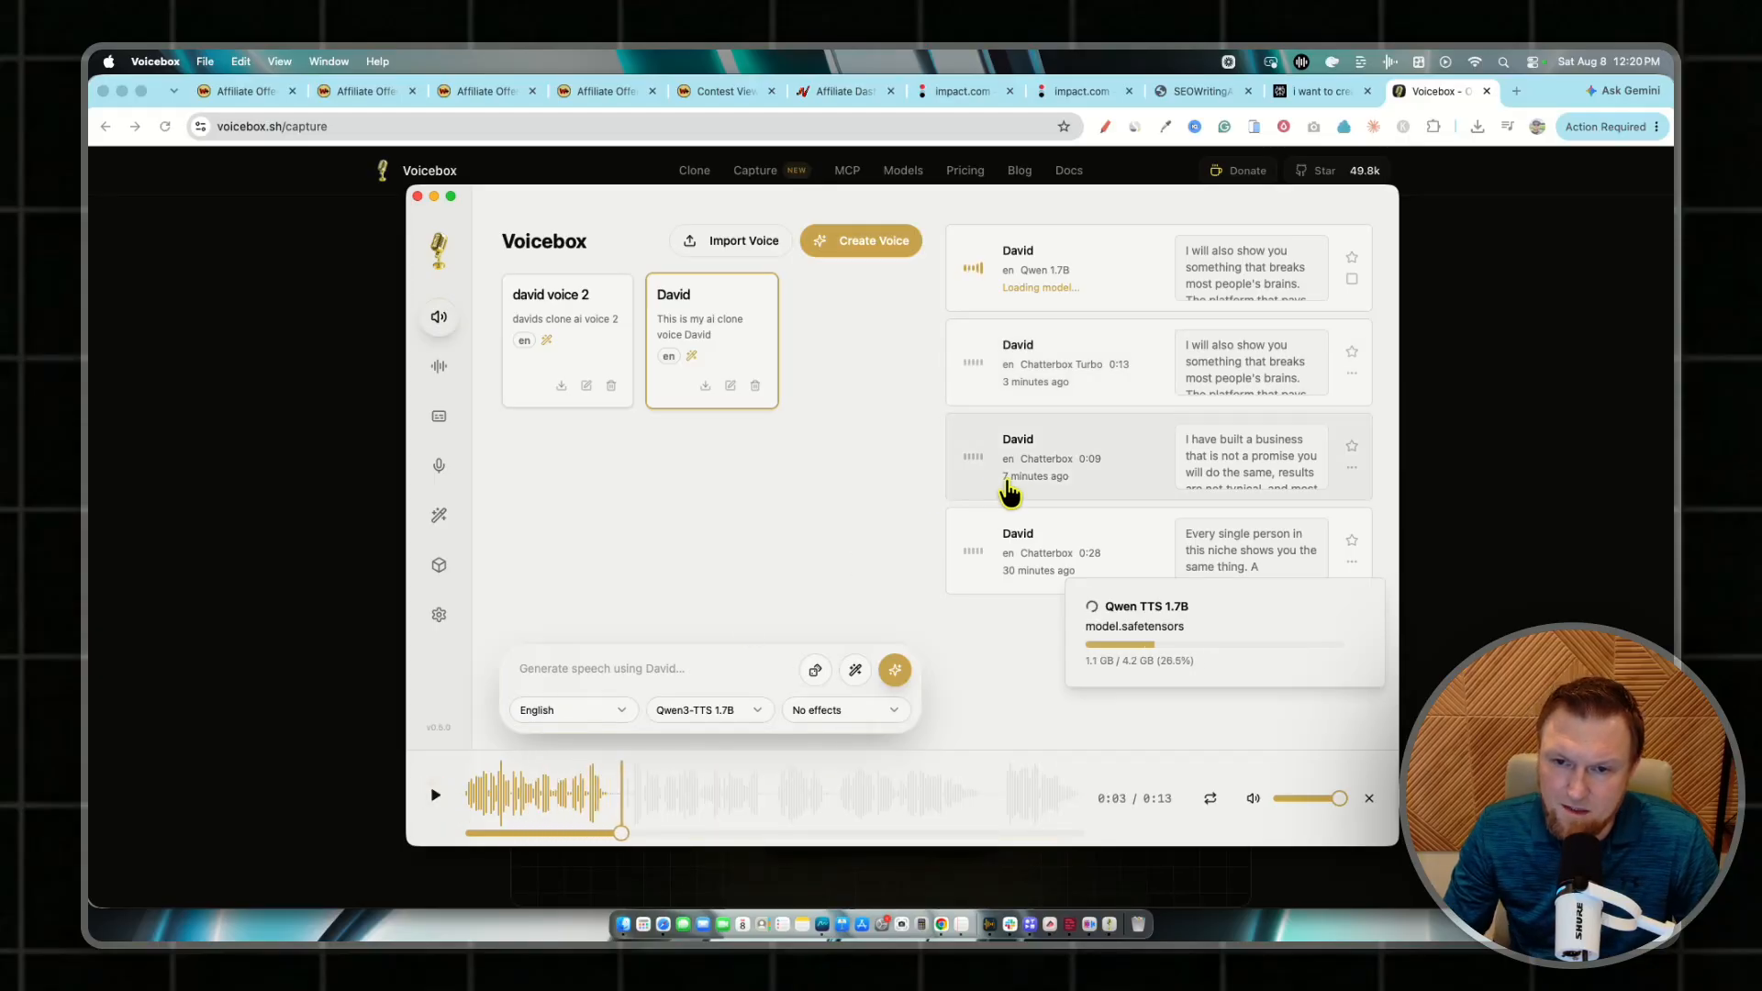
# - Play the start of the Chatterbox clip beginning "Every single person in this niche", mark it as a favorite and open its options
pyautogui.click(1041, 561)
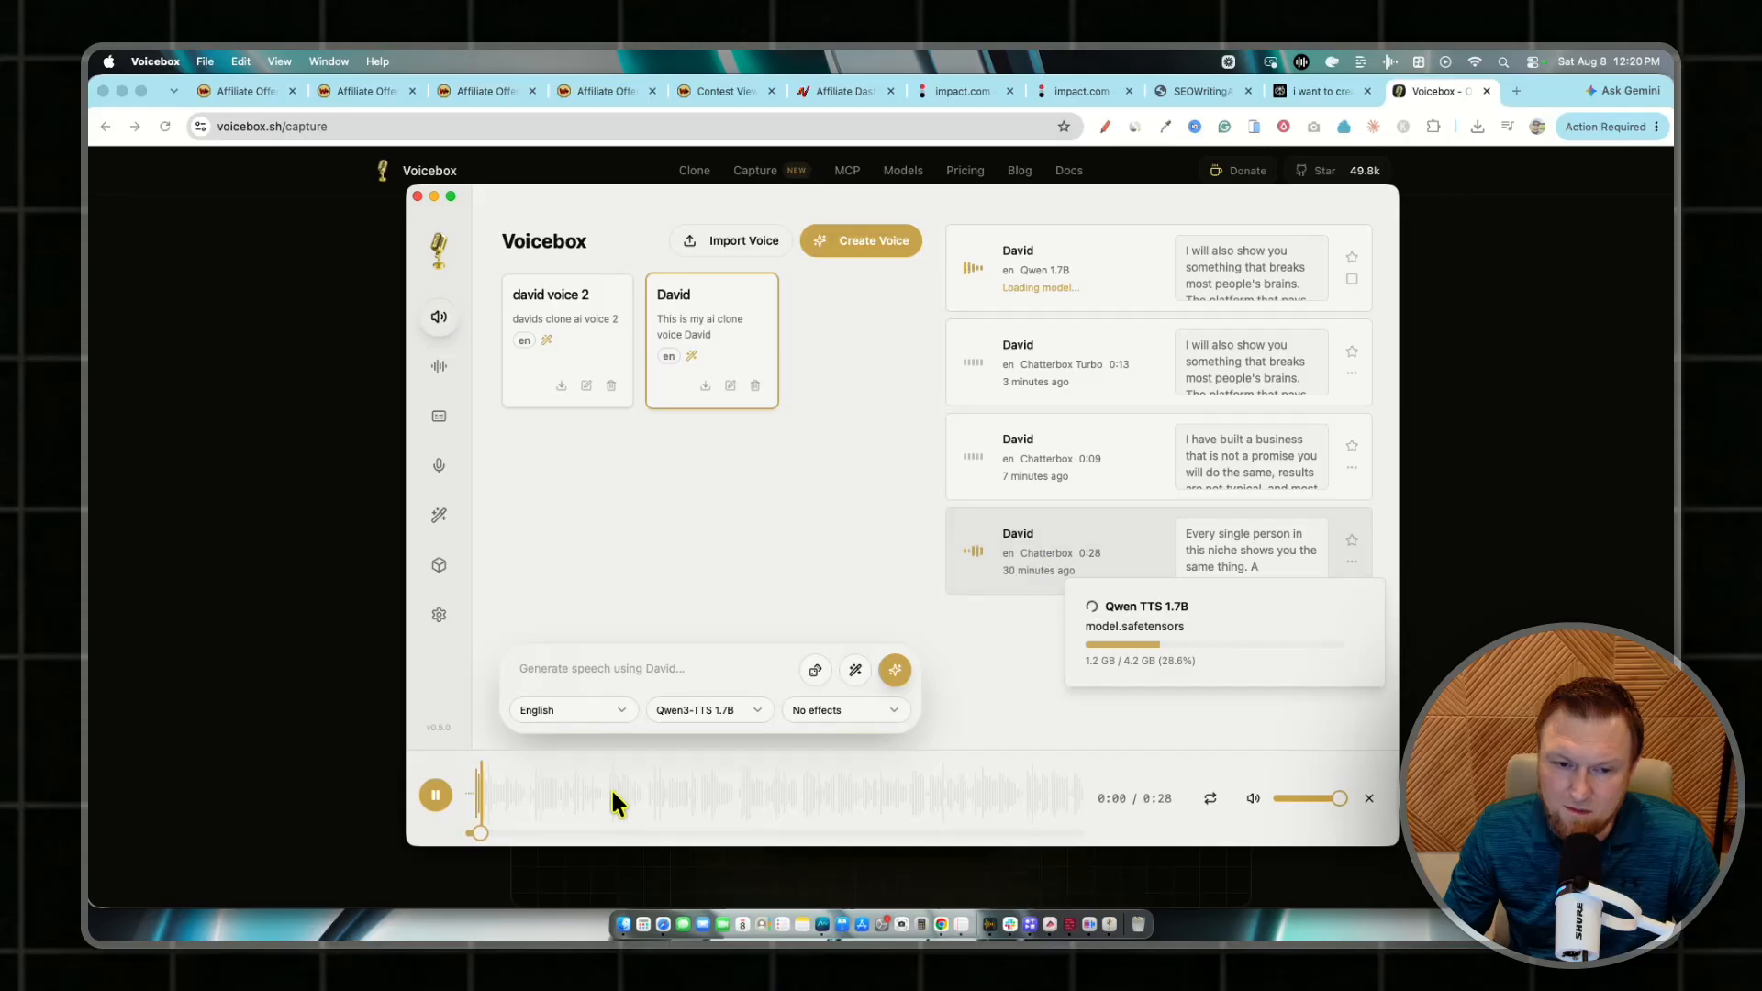
pyautogui.click(437, 795)
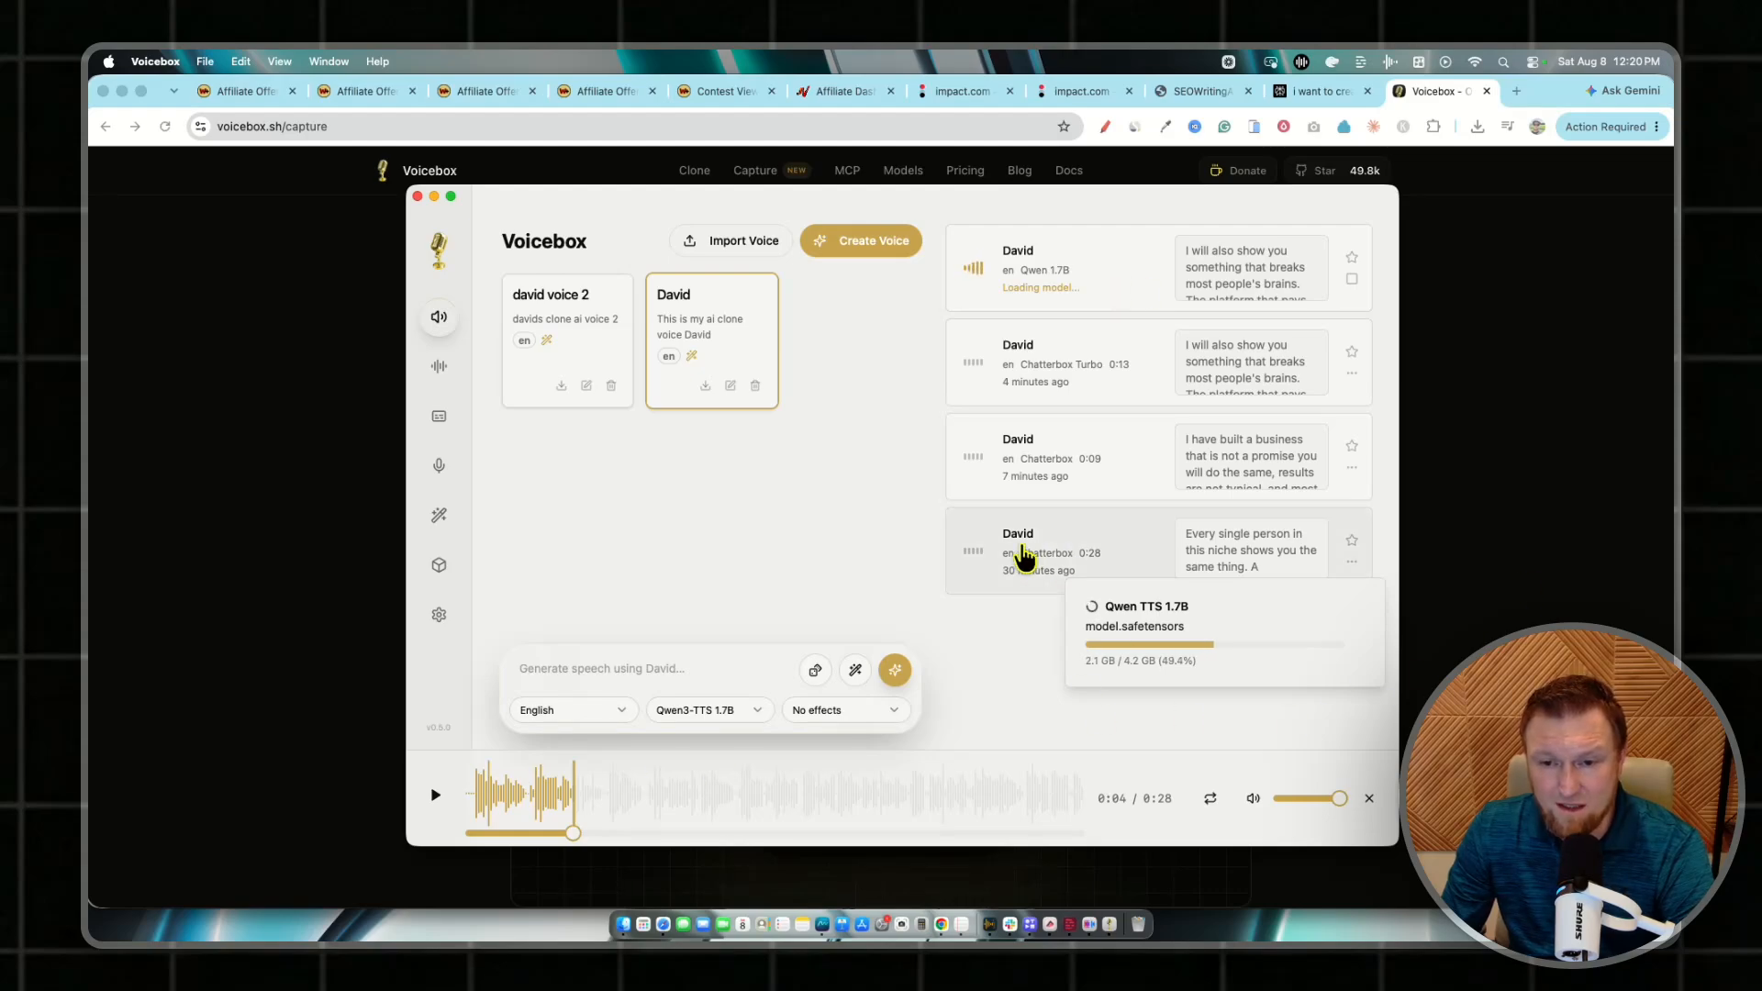
pyautogui.click(1351, 541)
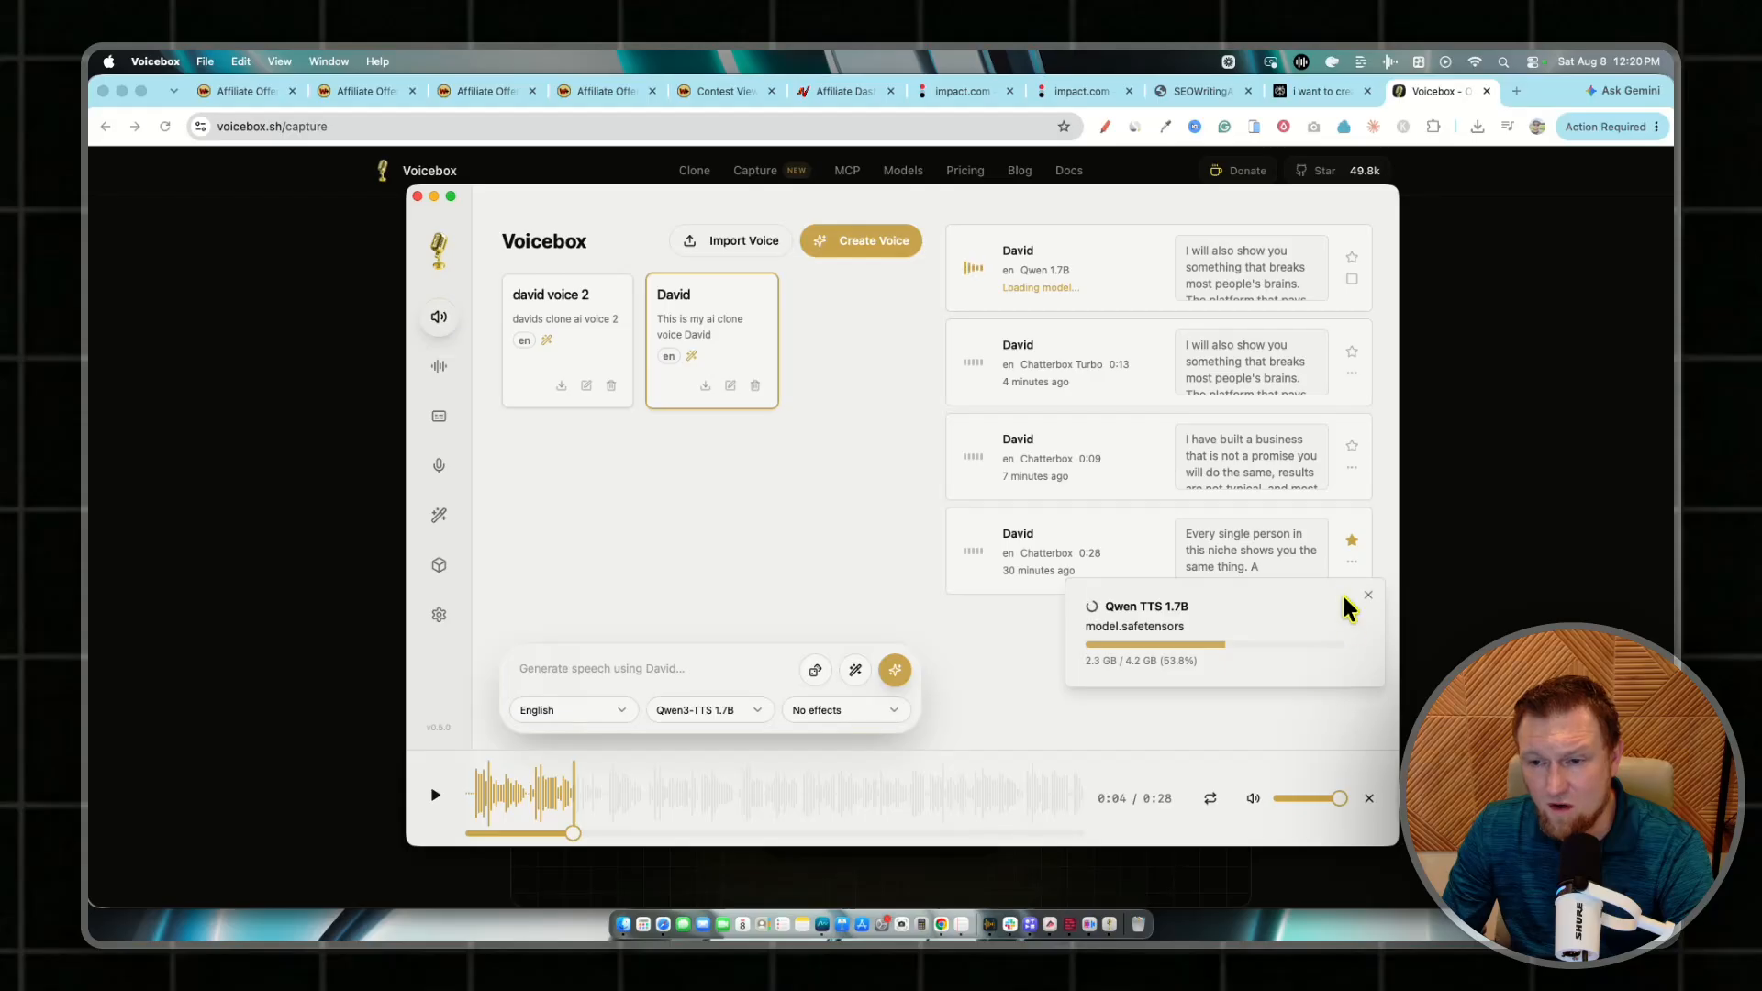
pyautogui.click(1351, 562)
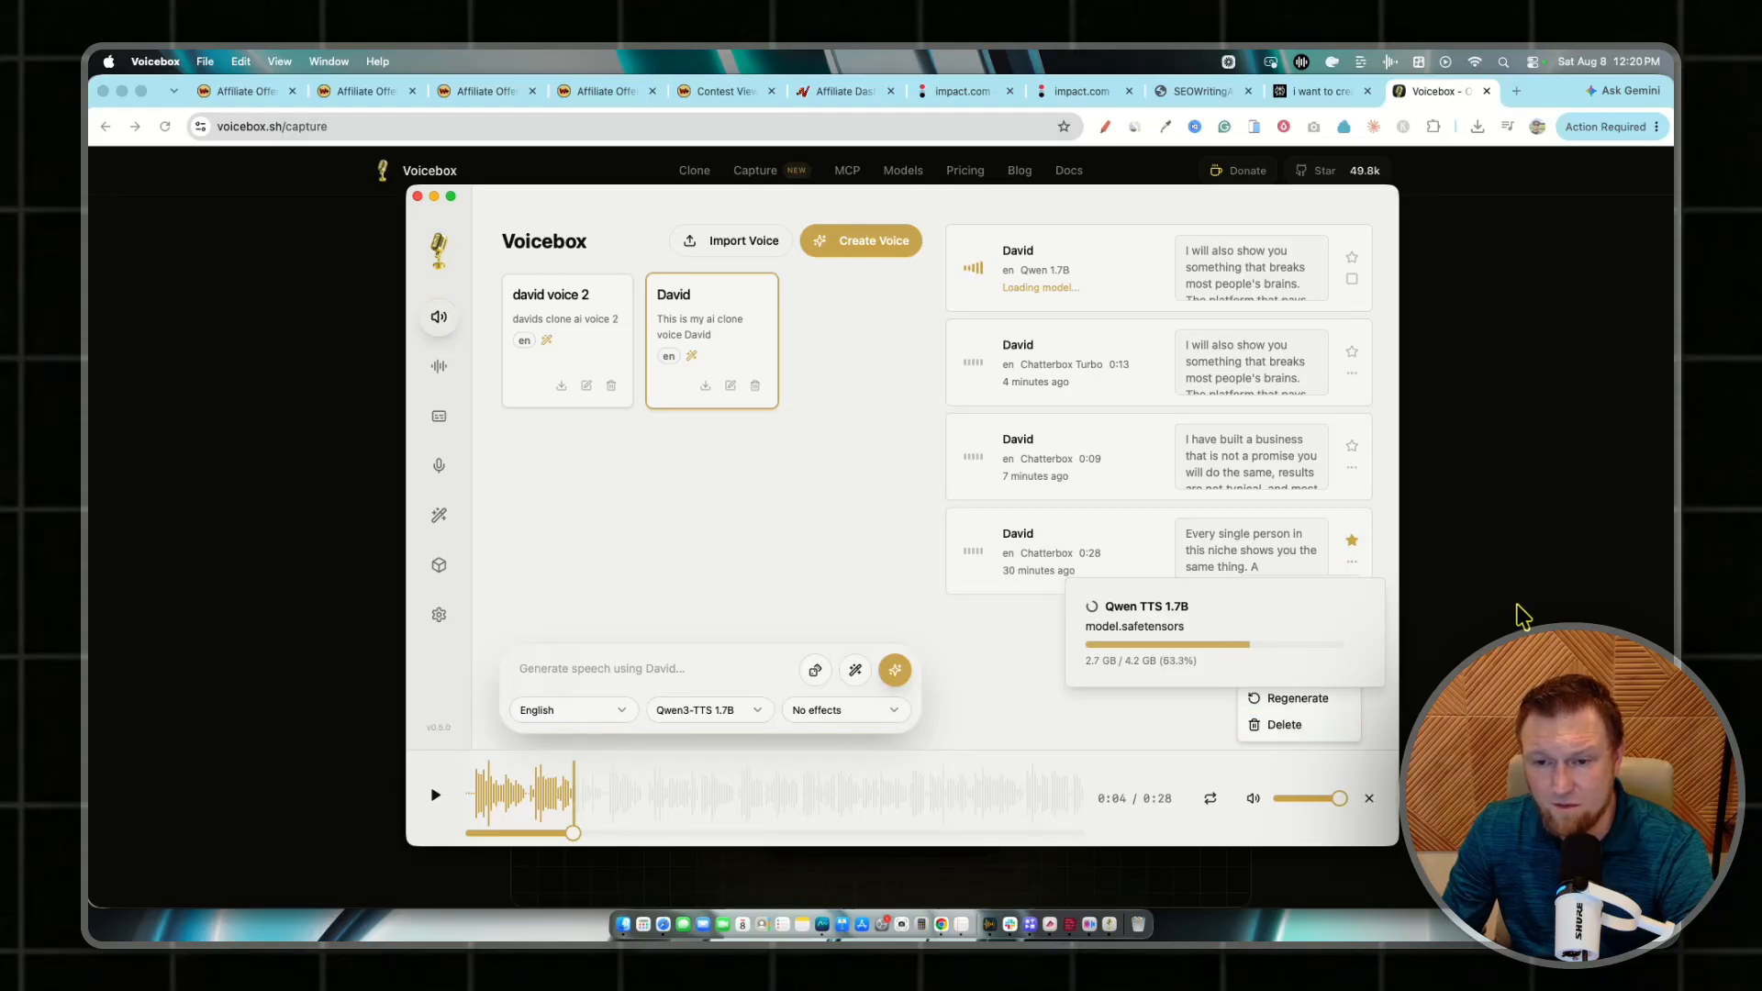
# - Launch CapCut and create a new project
pyautogui.press('super+q')
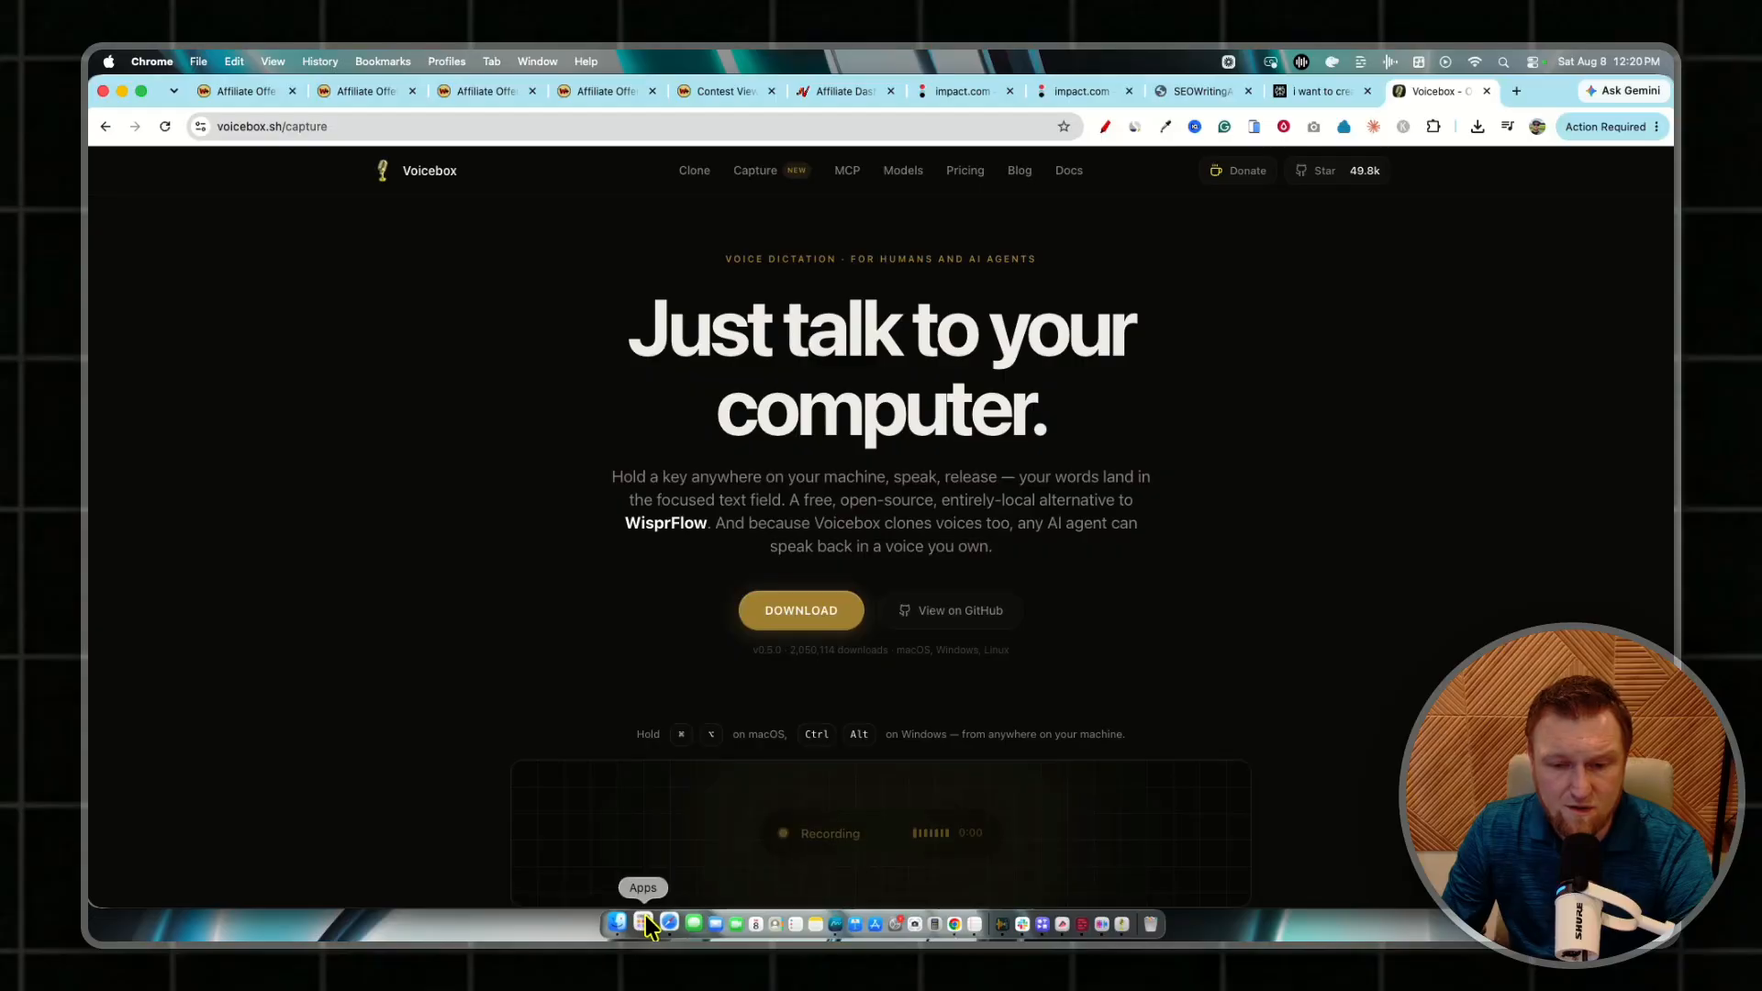
pyautogui.click(647, 916)
pyautogui.write('capcut')
pyautogui.press('Return')
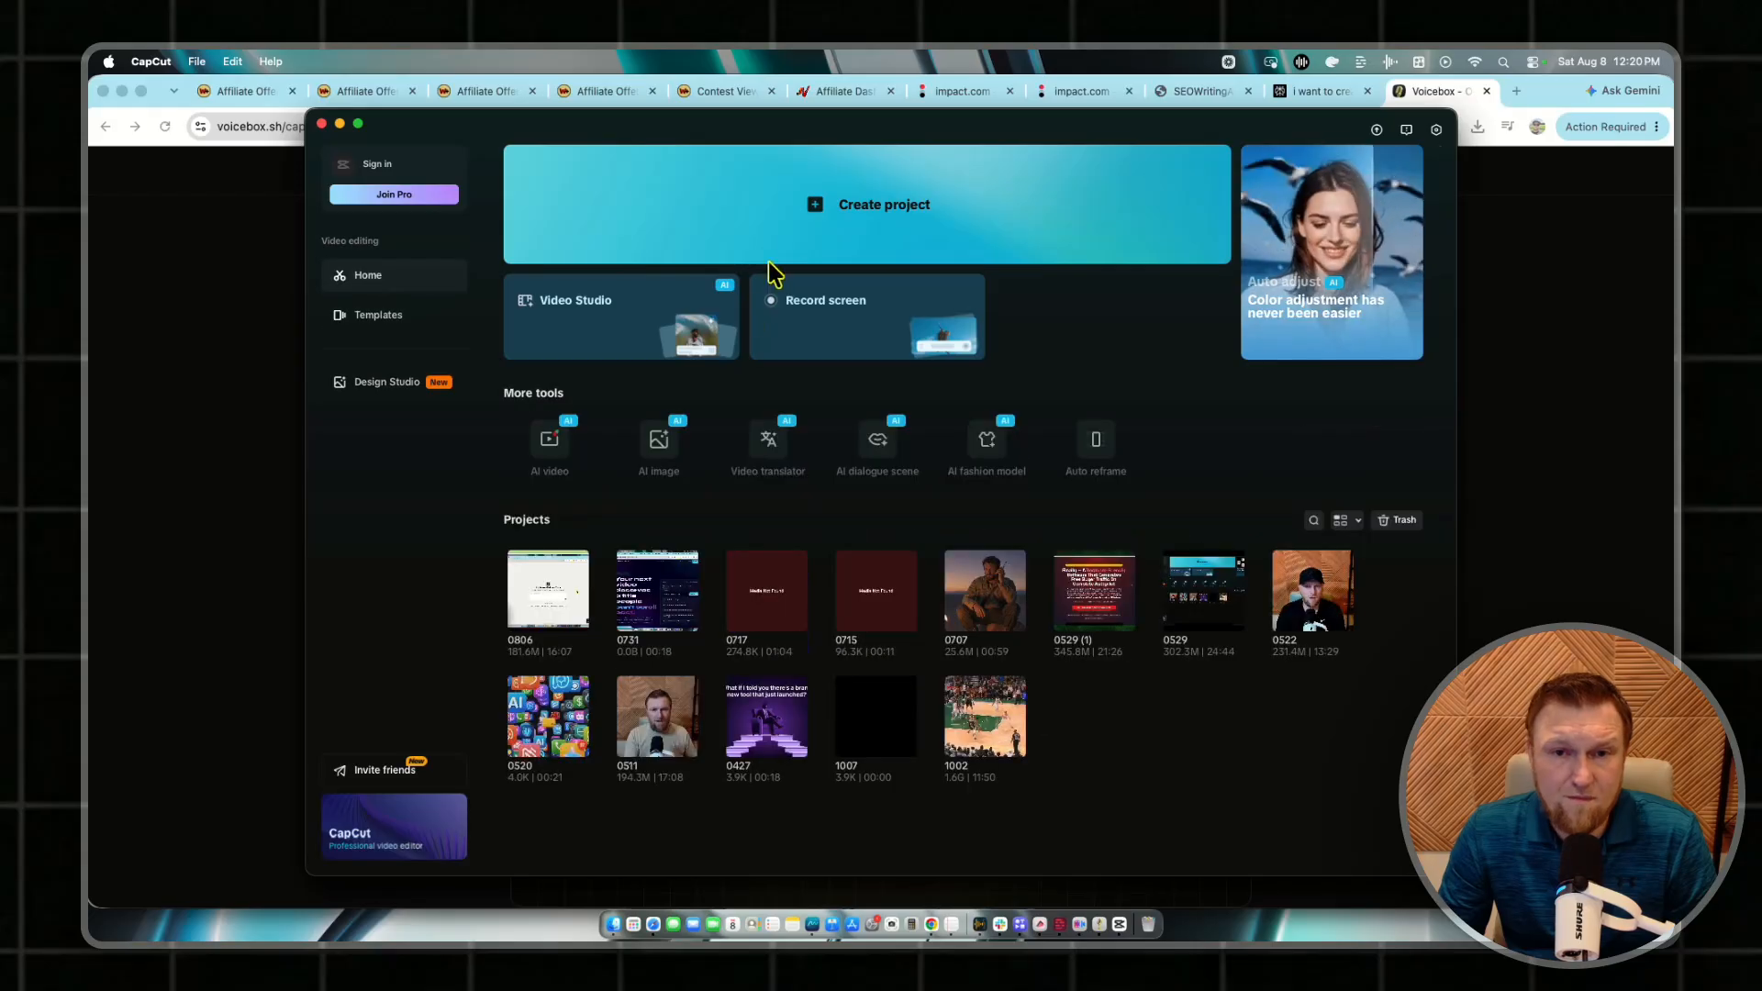
pyautogui.click(784, 234)
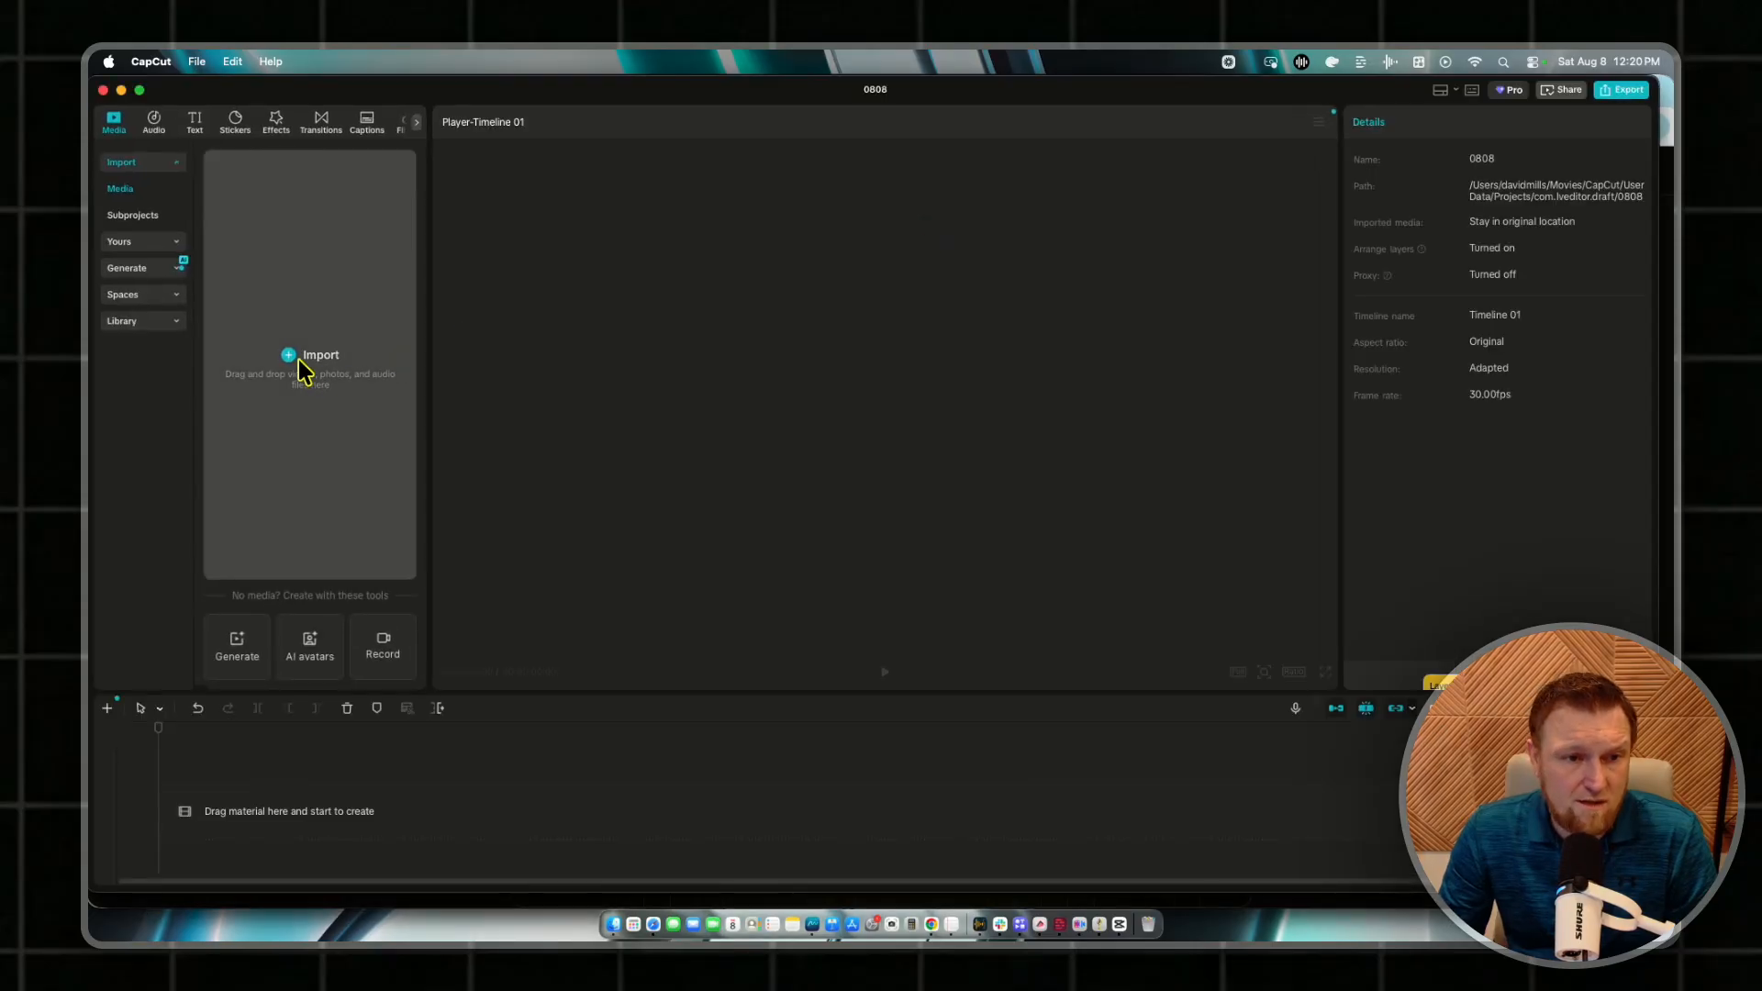
# - Import the 28-second Chatterbox WAV from Finder into the project and place it at the start of the timeline
pyautogui.click(290, 358)
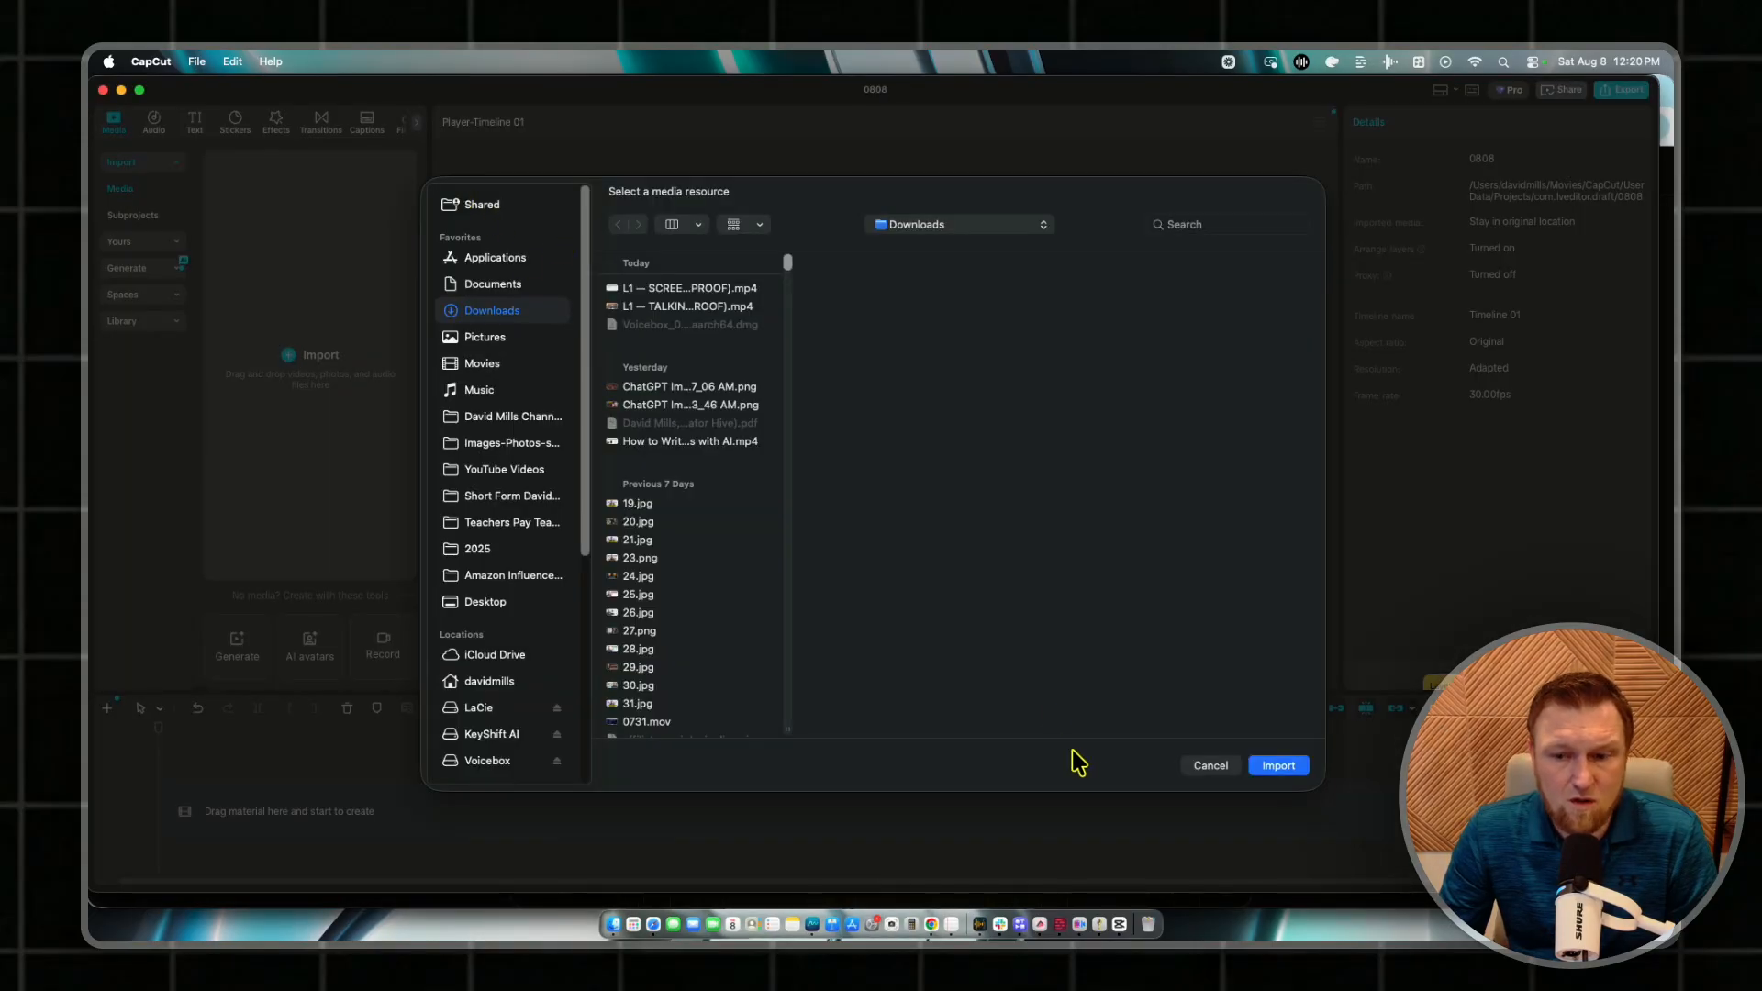
pyautogui.click(1211, 766)
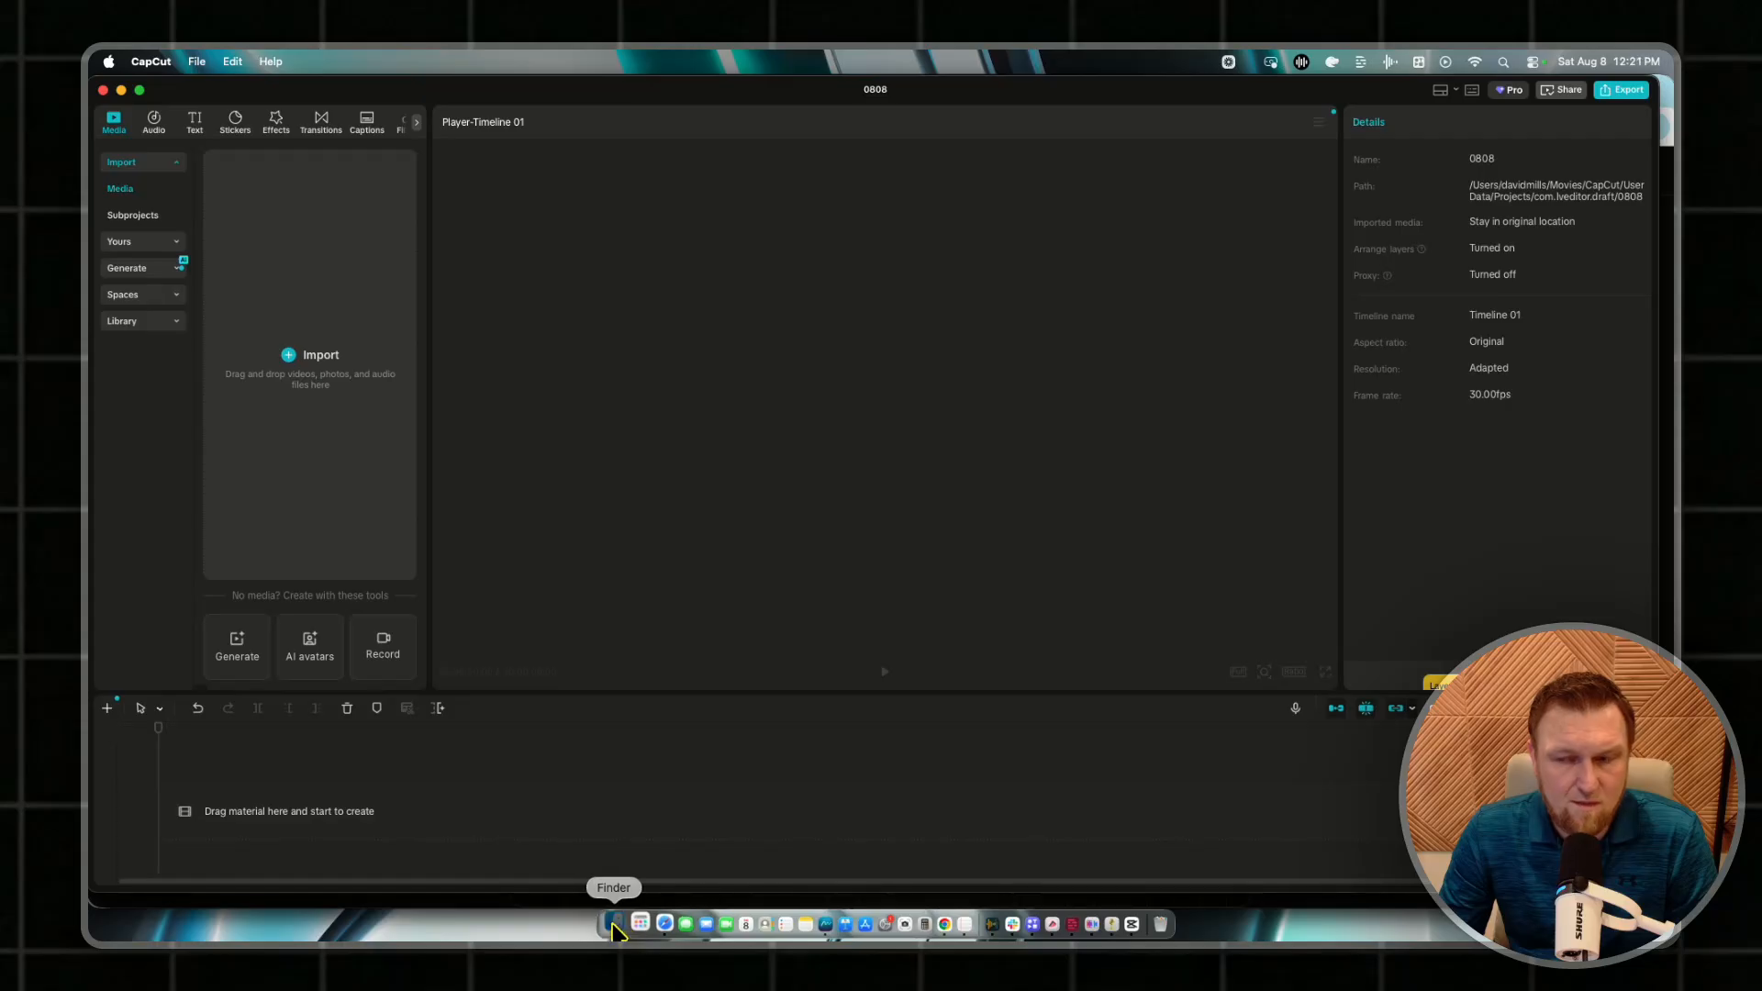
pyautogui.click(613, 927)
pyautogui.moveTo(736, 330); pyautogui.dragTo(1671, 303)
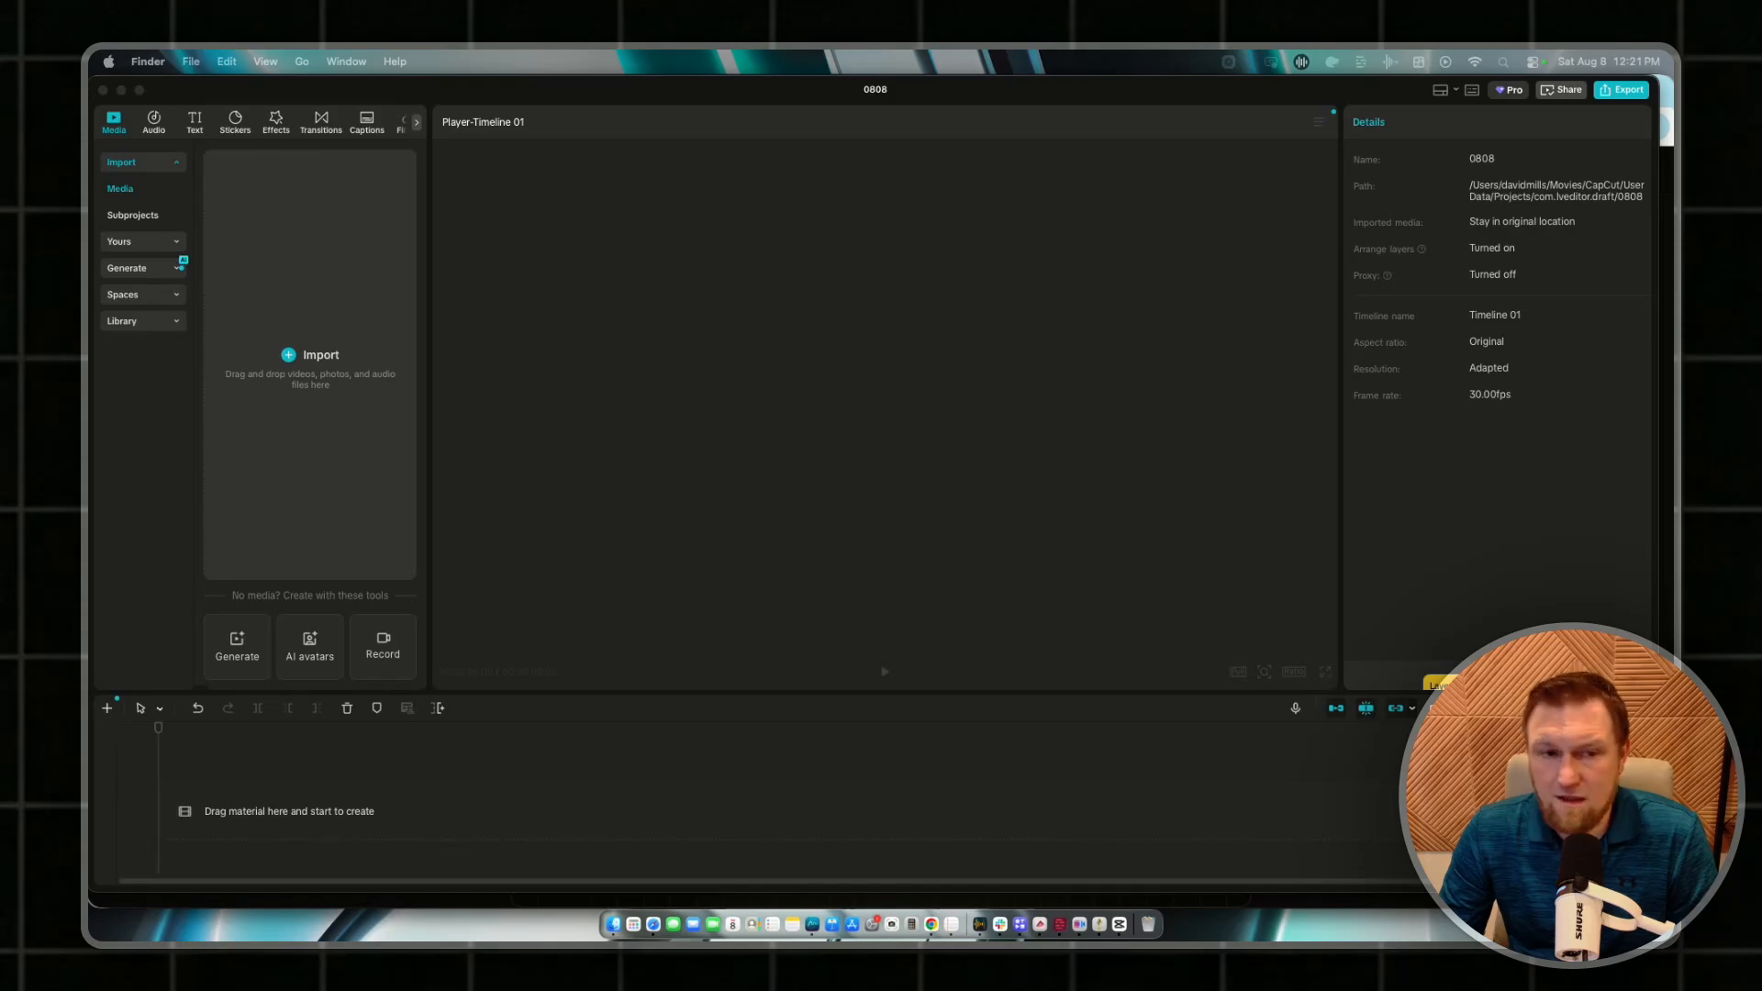
pyautogui.moveTo(1193, 294); pyautogui.dragTo(395, 427)
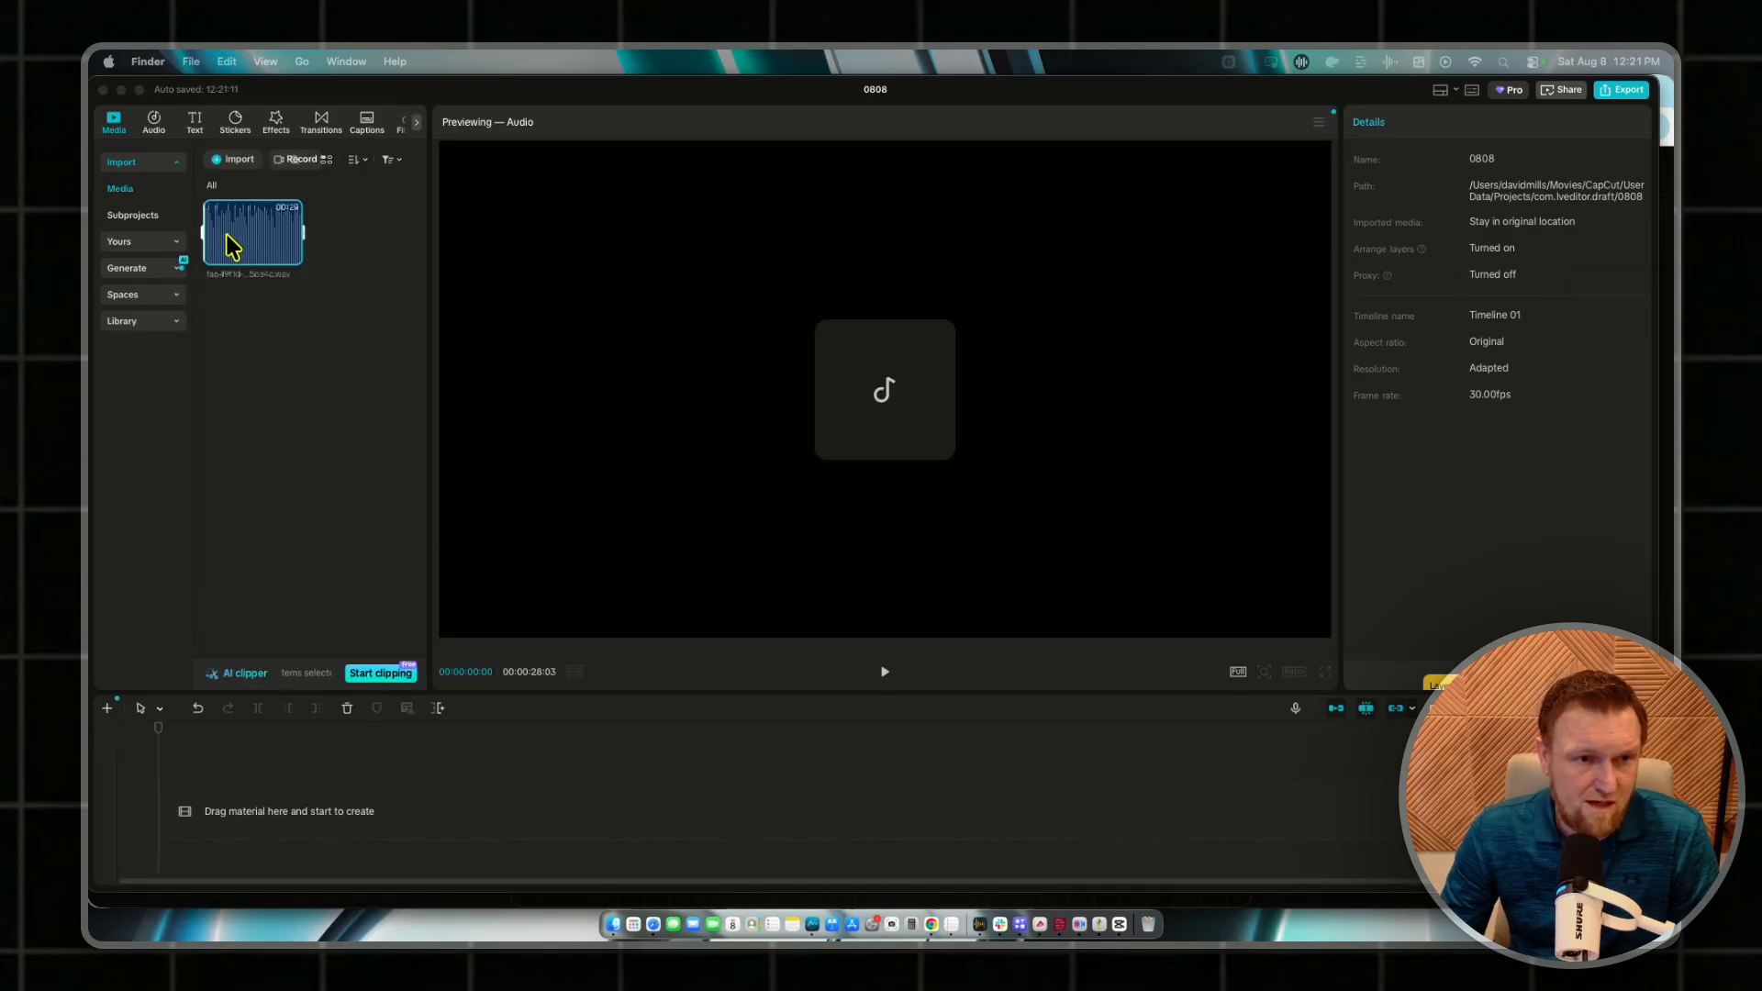
pyautogui.moveTo(280, 243); pyautogui.dragTo(238, 844)
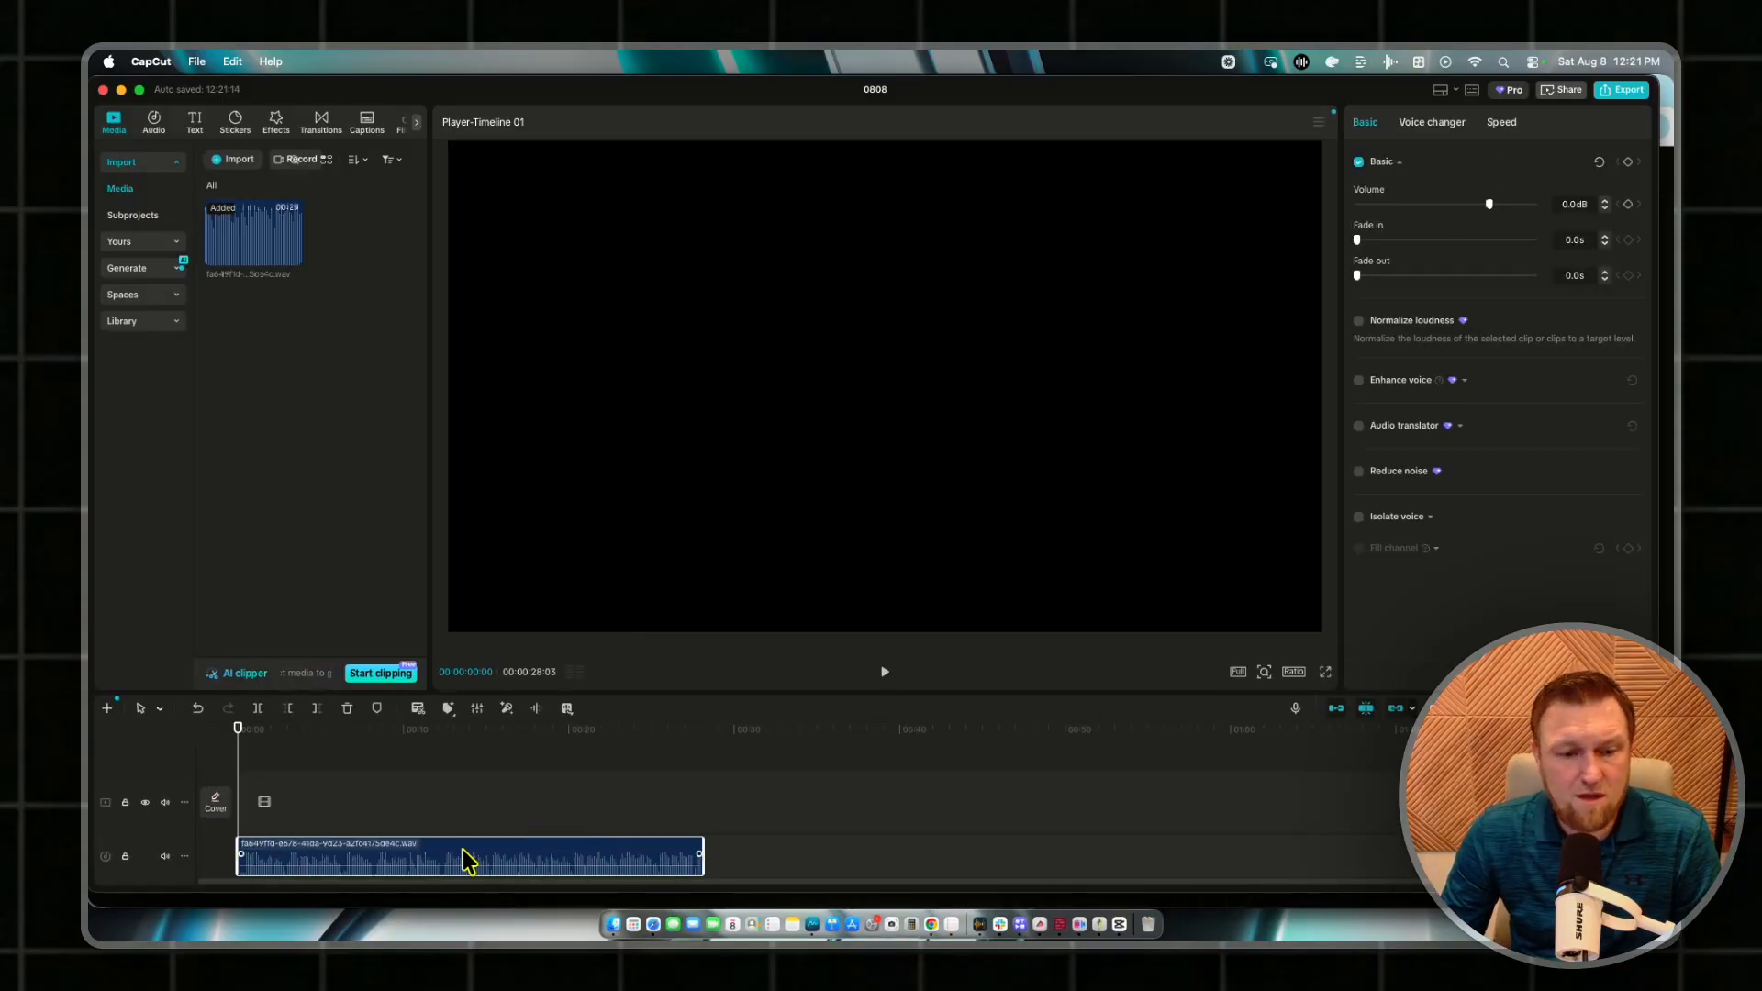
# - Set the voice clip's speed to 0.90x and play it back from the start
pyautogui.click(1505, 127)
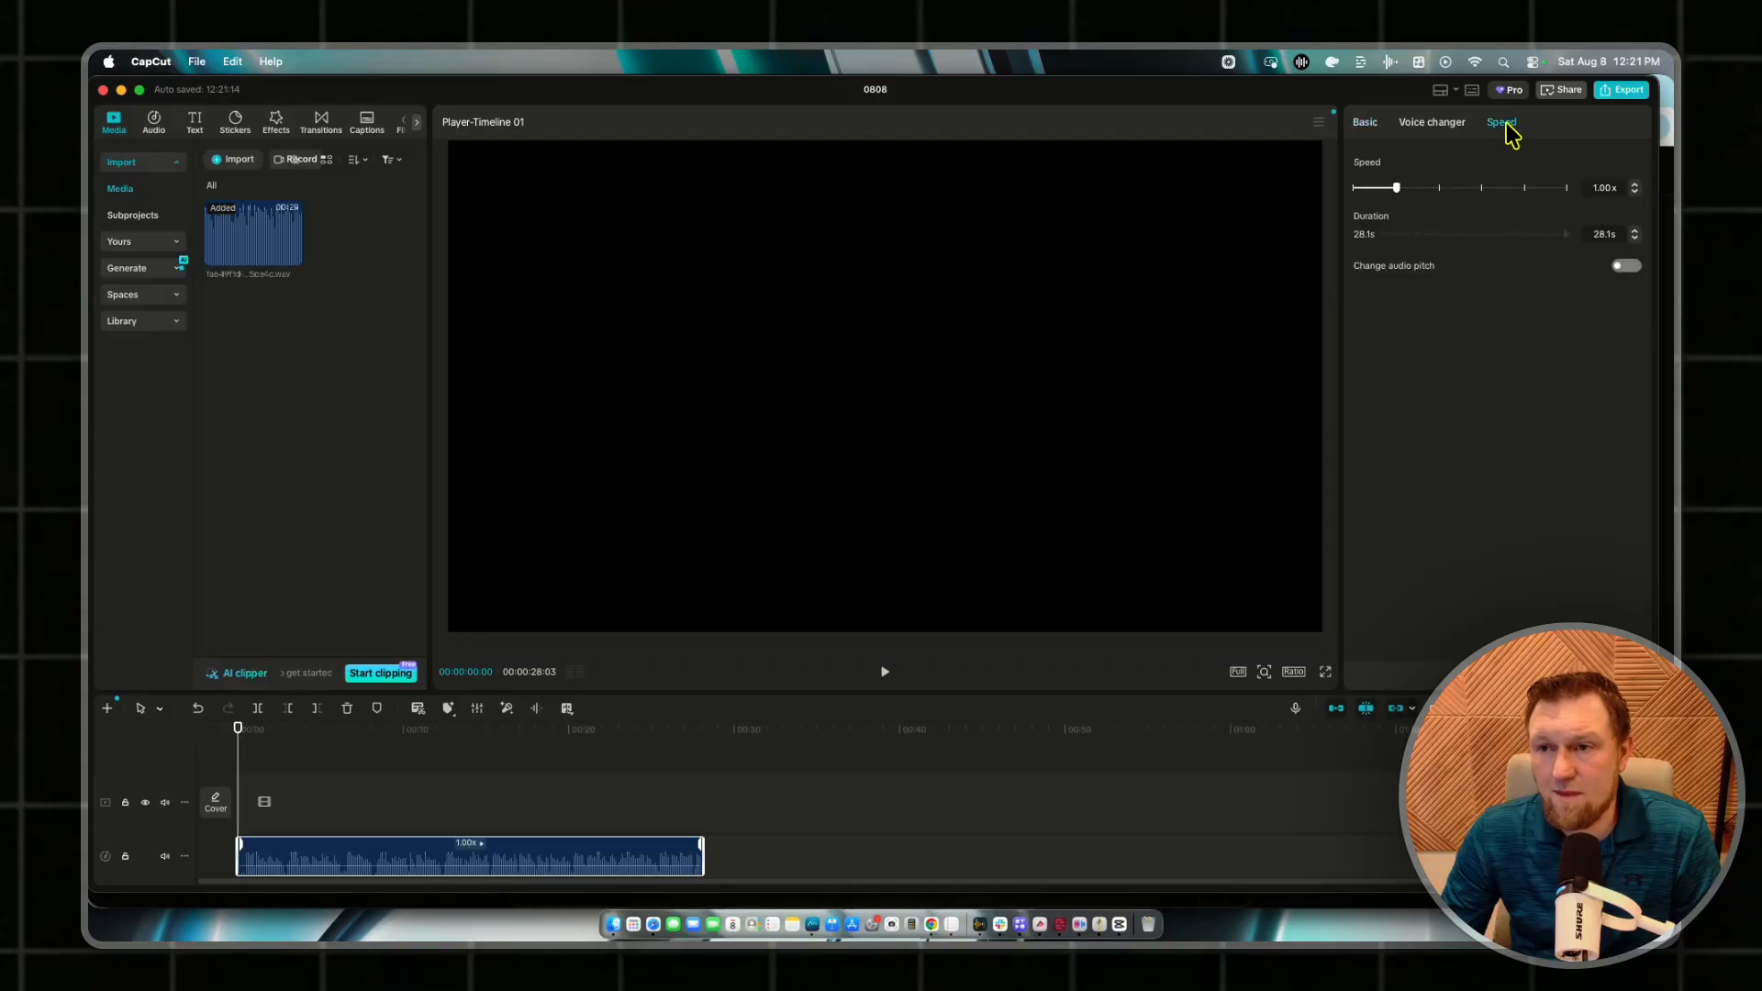
pyautogui.click(1634, 192)
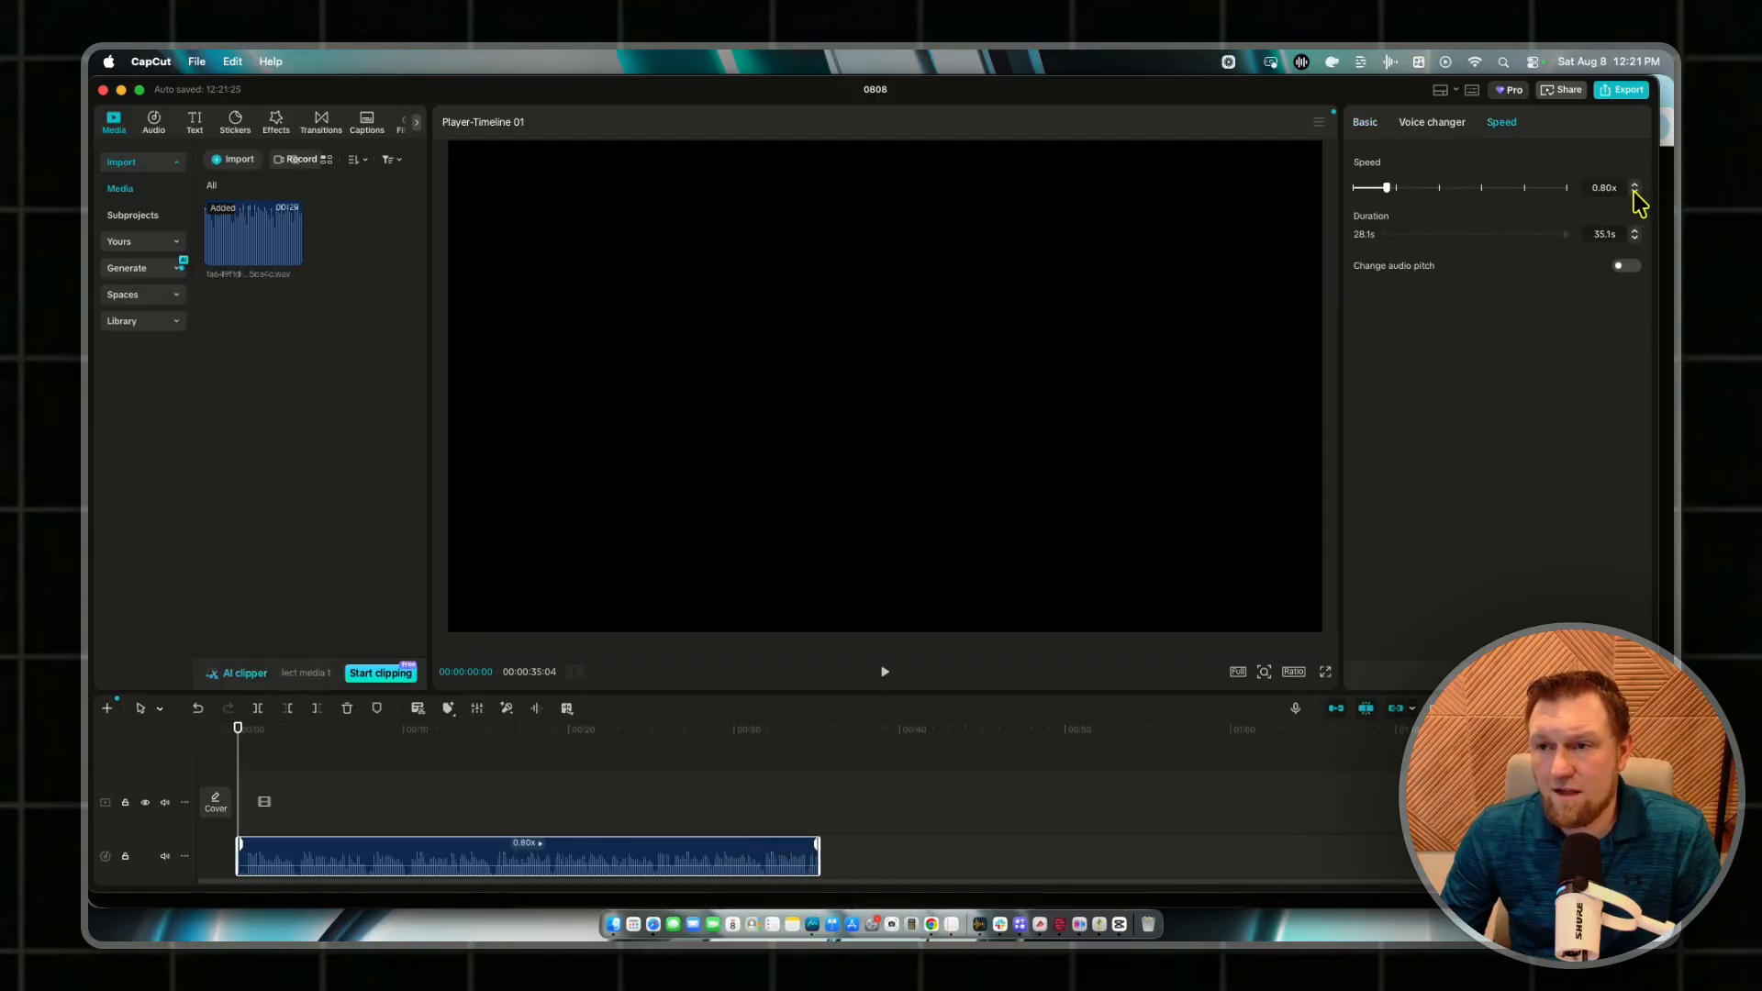
pyautogui.click(1635, 184)
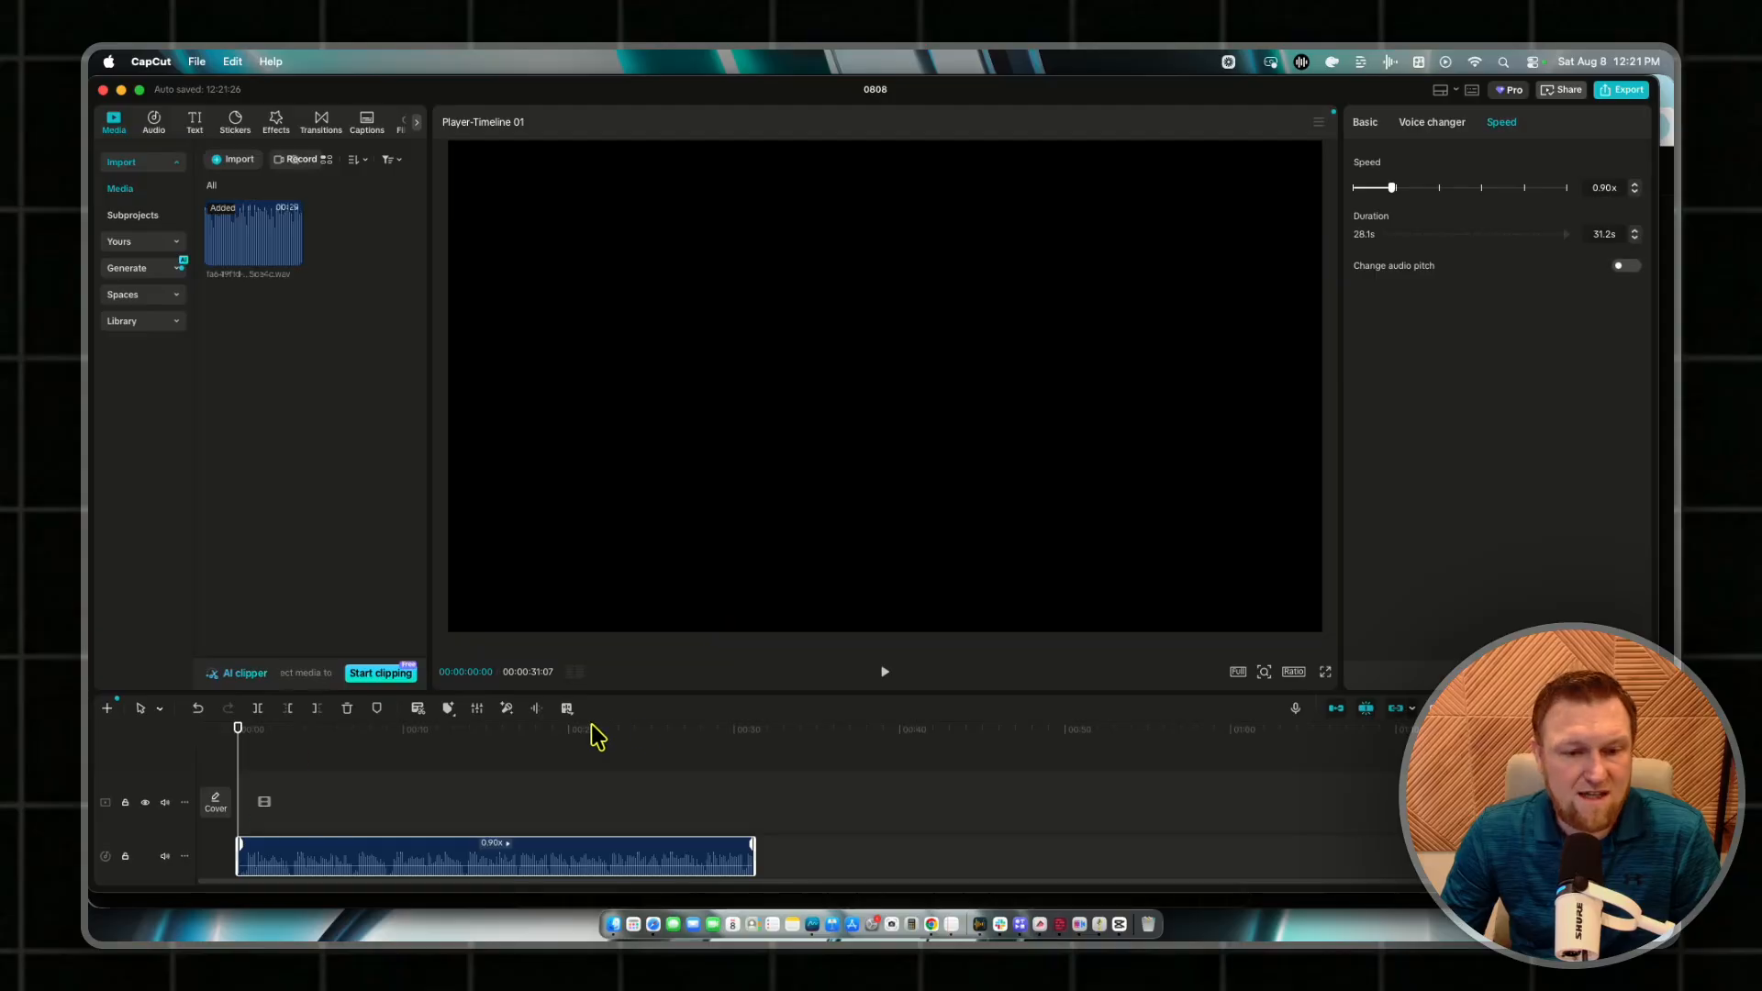
pyautogui.click(885, 676)
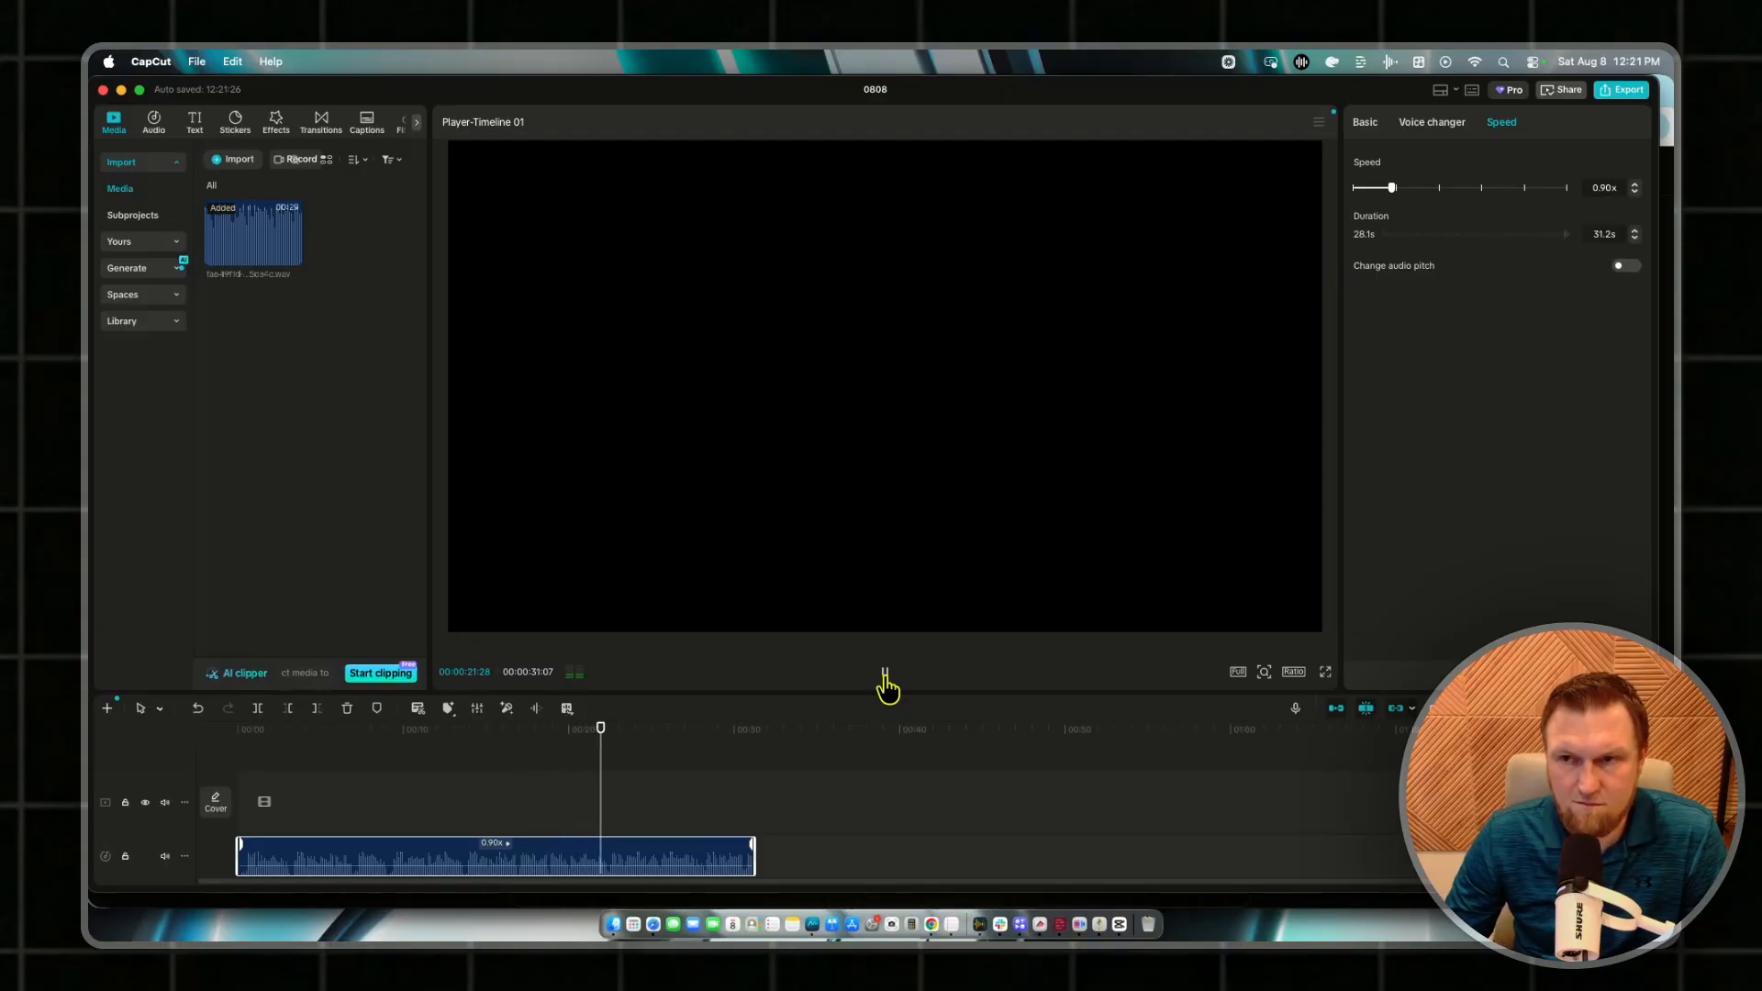
# - Stop playback, set the voice clip's speed to 0.80x and listen to a few more seconds
pyautogui.press('space')
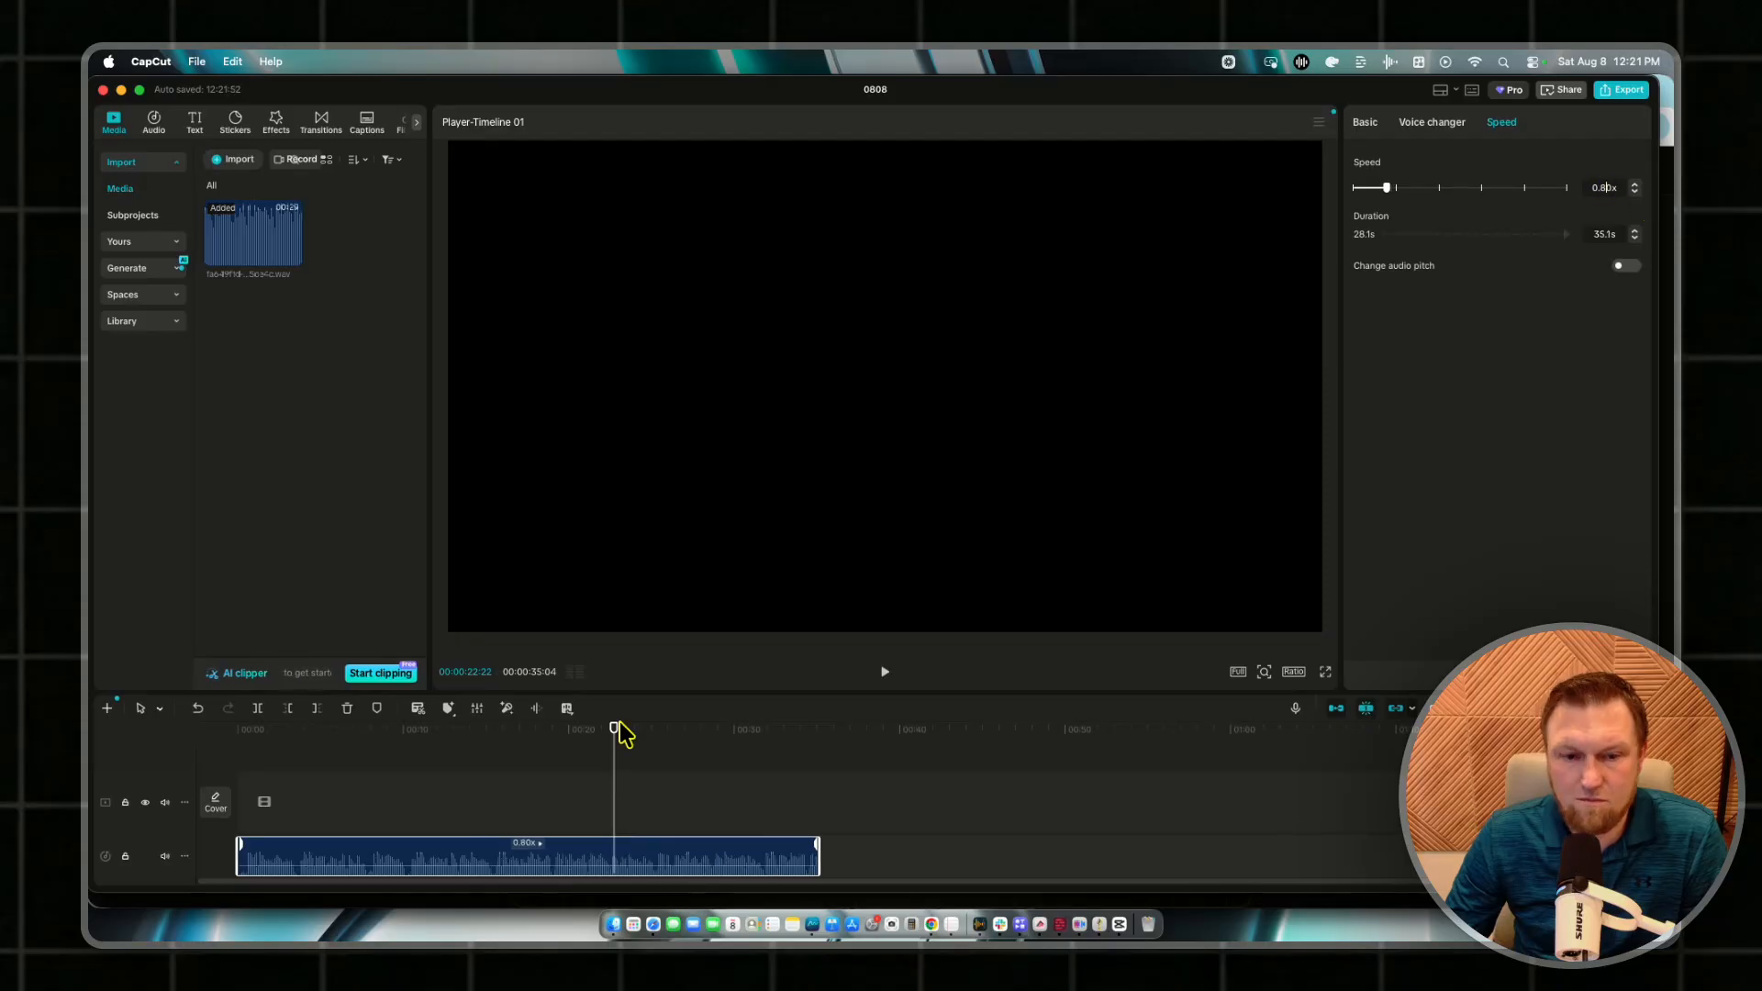
pyautogui.click(885, 672)
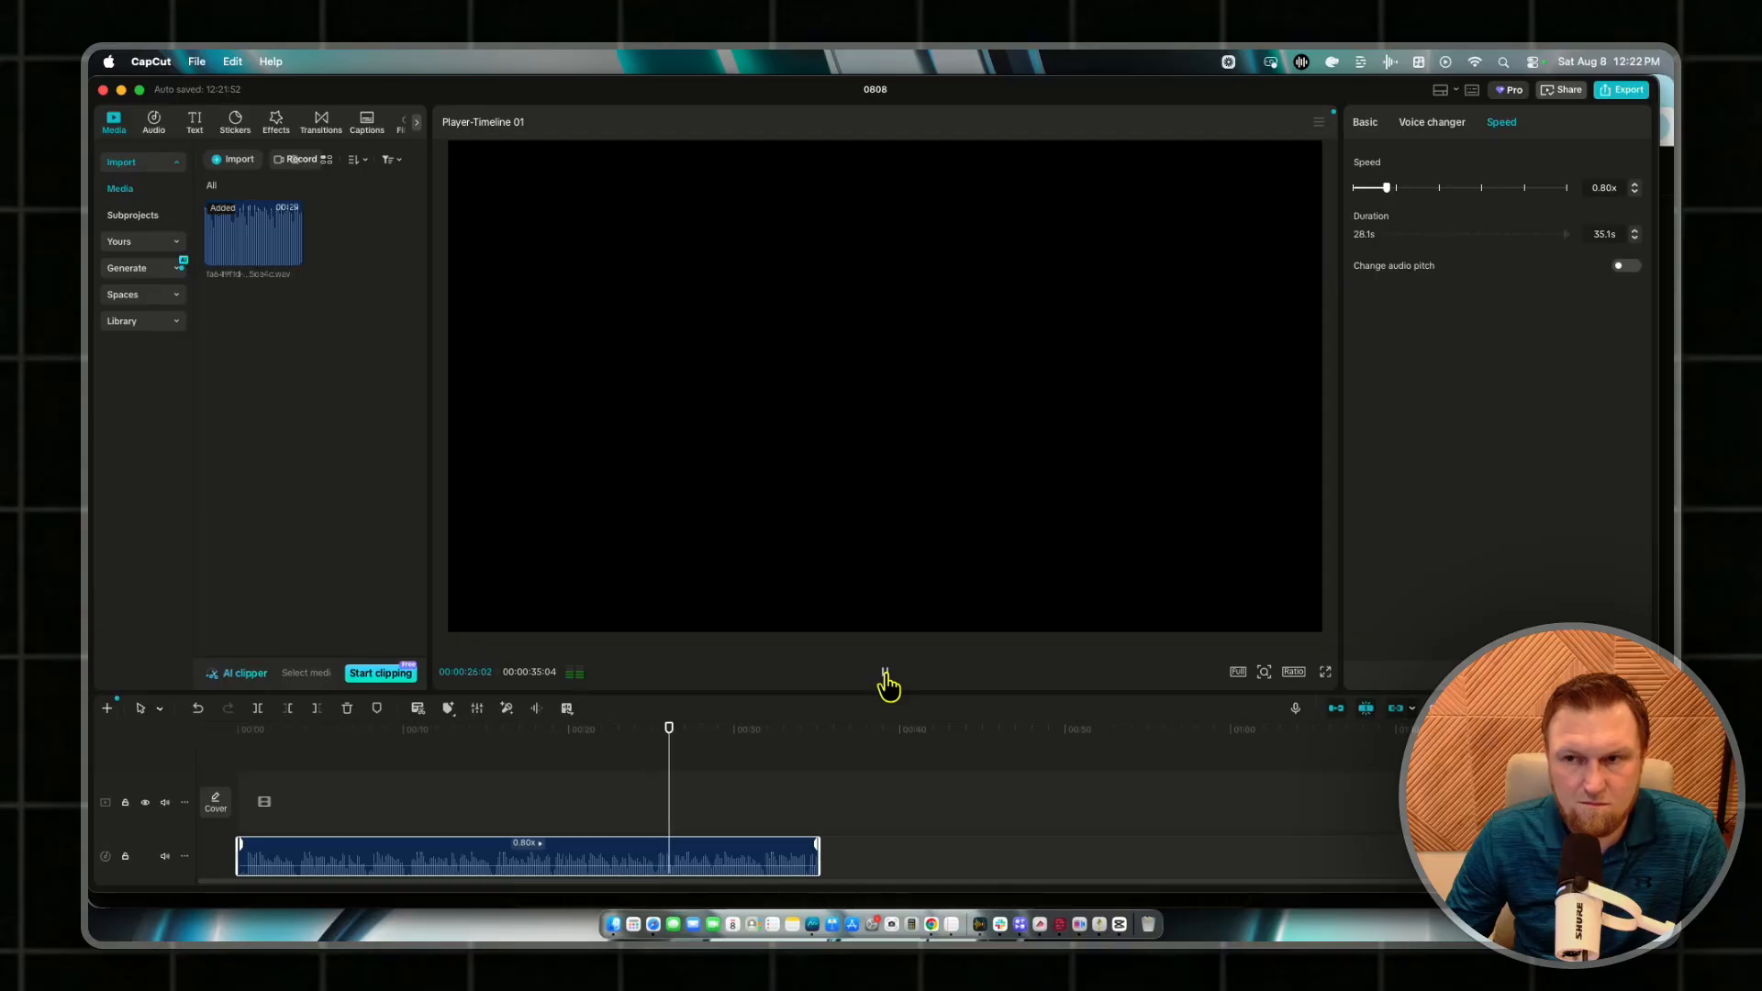
pyautogui.click(887, 679)
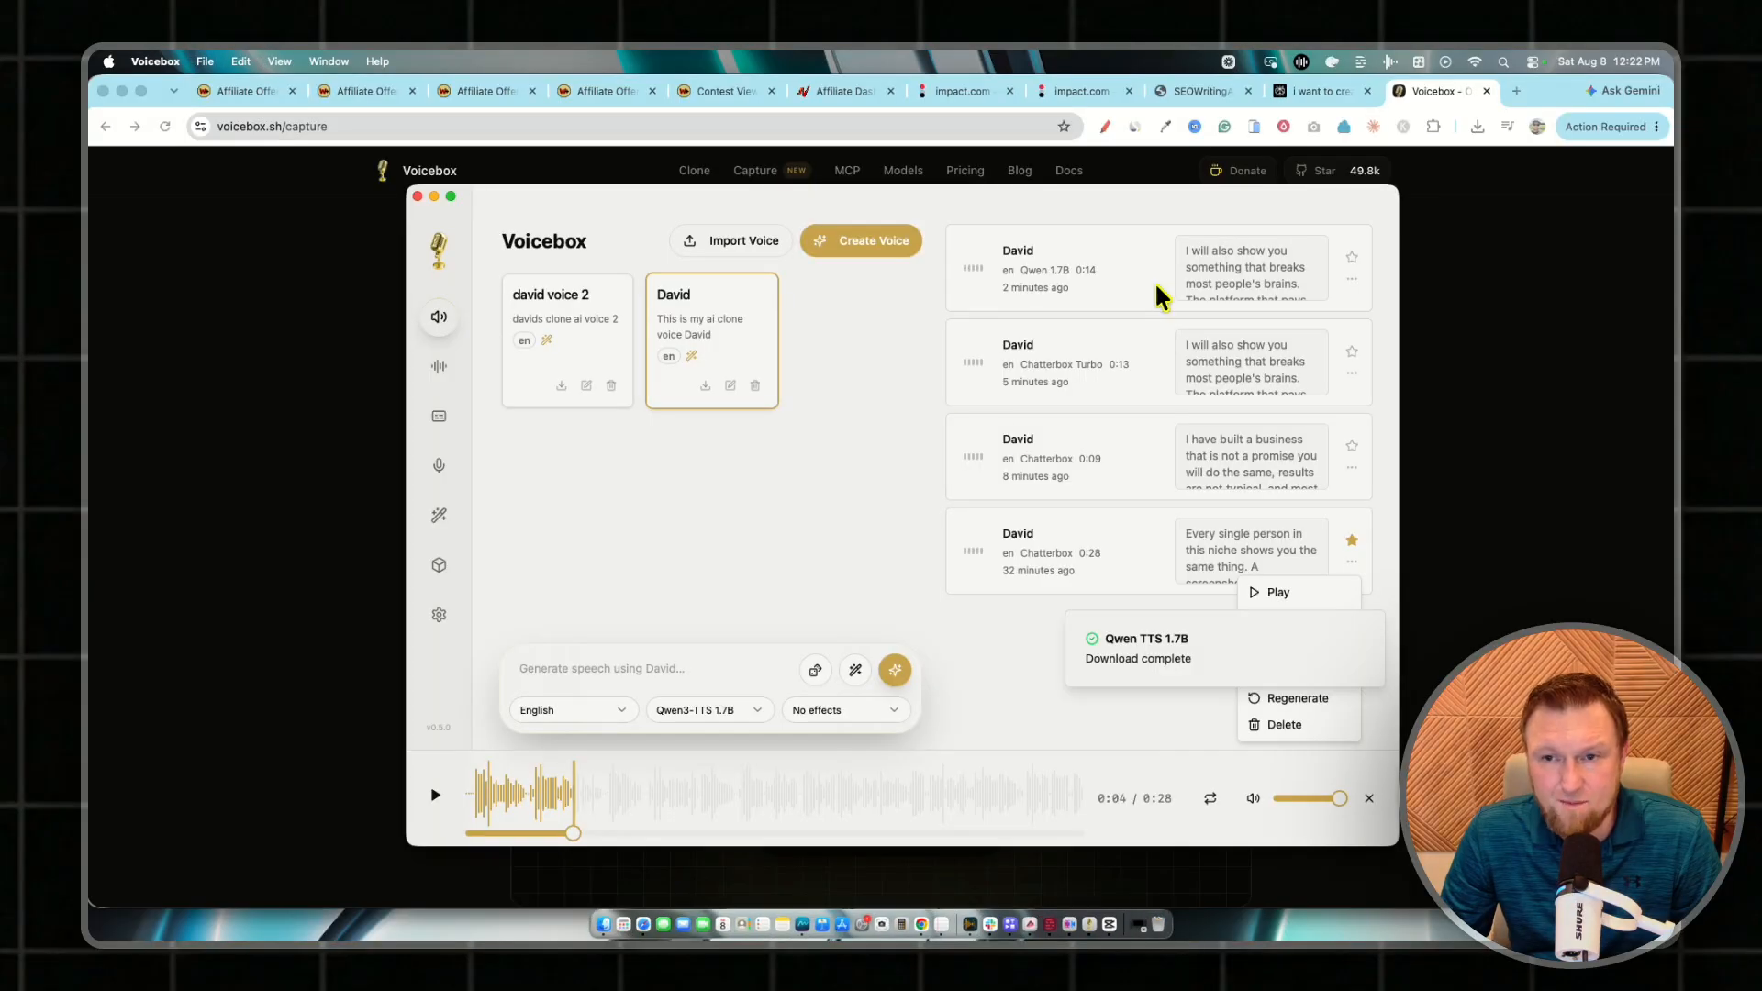
# - Switch to Voicebox and play the Qwen 1.7B version of the "breaks most people's brains" script
pyautogui.click(1119, 273)
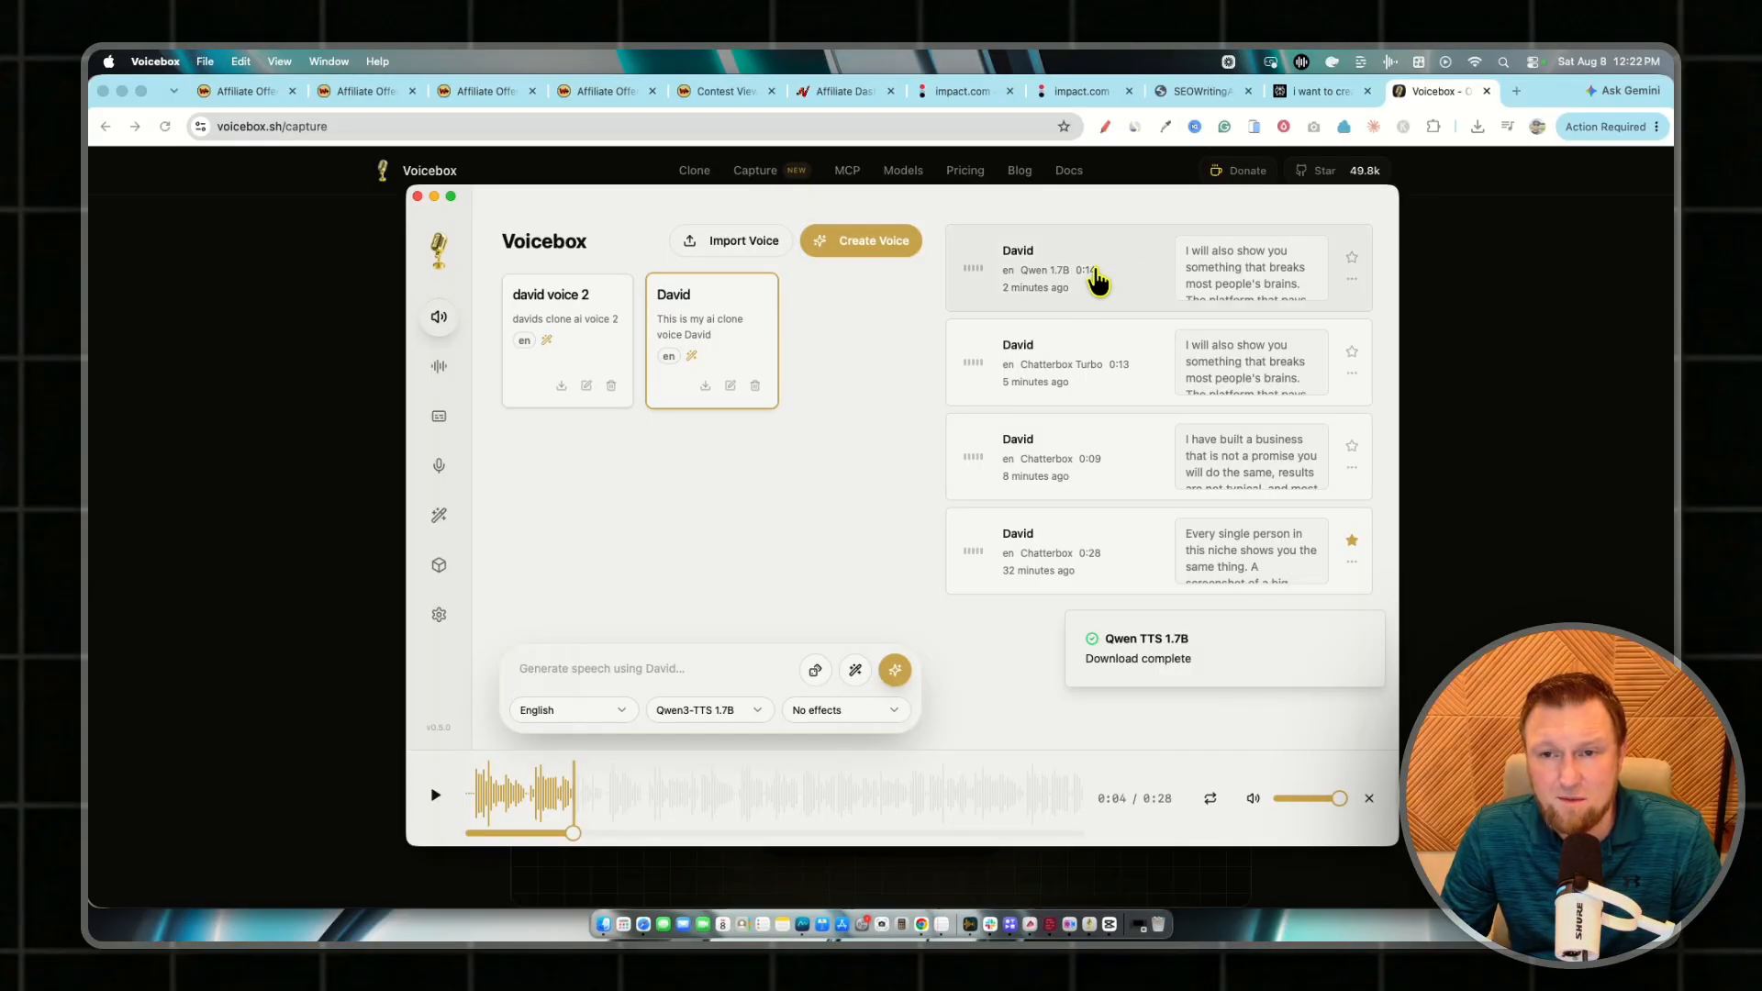
pyautogui.click(1097, 277)
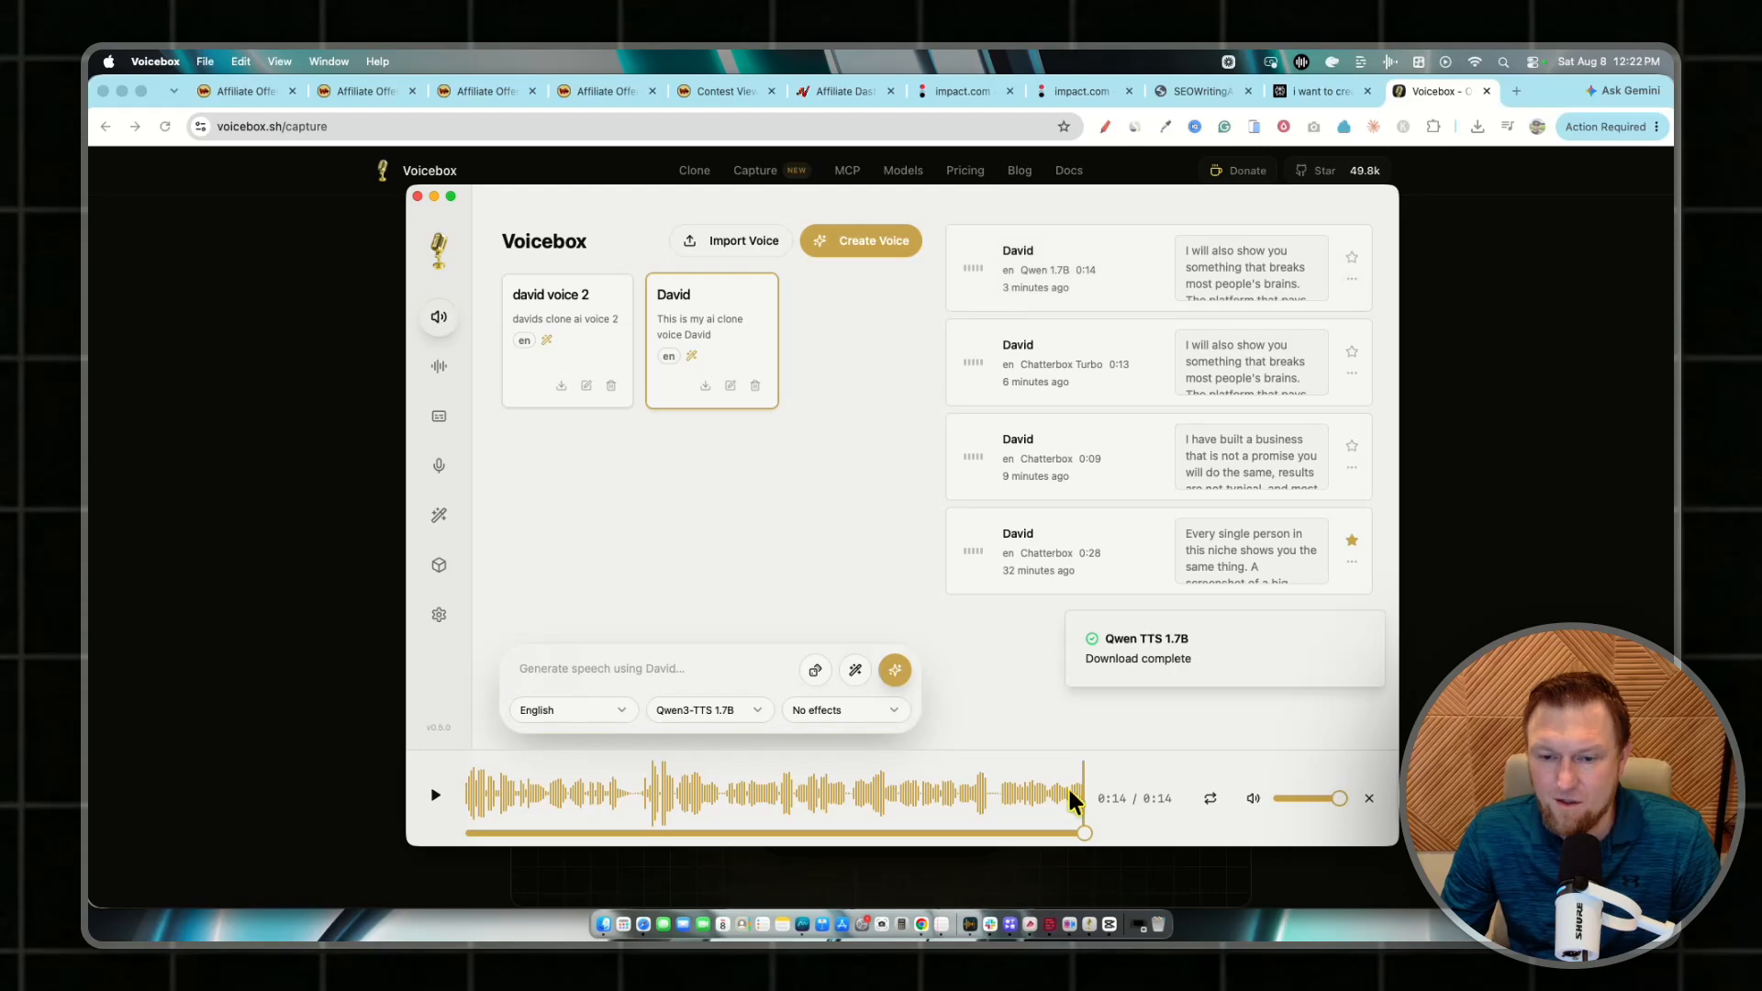
pyautogui.click(1558, 351)
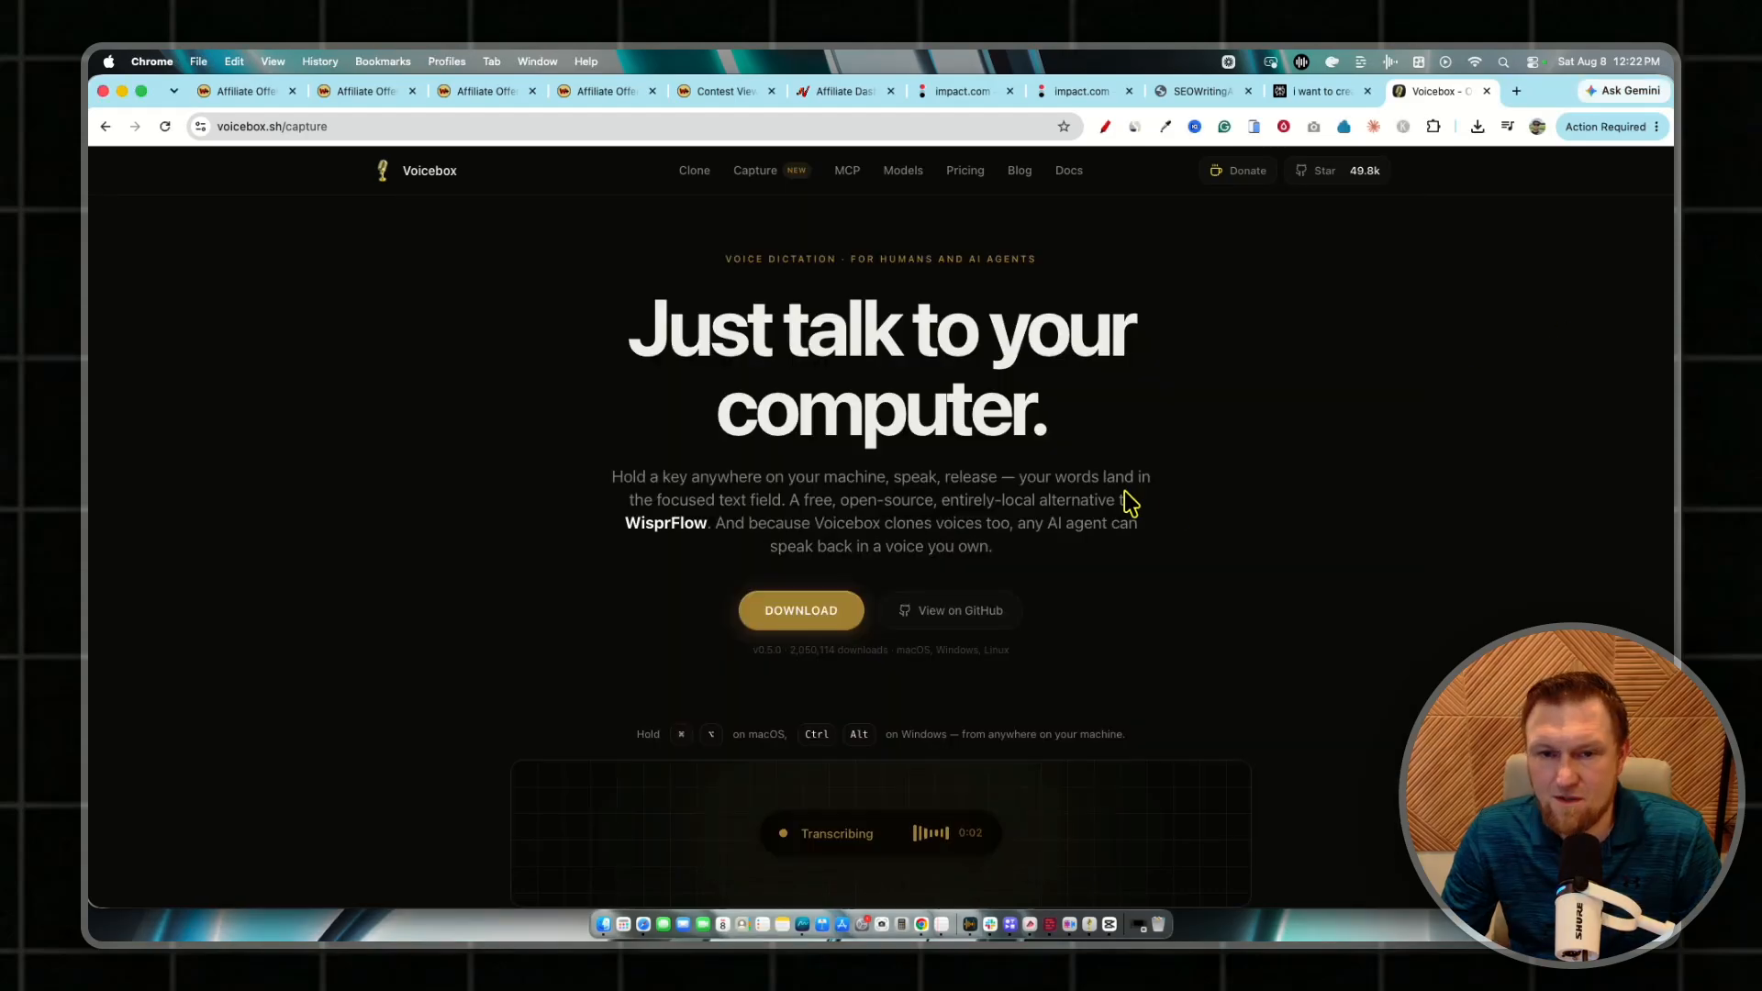
# - Switch to CapCut and replace the Chatterbox clip on the timeline with the Qwen 1.7B WAV from Finder
pyautogui.click(1112, 922)
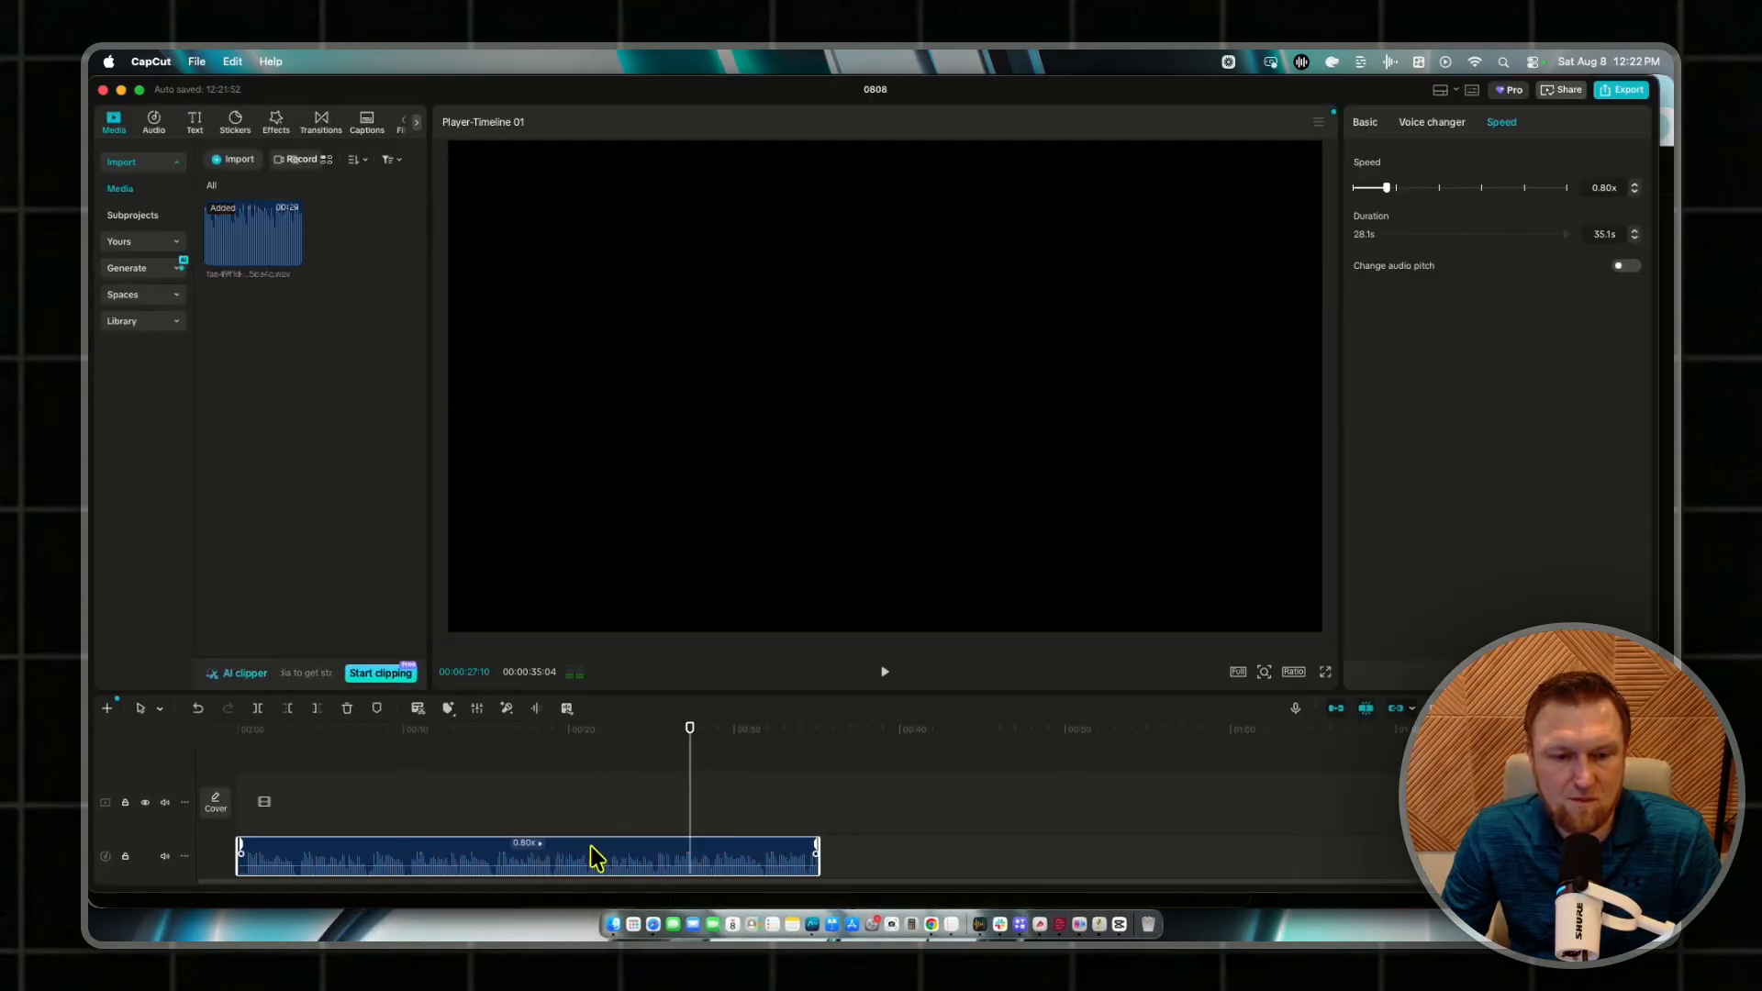
pyautogui.press('Delete')
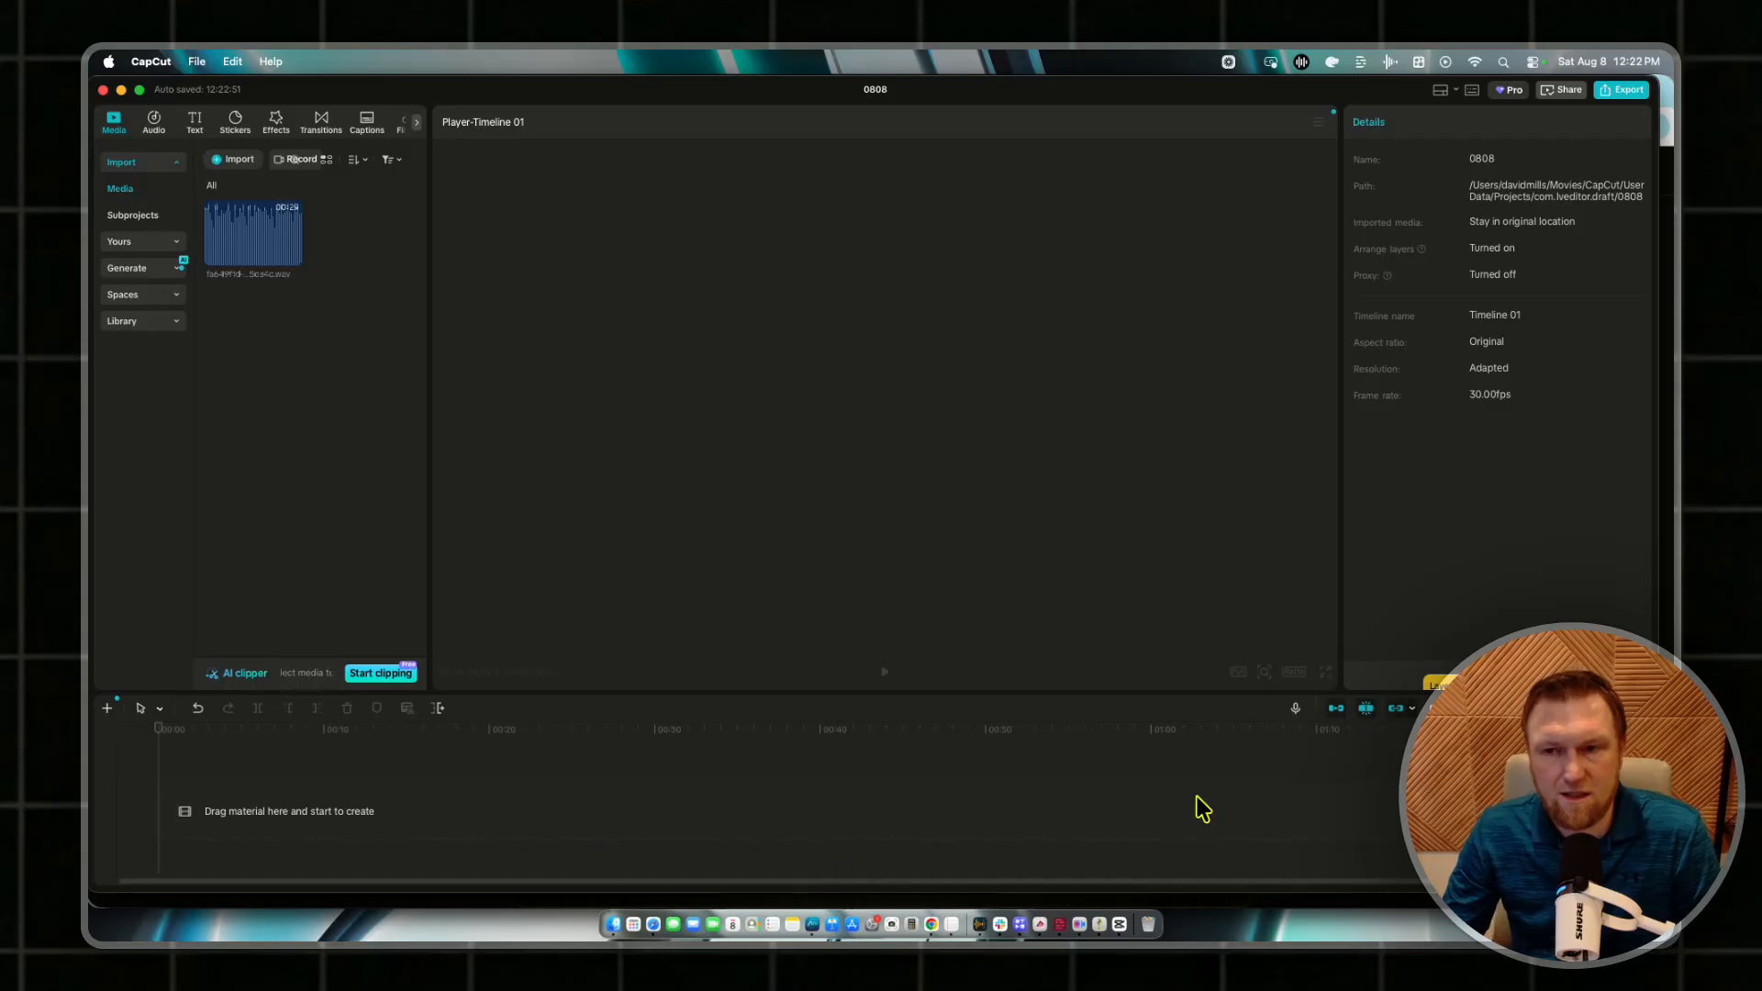
pyautogui.moveTo(1616, 282); pyautogui.dragTo(541, 860)
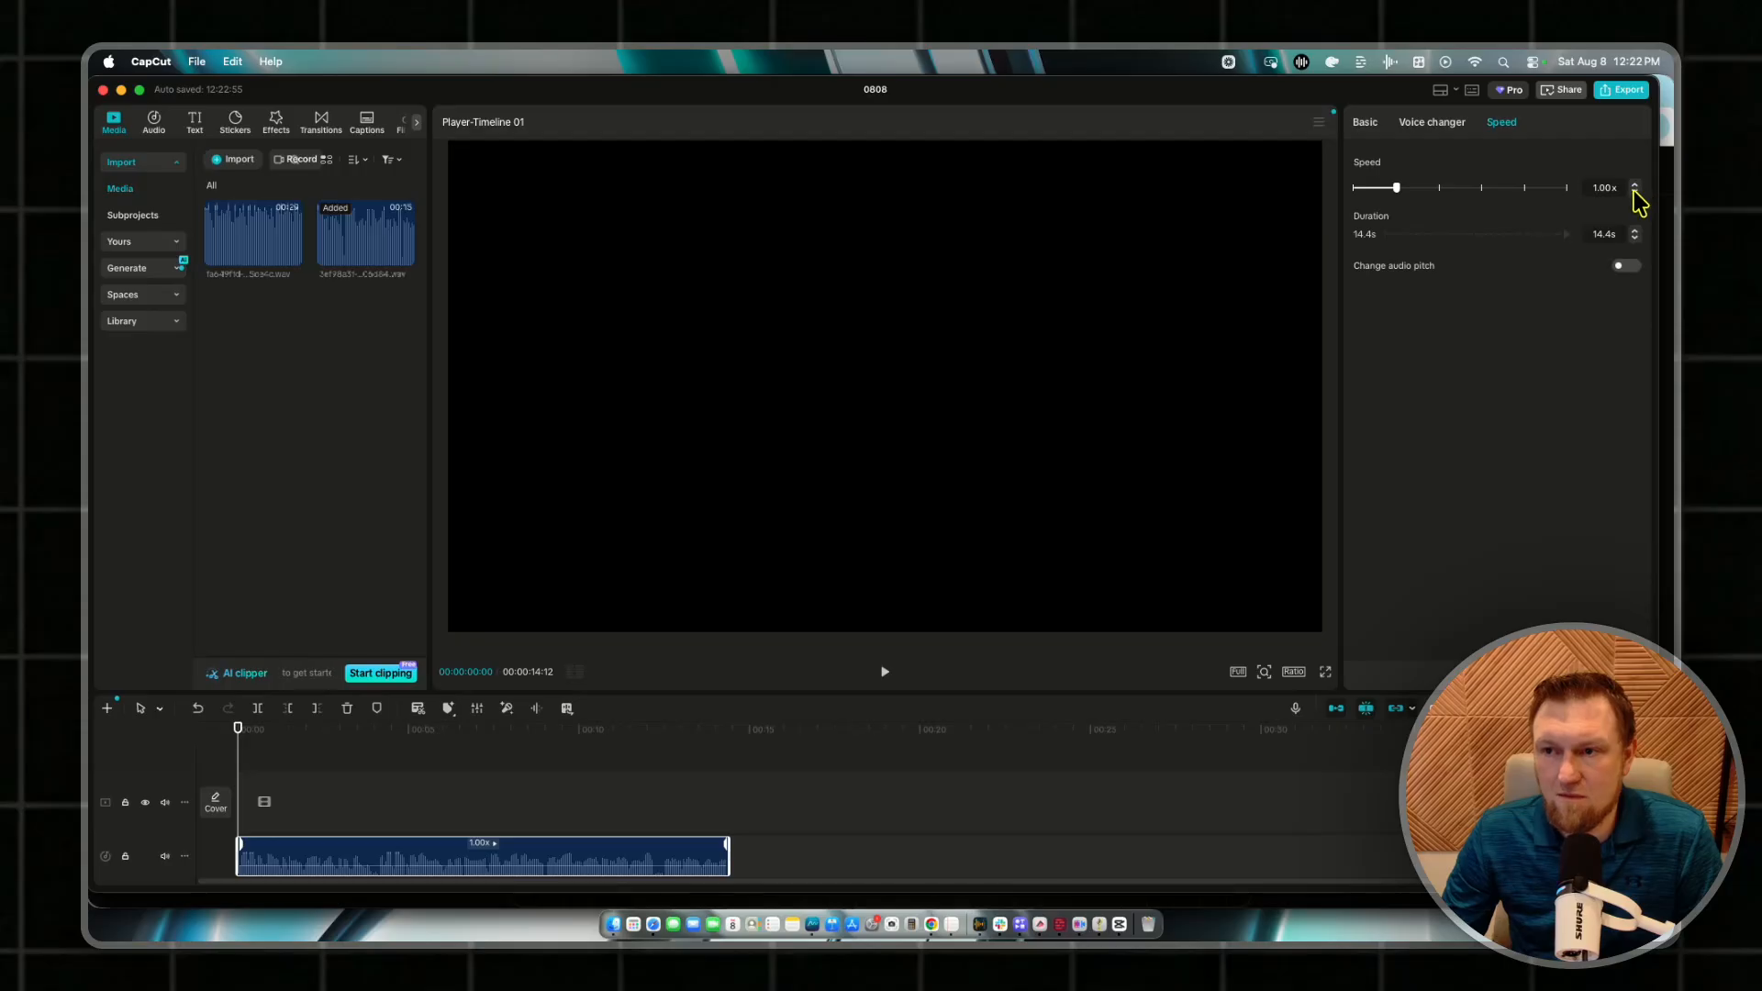
# - Set the Qwen clip's speed to 0.95x and play it back from the start
pyautogui.moveTo(1384, 191); pyautogui.dragTo(1392, 188)
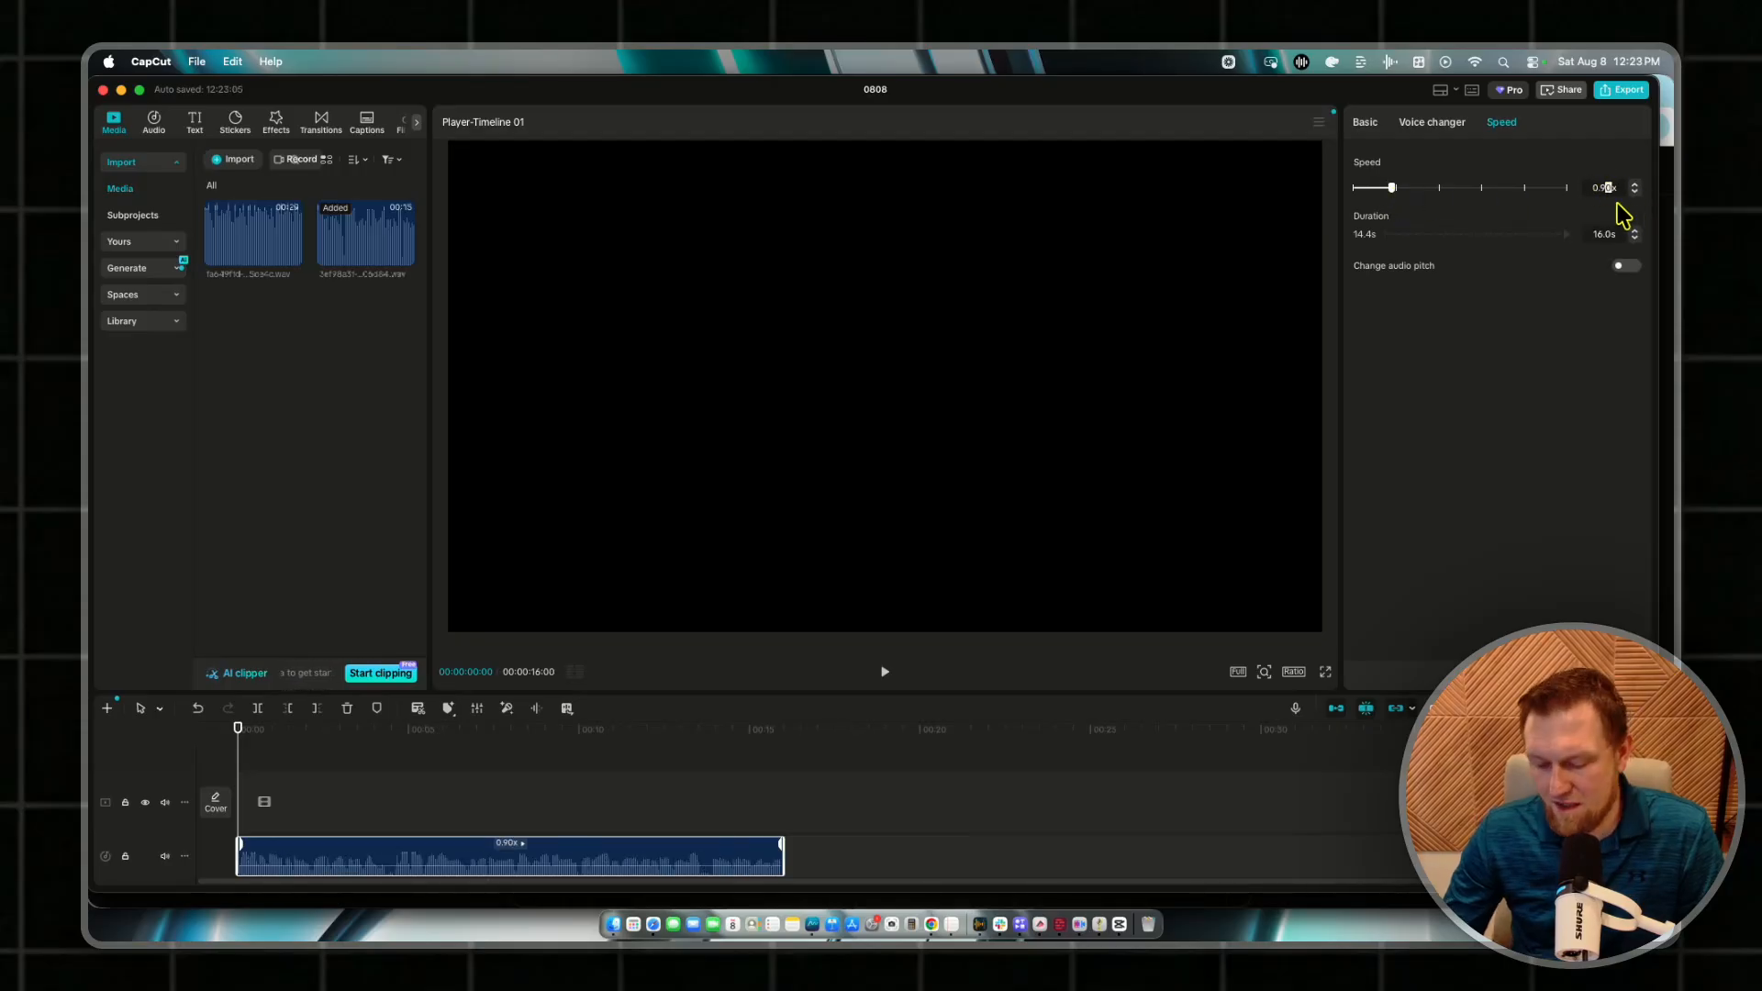
pyautogui.write('5')
pyautogui.click(1563, 285)
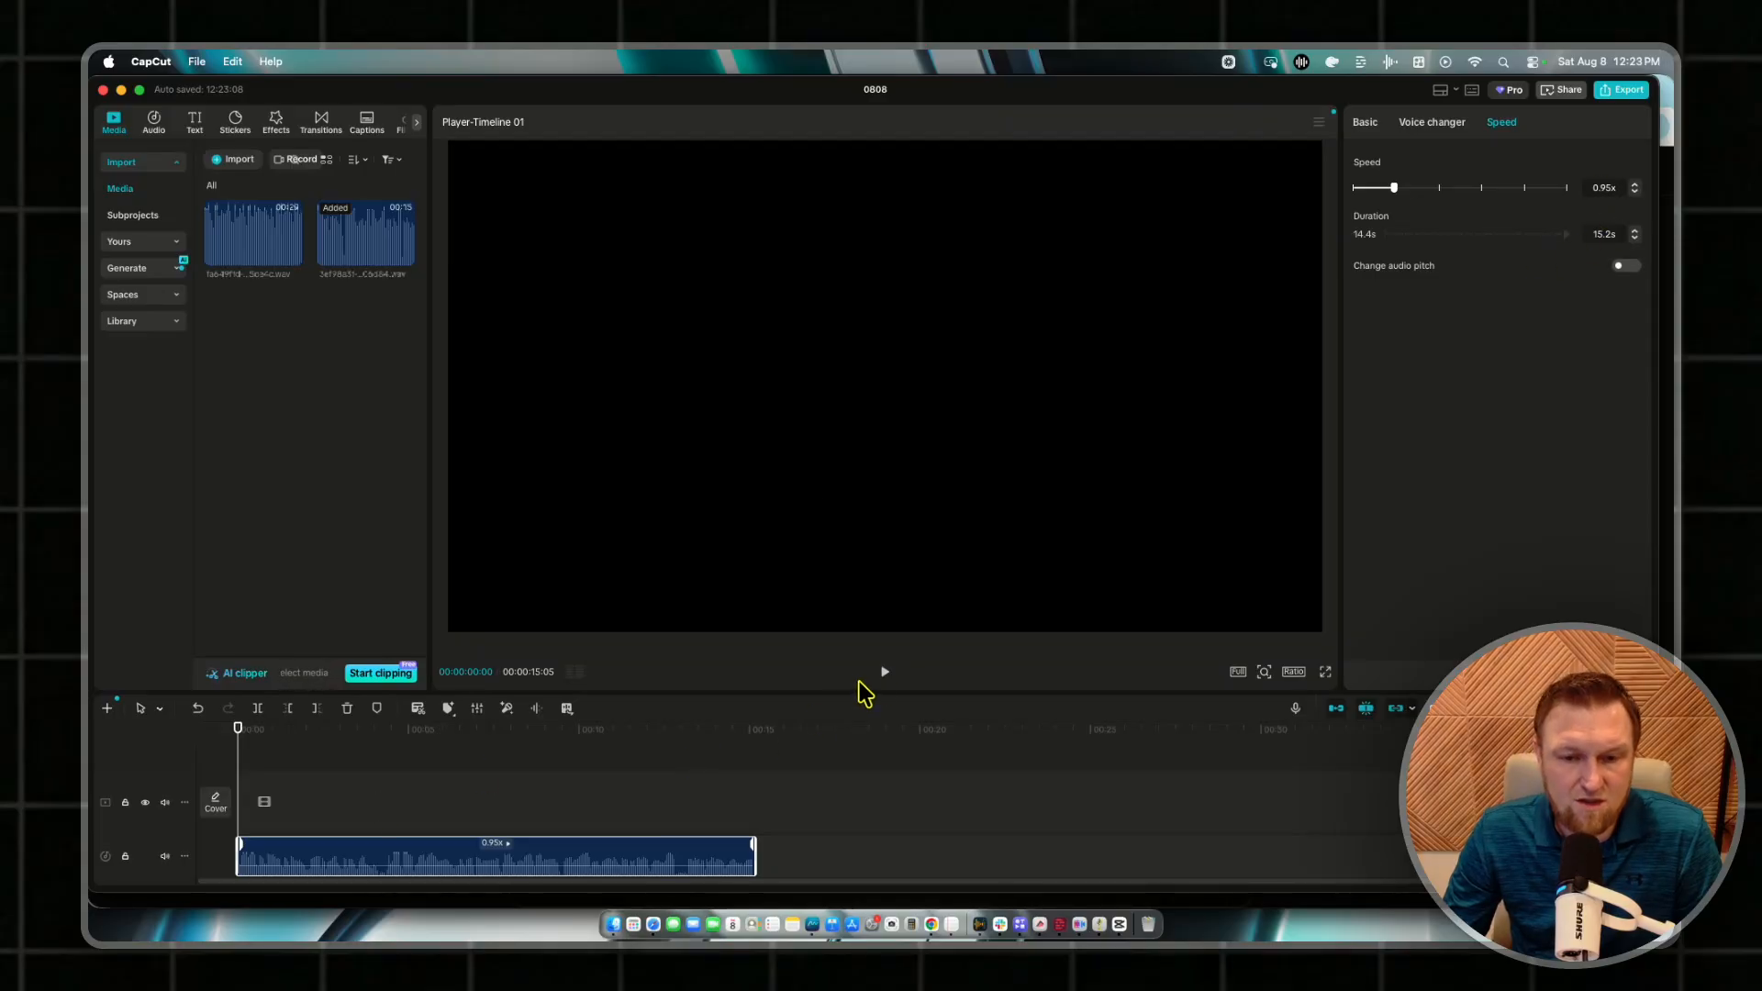
pyautogui.click(886, 677)
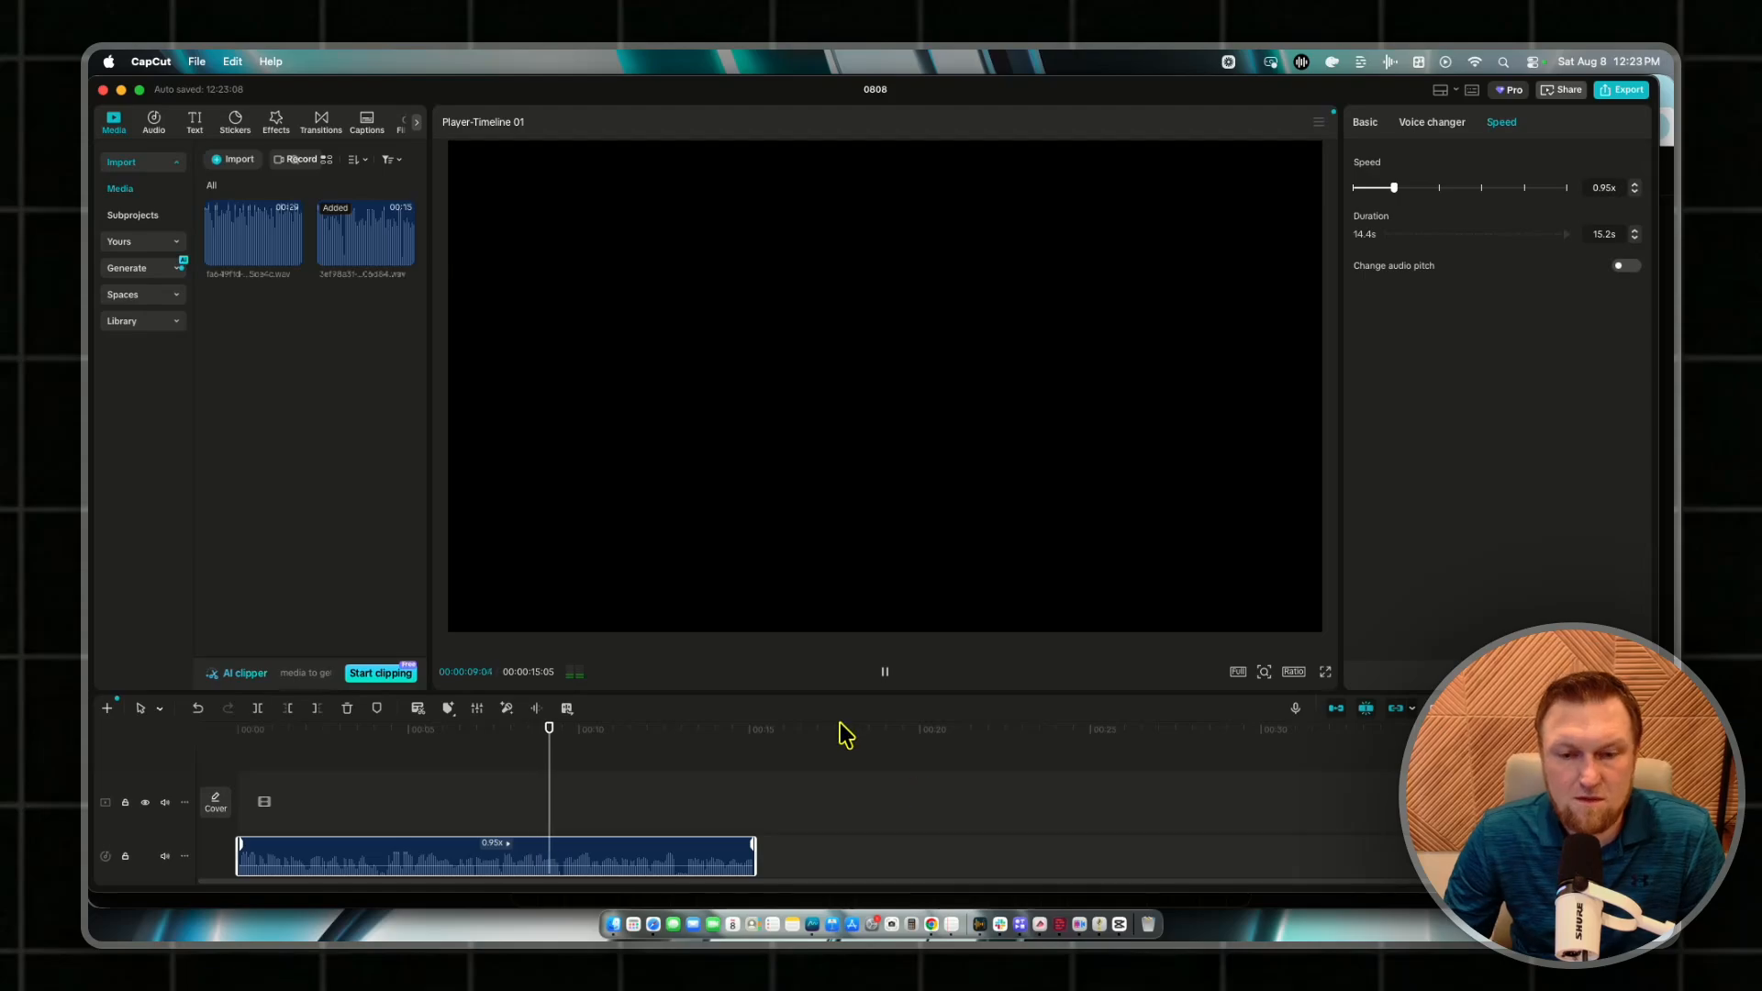
pyautogui.press('space')
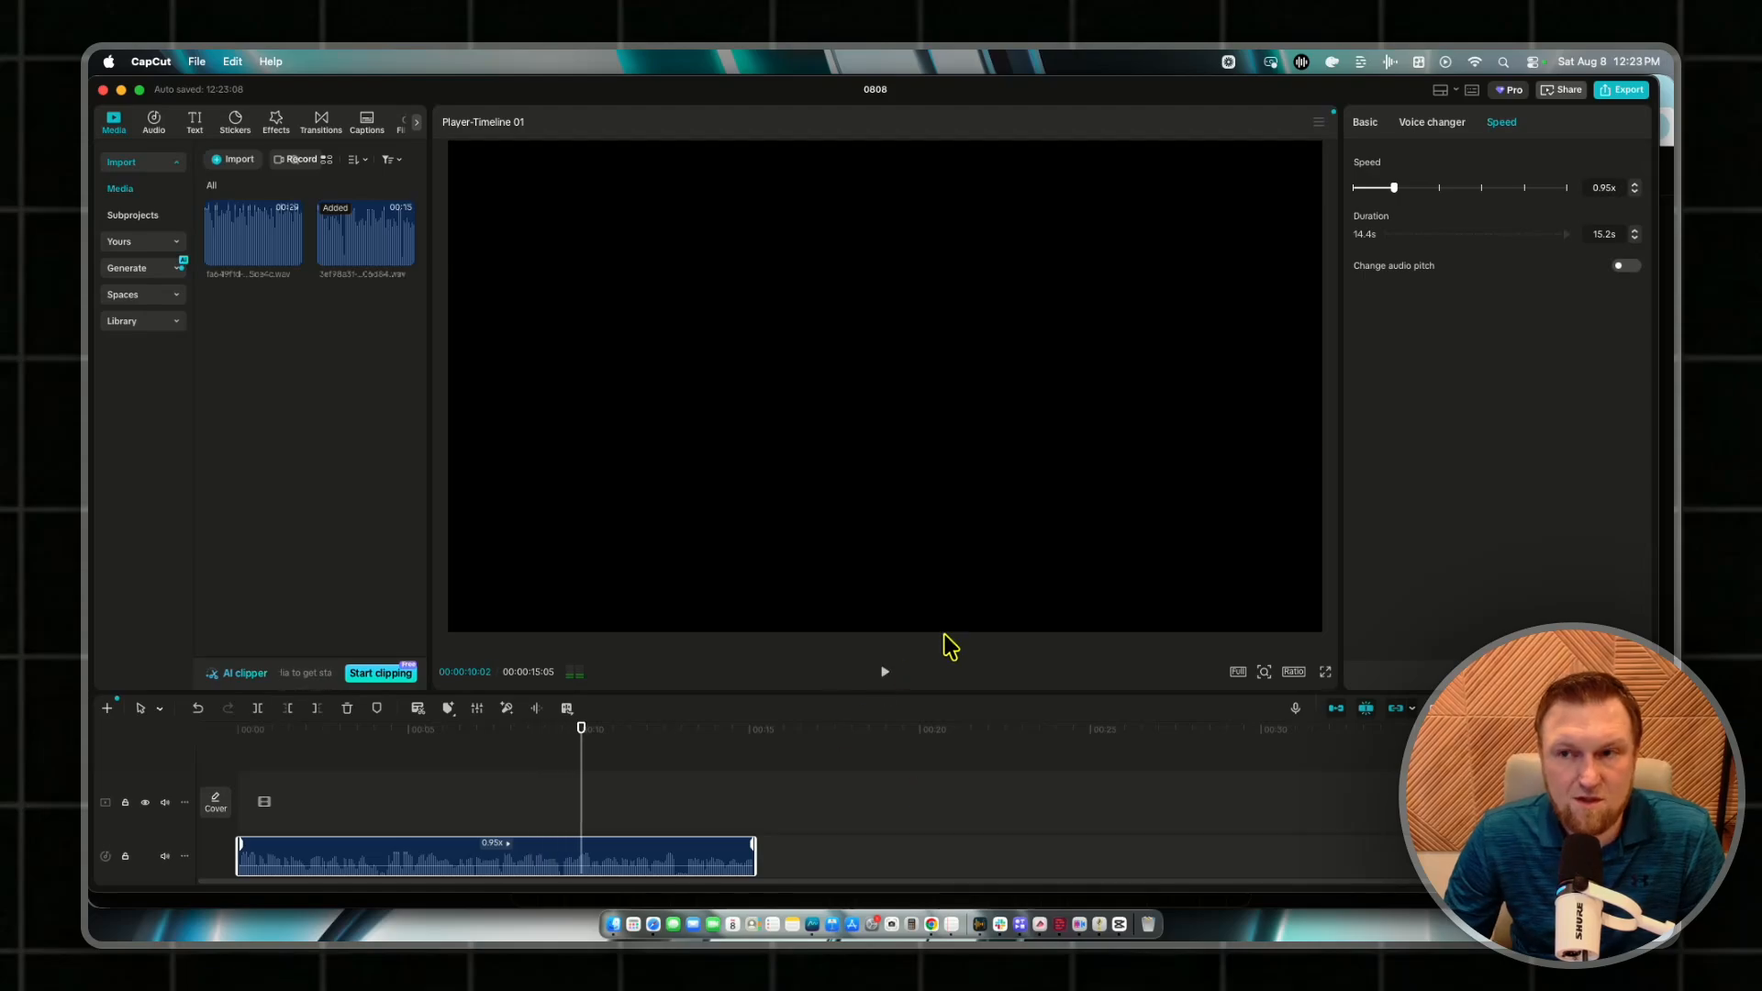
# - Set the Qwen clip's speed to 1.05x and play it through from the start
pyautogui.click(1635, 183)
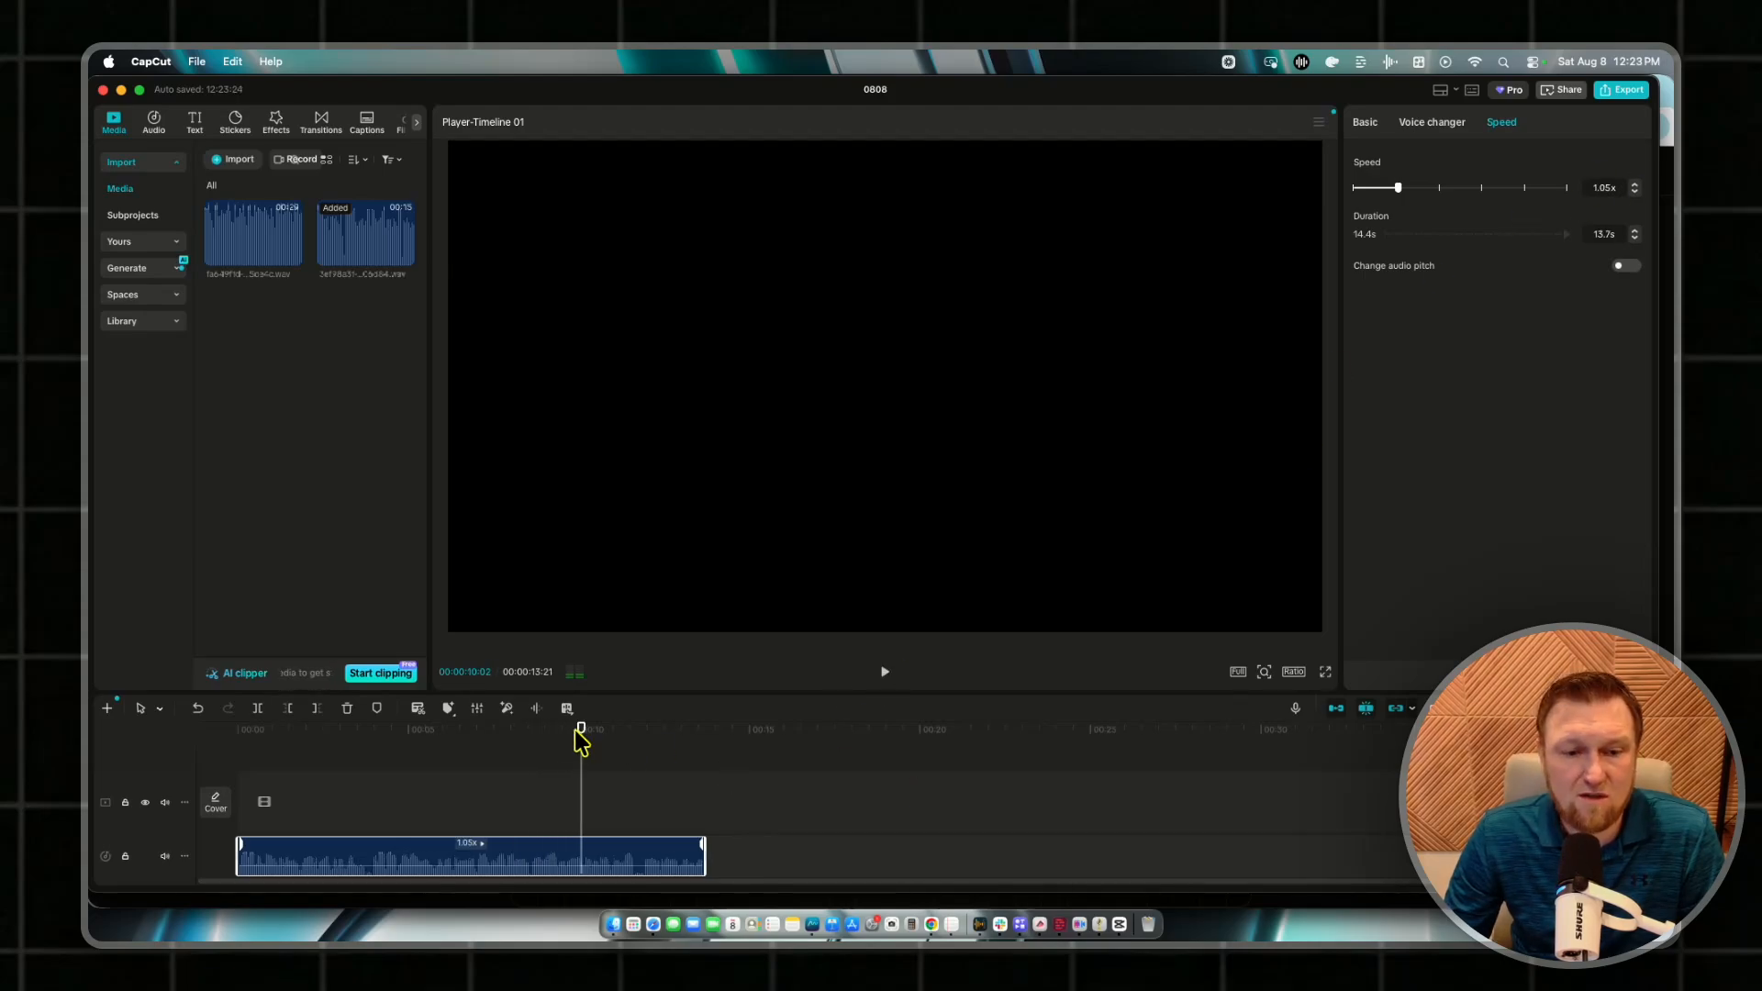
pyautogui.moveTo(582, 741); pyautogui.dragTo(239, 744)
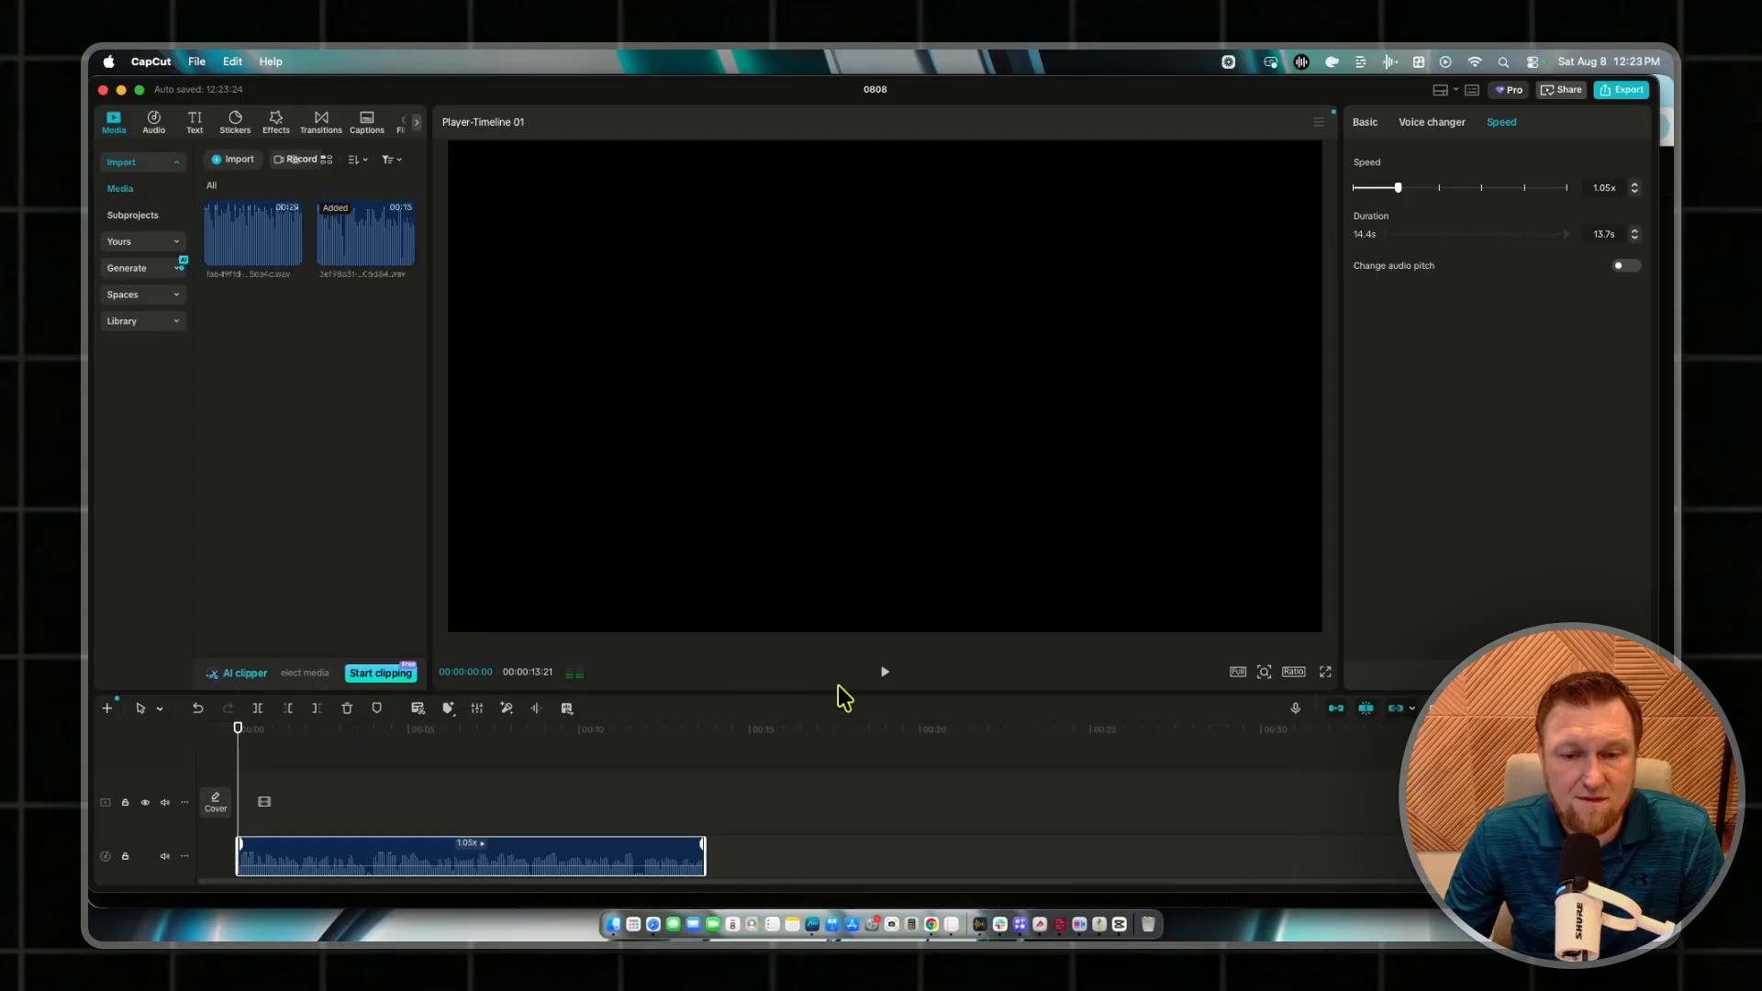
pyautogui.click(886, 673)
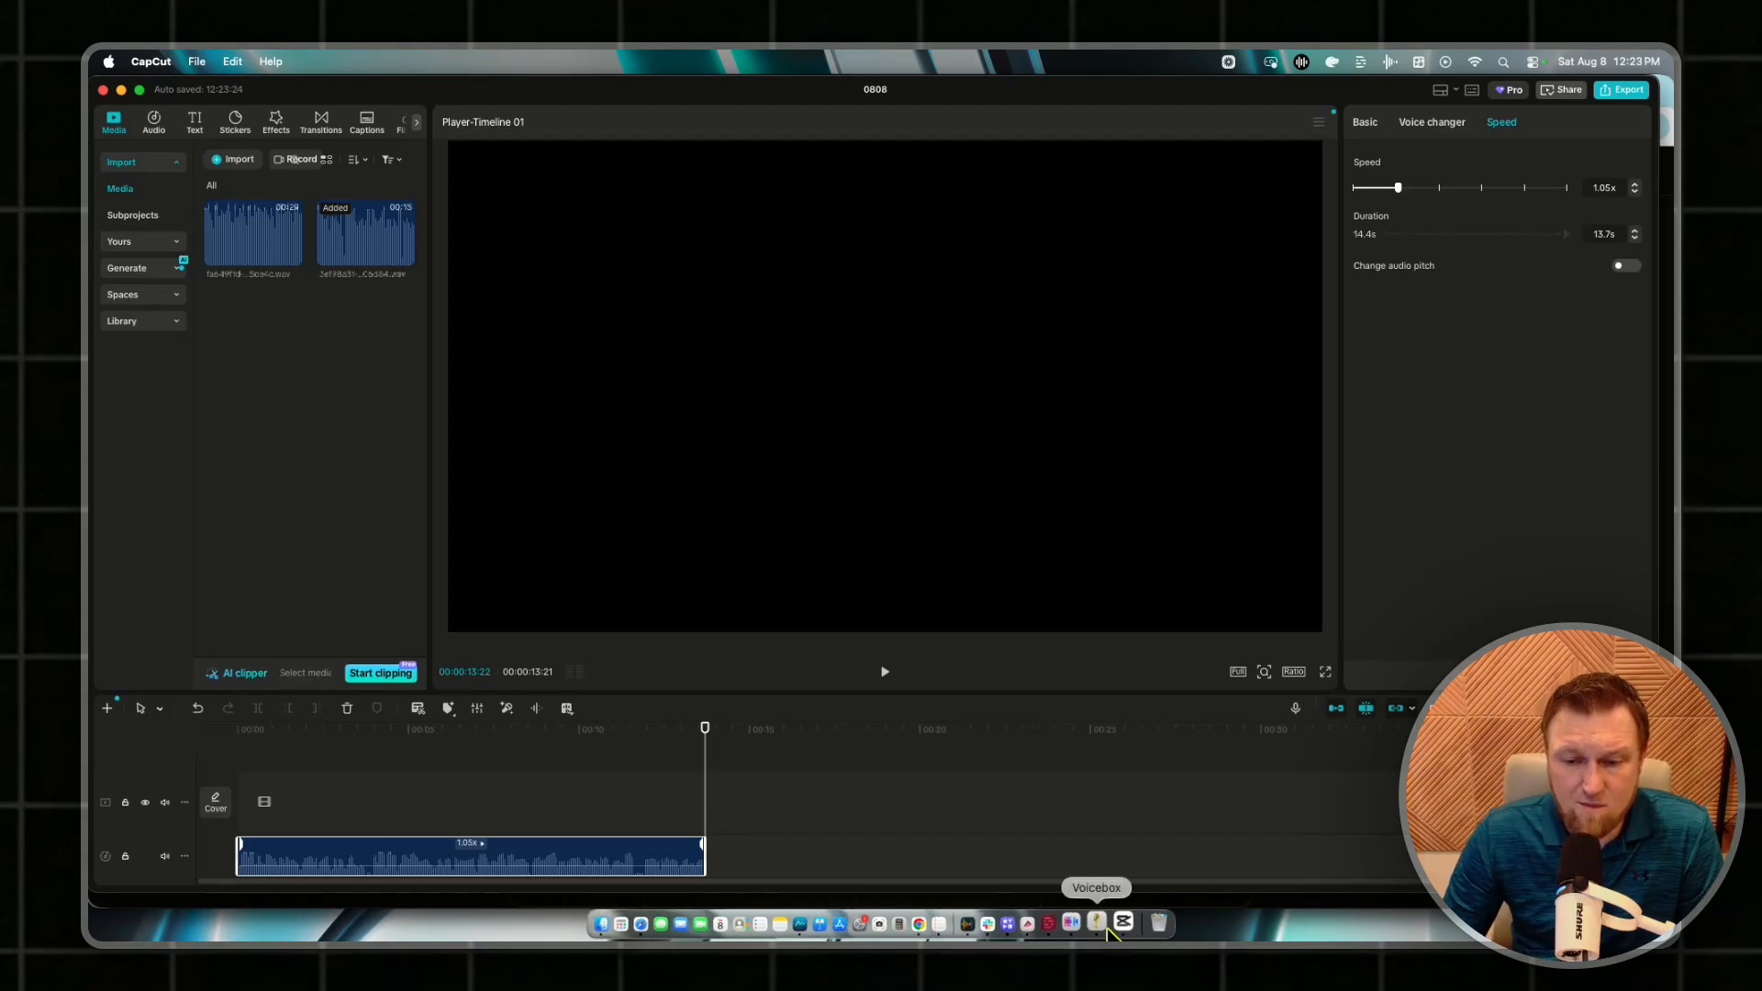
# - Switch to Voicebox's Generation settings, try an auto-chunking limit of 950 characters and return it to 800
pyautogui.click(1099, 924)
pyautogui.click(438, 616)
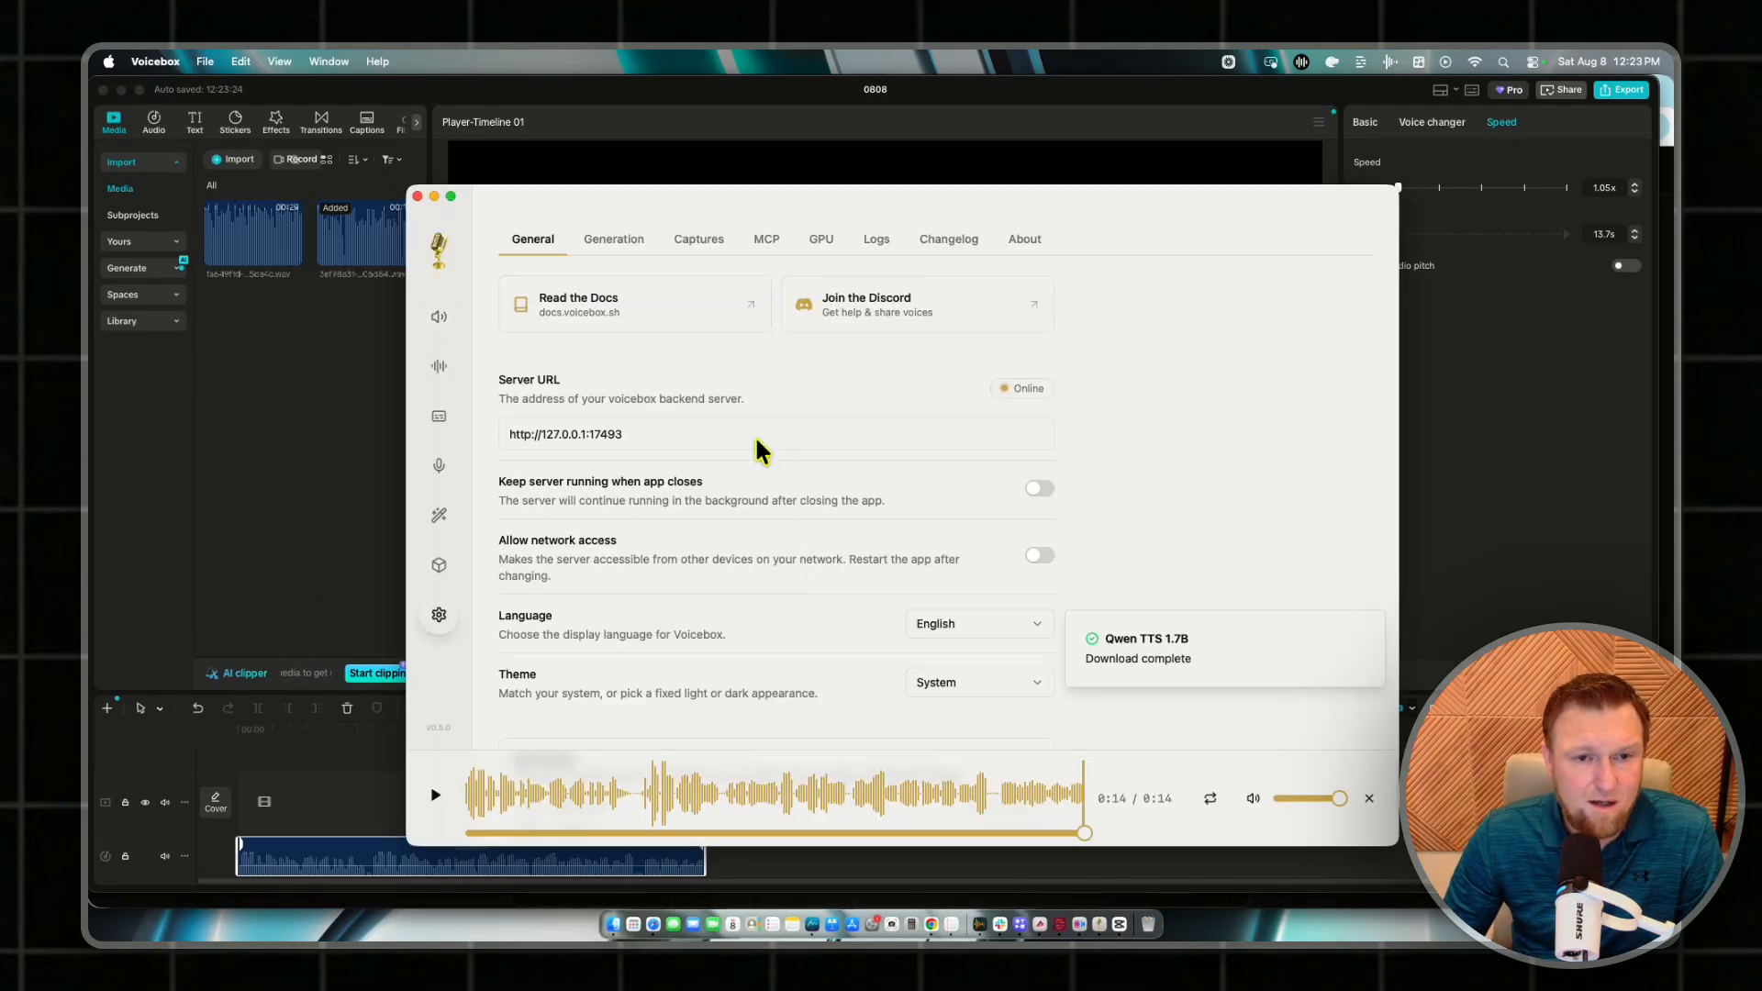
pyautogui.click(622, 240)
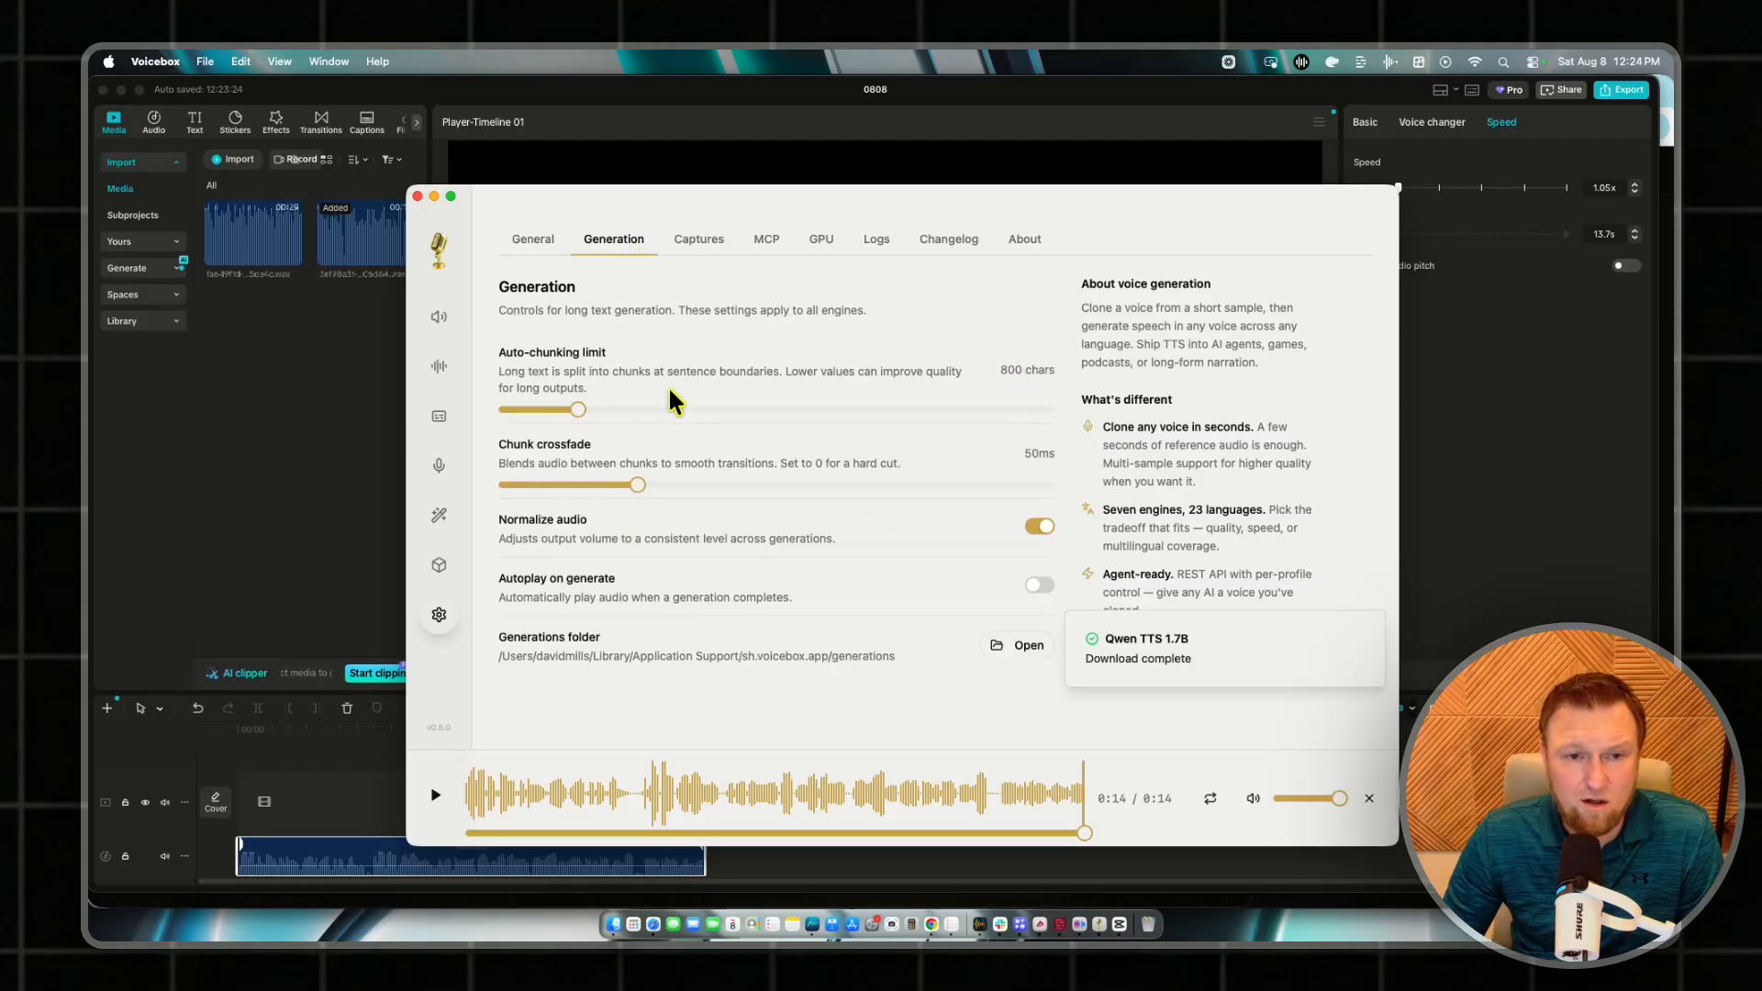
pyautogui.moveTo(588, 413)
pyautogui.mouseDown()
pyautogui.moveTo(1063, 417)
pyautogui.moveTo(584, 442)
pyautogui.moveTo(595, 423)
pyautogui.mouseUp()
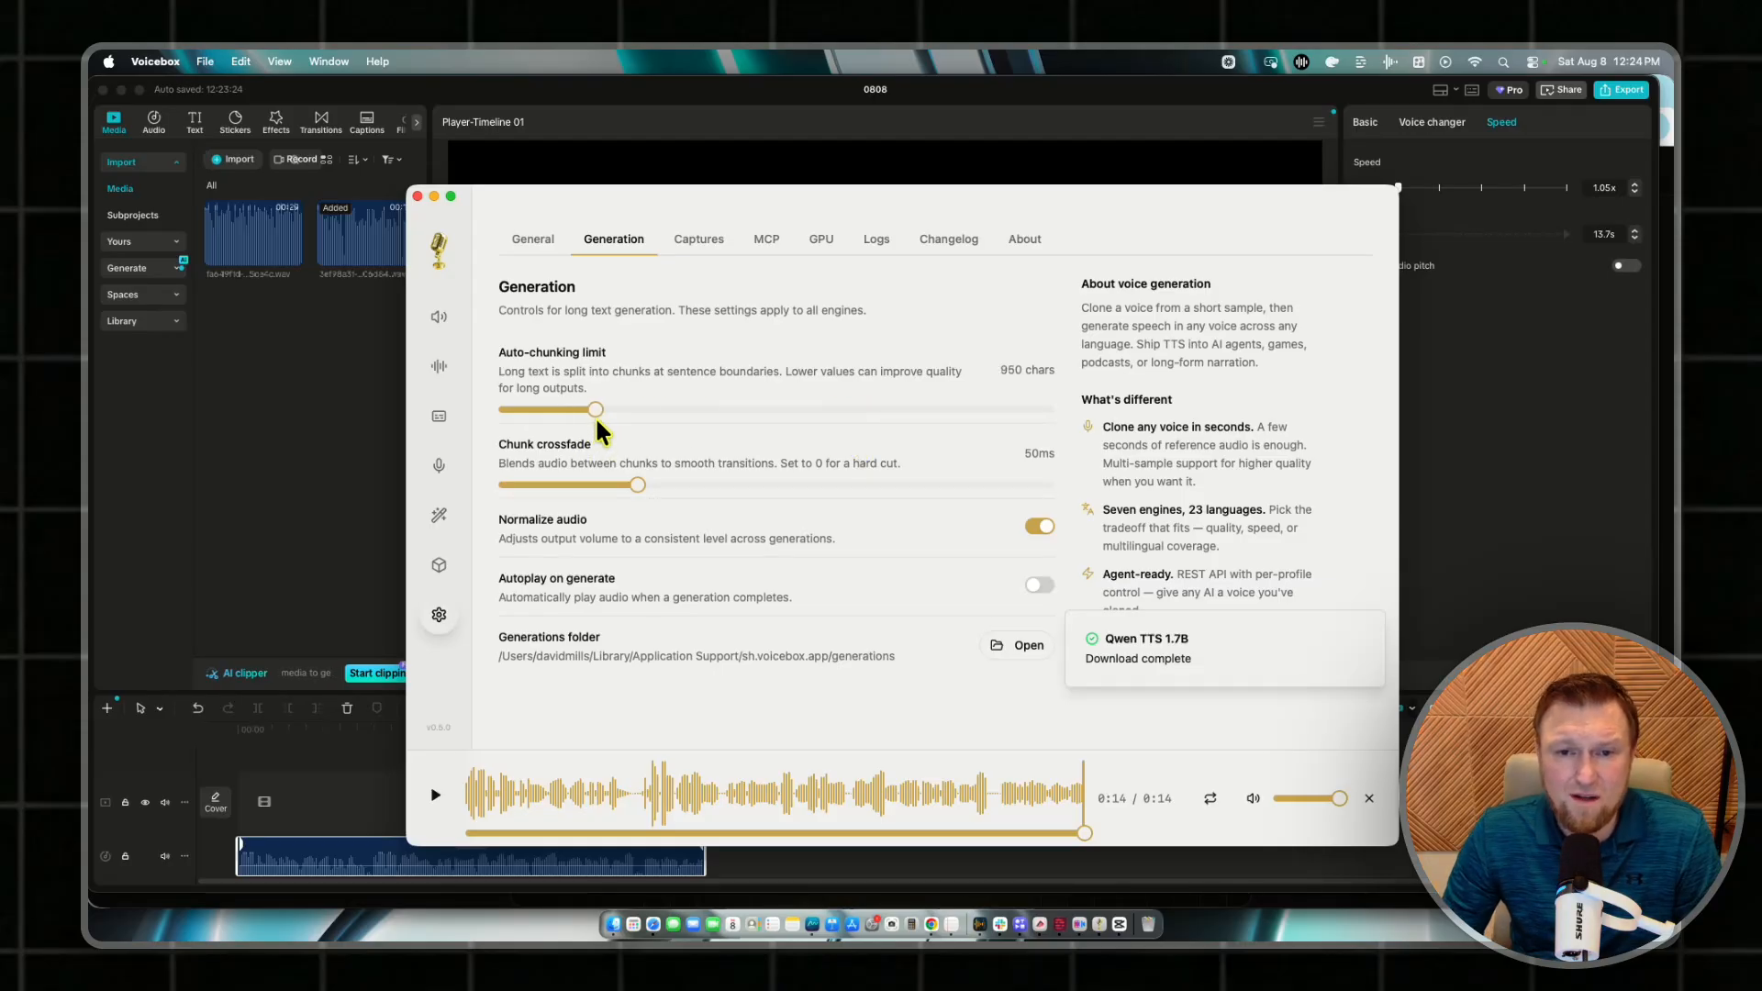
pyautogui.moveTo(596, 423); pyautogui.dragTo(583, 431)
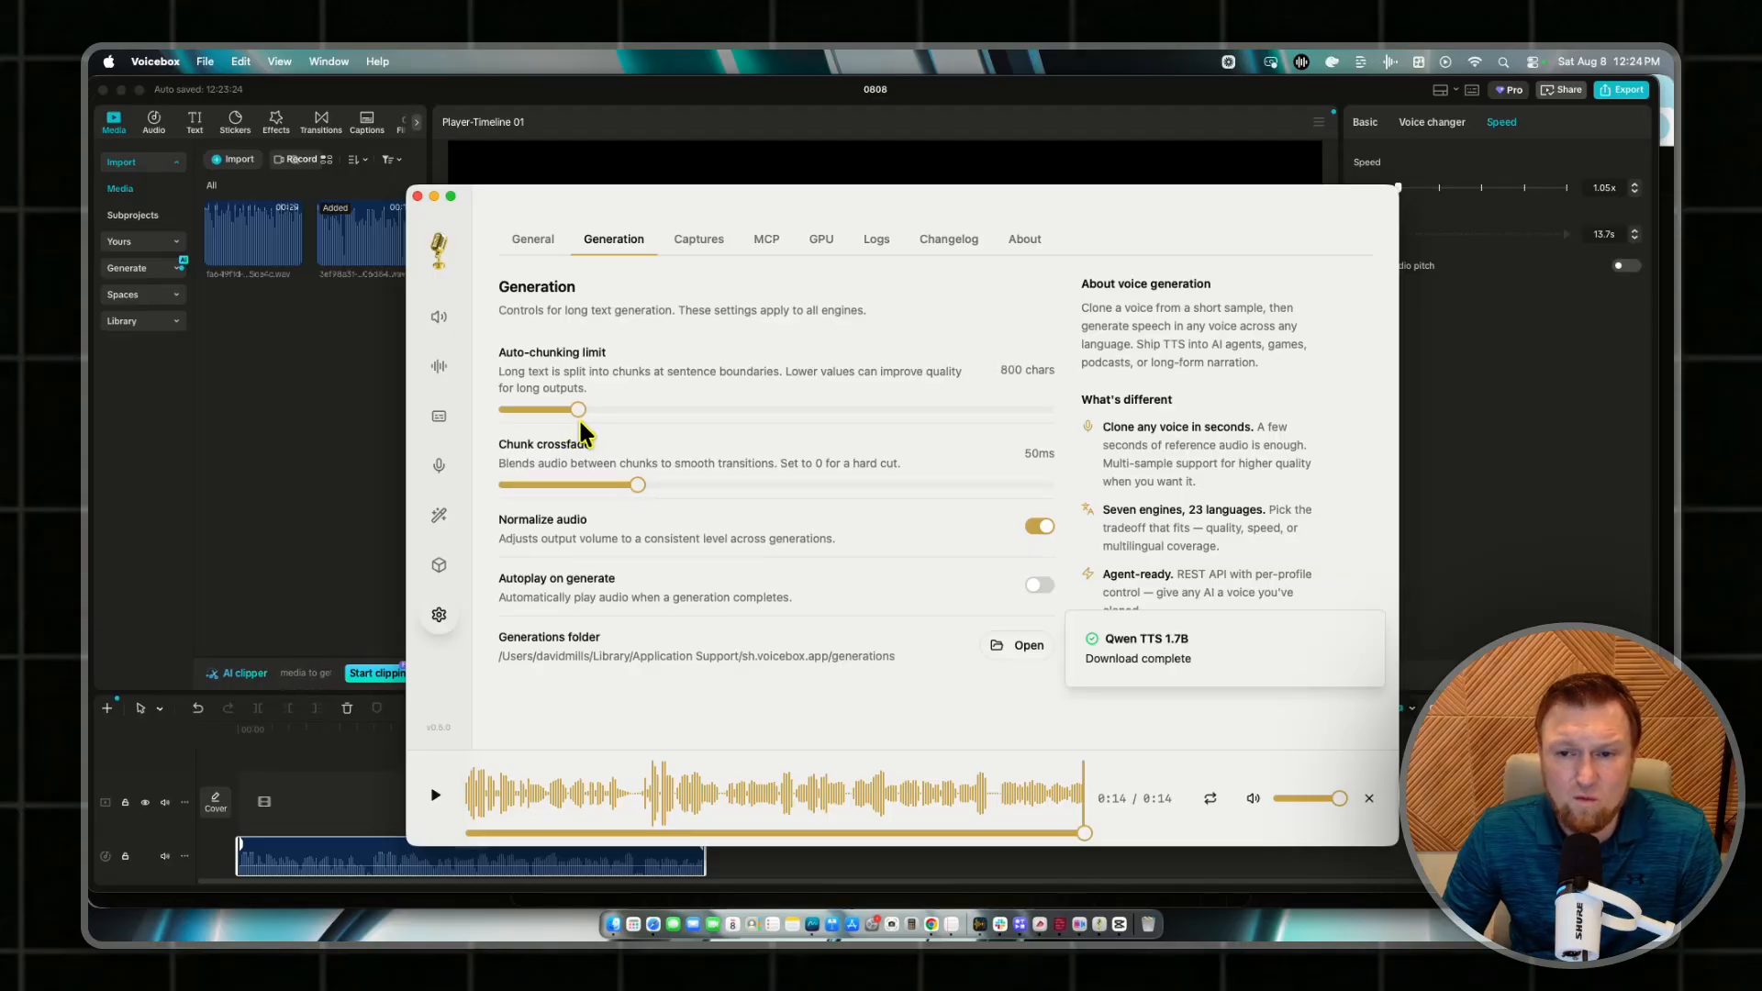